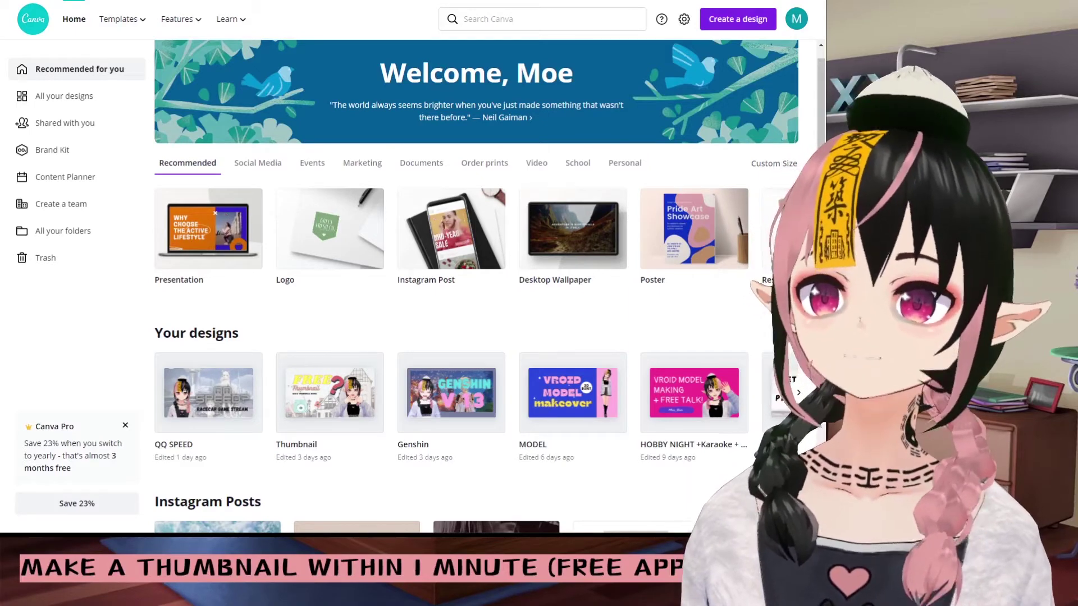
Browse the Recommended design types carousel on the home page, then return it to the start.
scroll(112, 42, down, 1)
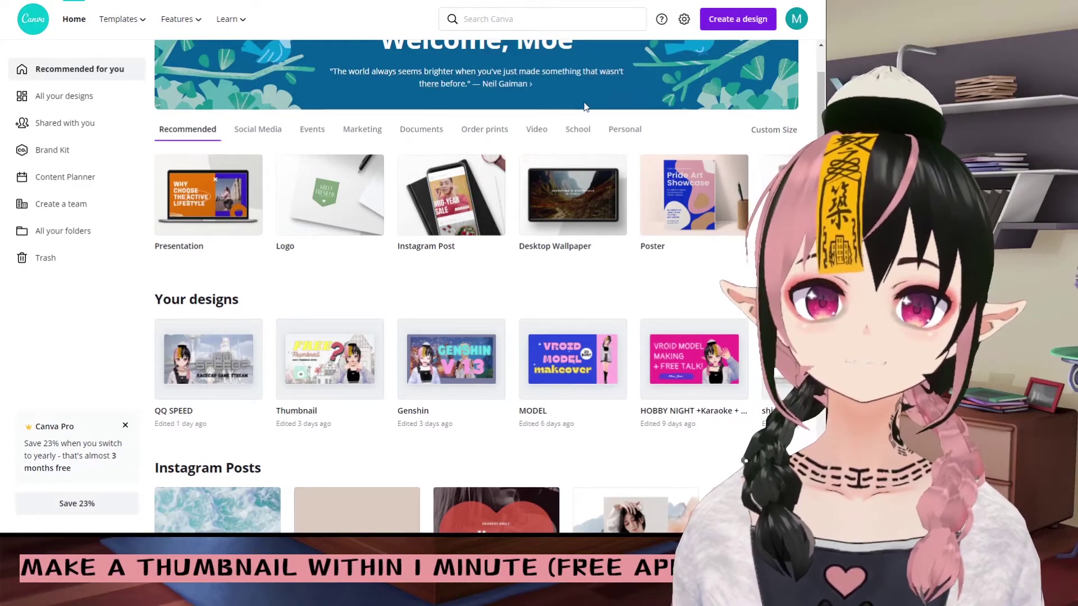
scroll(556, 117, up, 1)
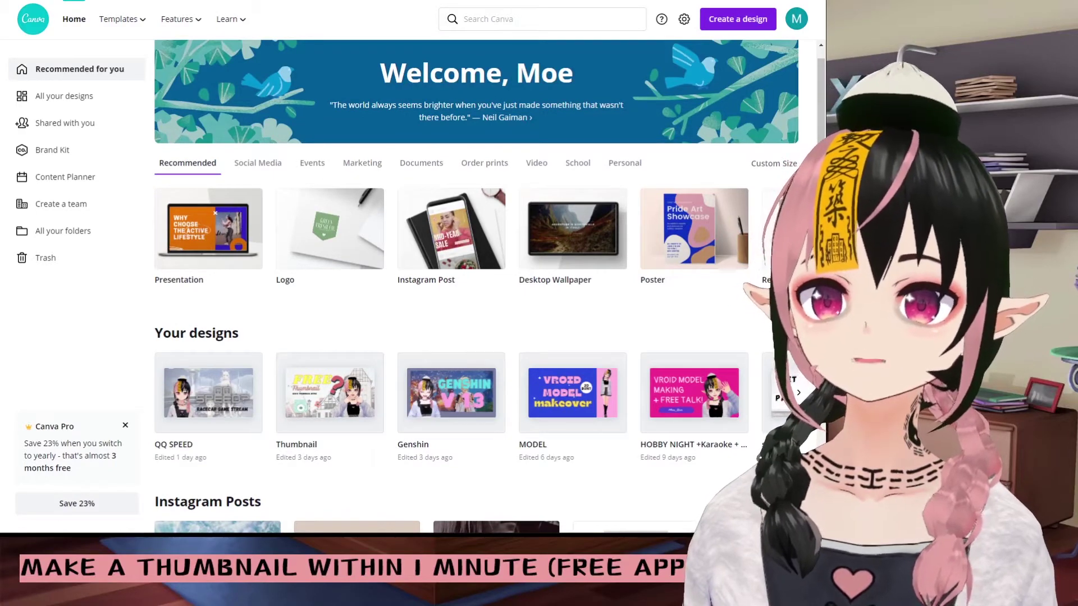
scroll(258, 119, down, 1)
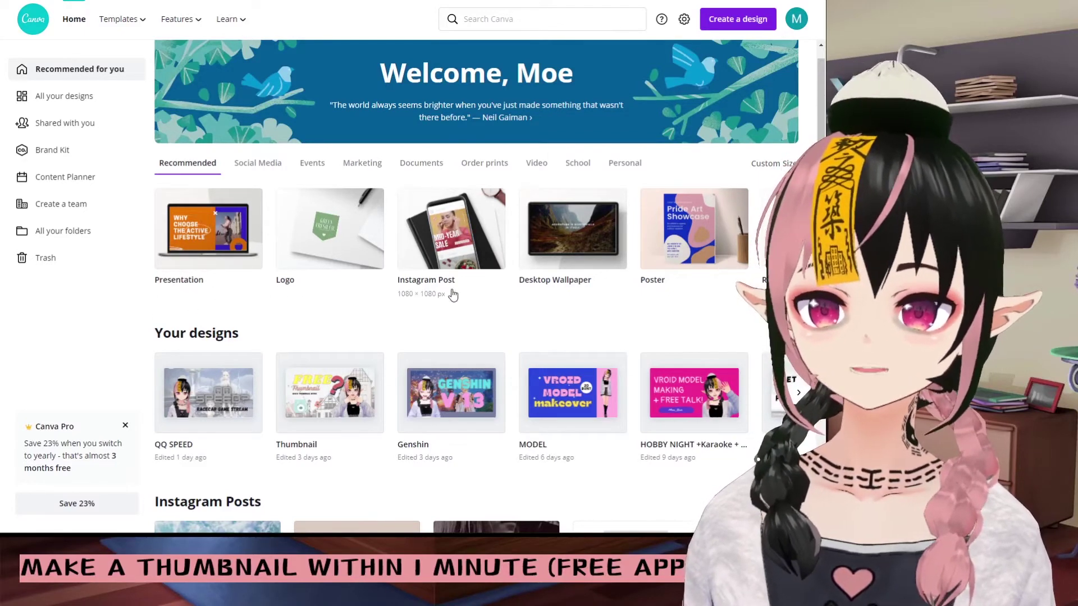
scroll(453, 294, up, 1)
scroll(344, 485, down, 1)
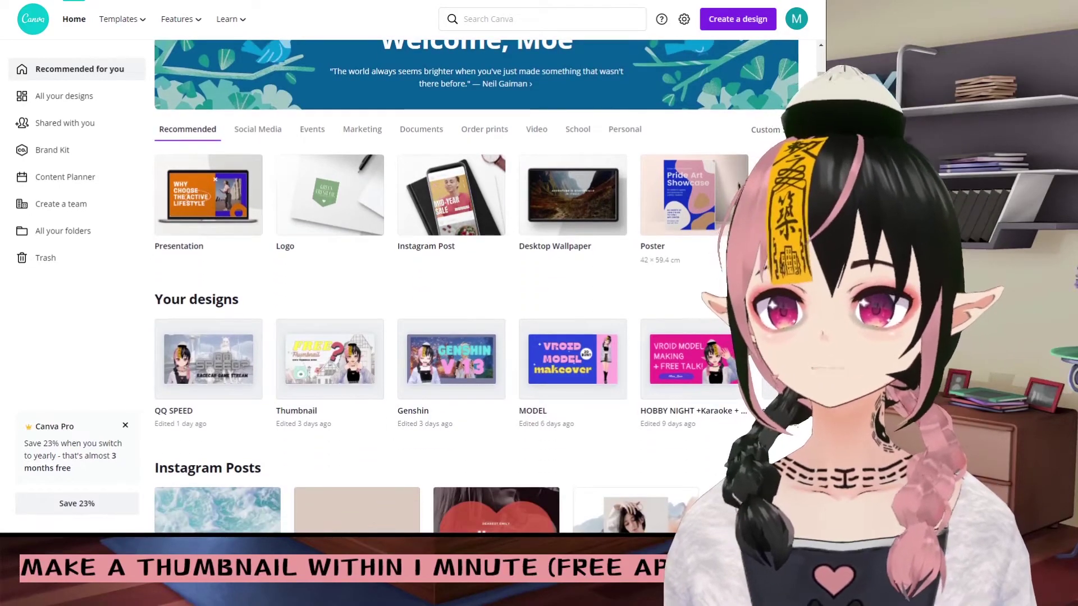
scroll(441, 195, right, 5)
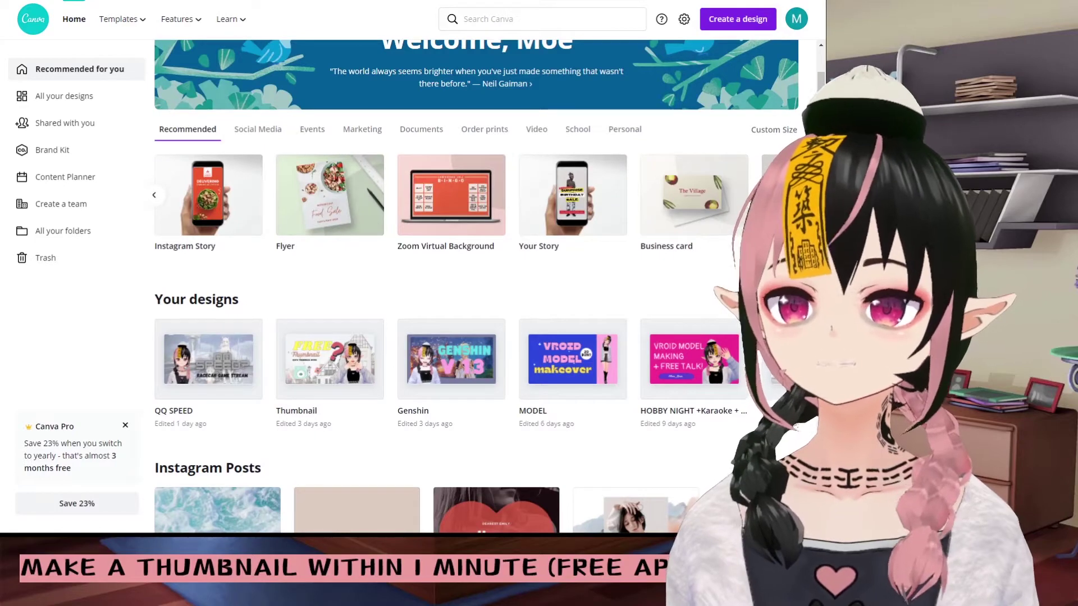
scroll(441, 195, right, 10)
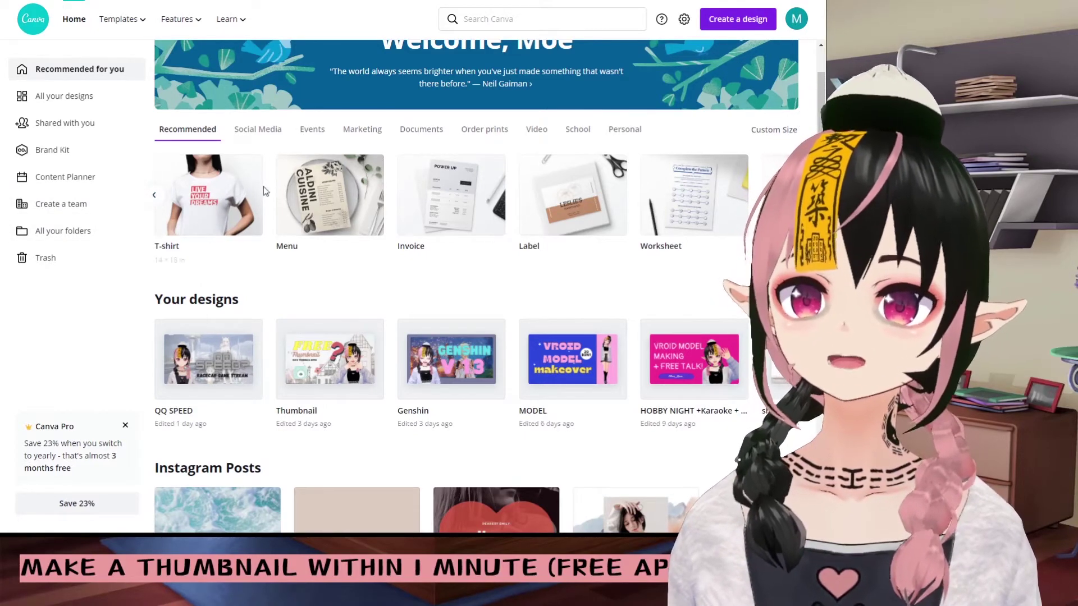
click(153, 198)
click(153, 197)
click(153, 197)
click(153, 197)
click(153, 198)
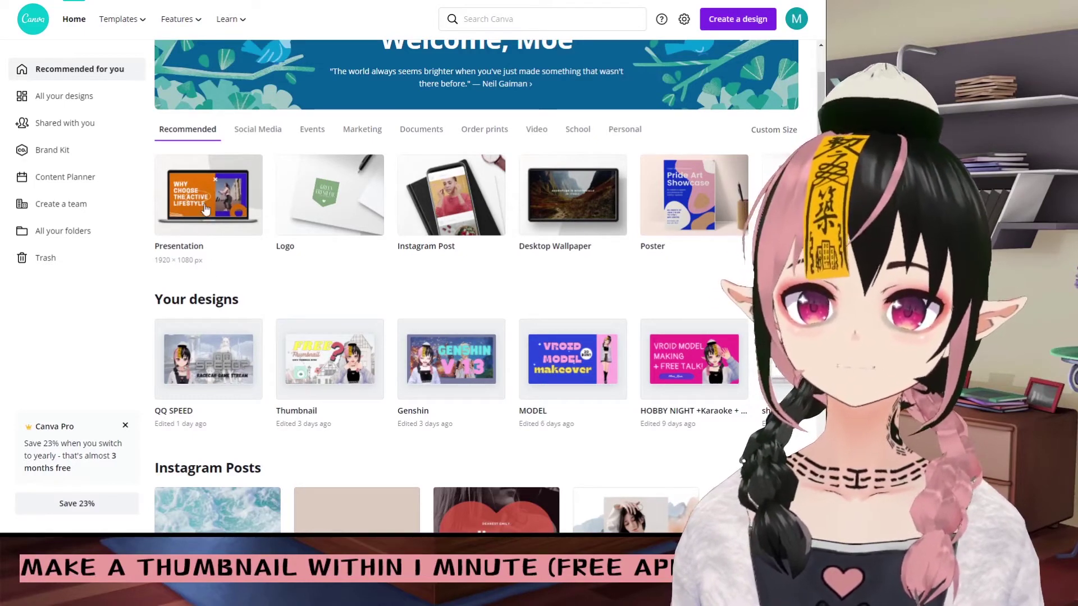
Start a new Presentation design, then add and delete the window-and-wall stock photo.
click(211, 245)
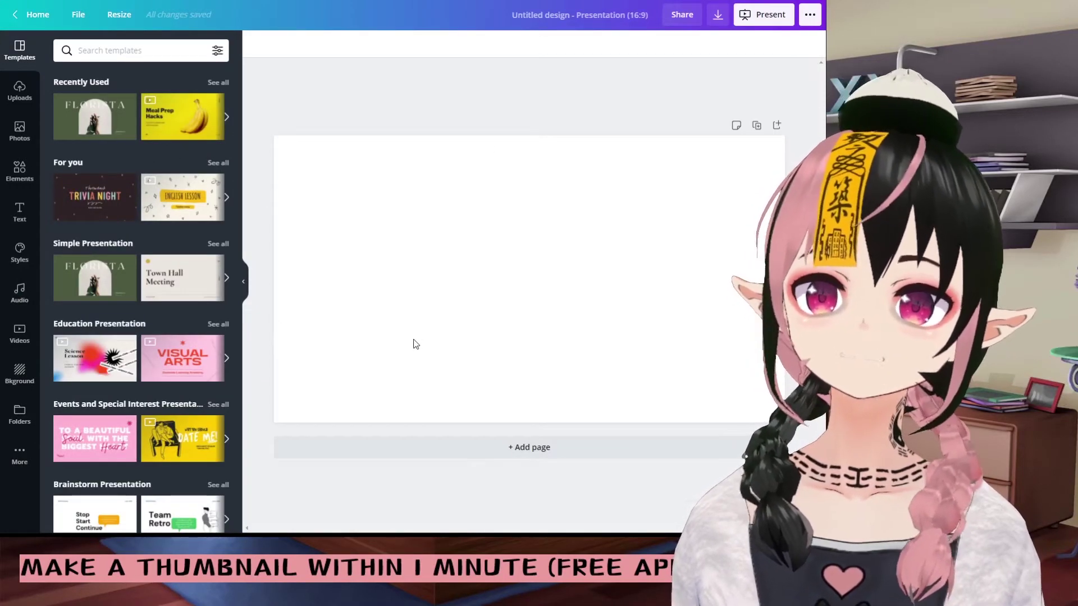
click(21, 91)
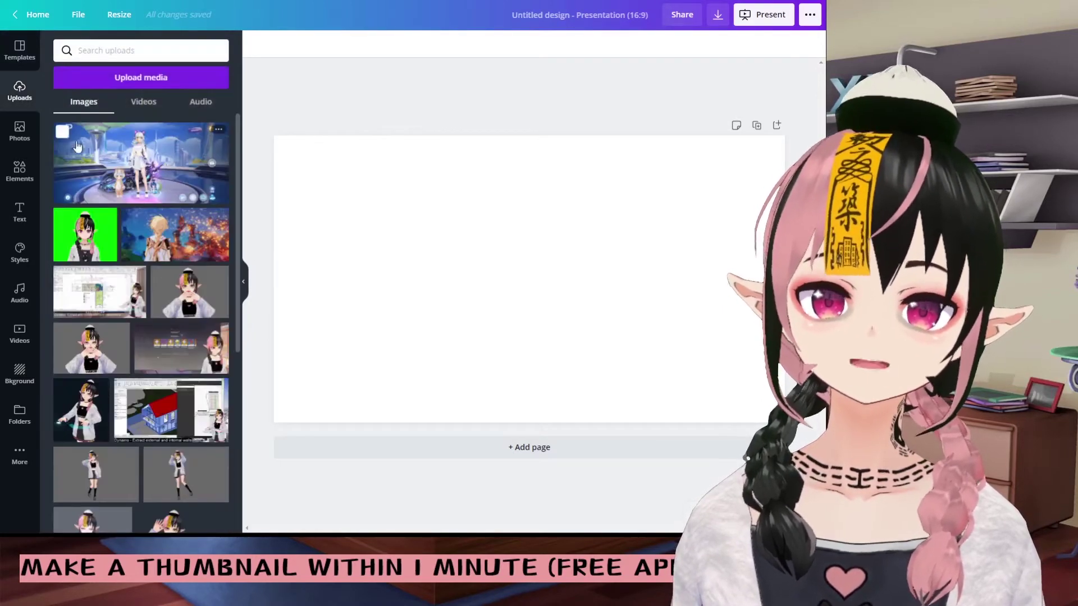
click(20, 135)
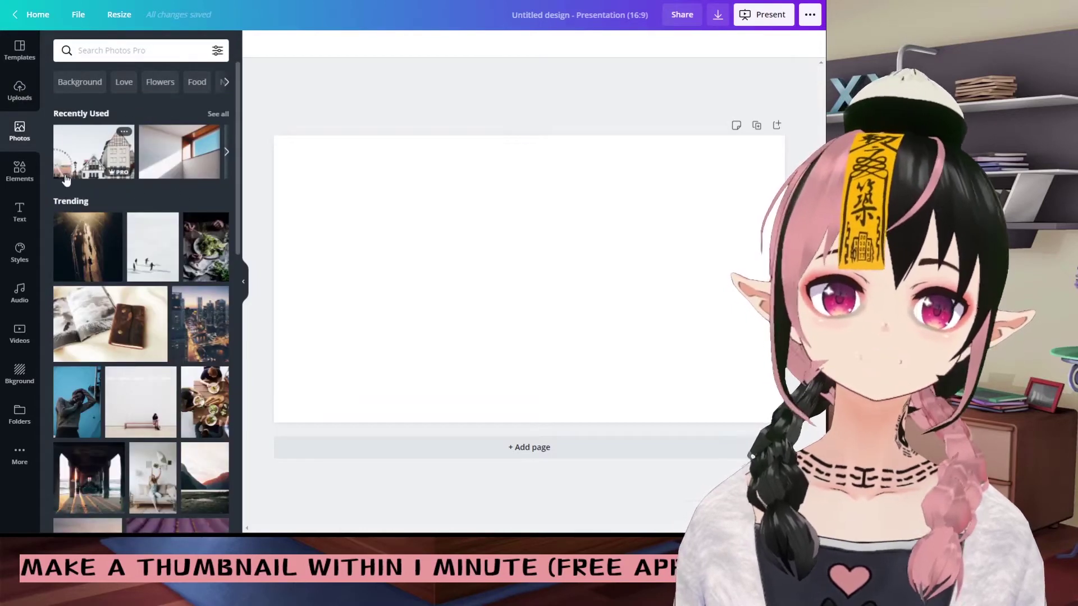
click(179, 152)
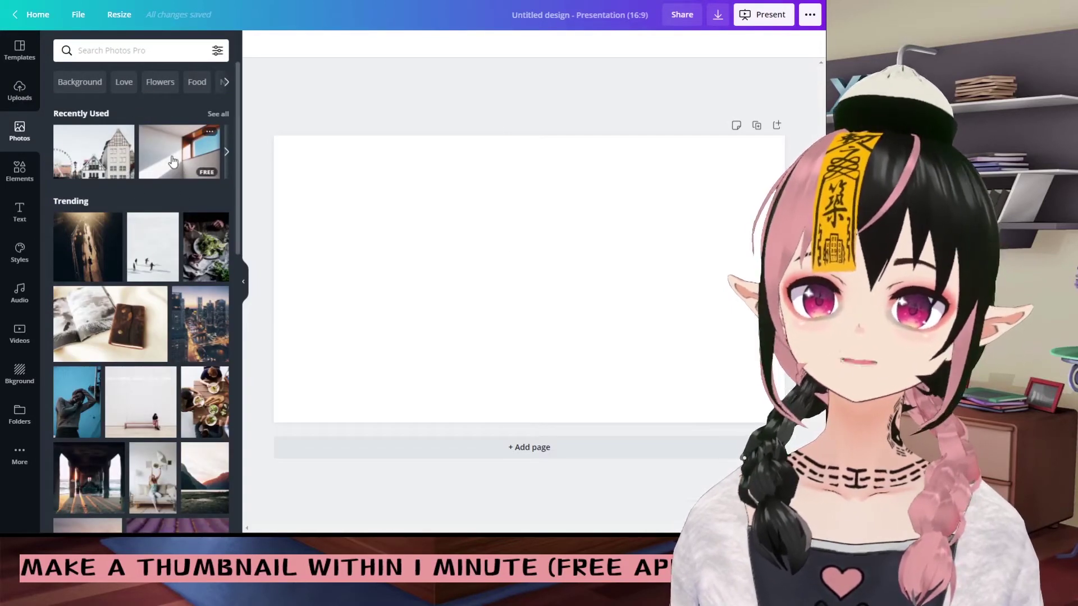
key(Delete)
Place a circle frame, fill it with the window photo, then delete it.
click(20, 171)
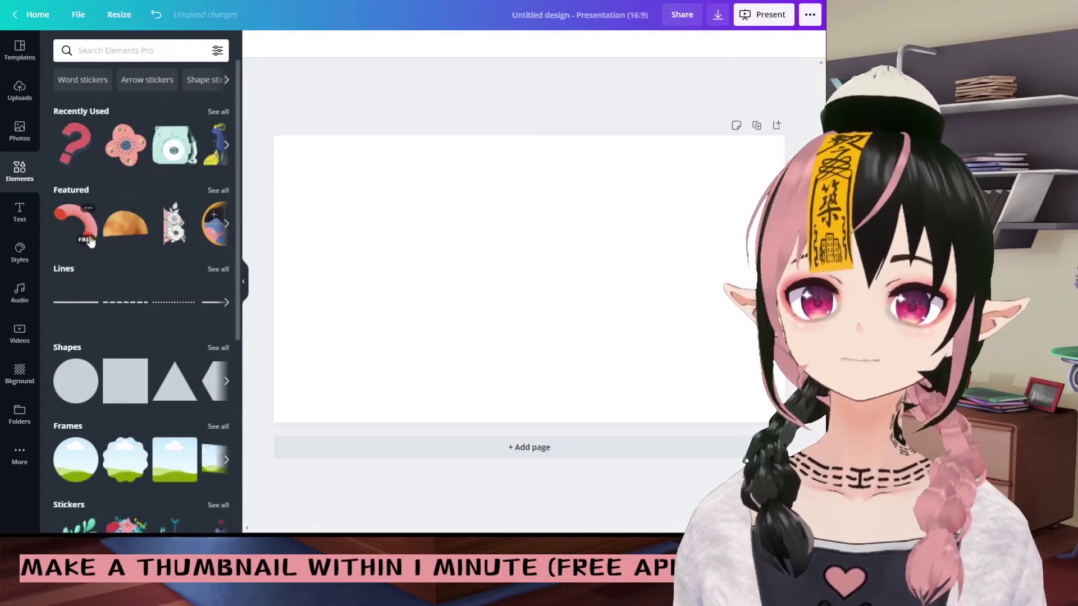
scroll(157, 163, down, 6)
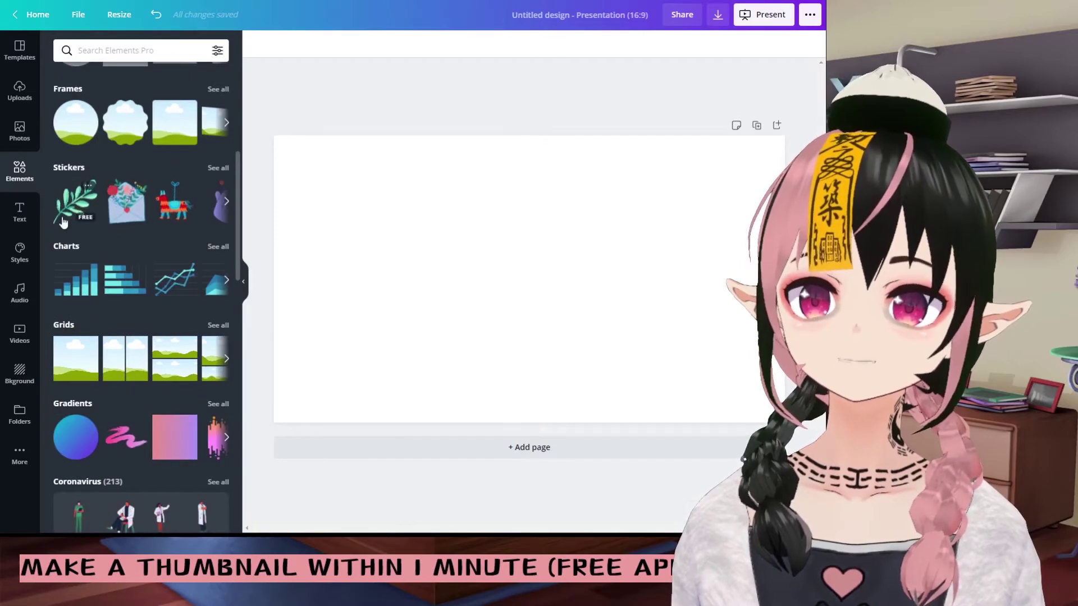
drag(79, 137, 355, 232)
click(20, 129)
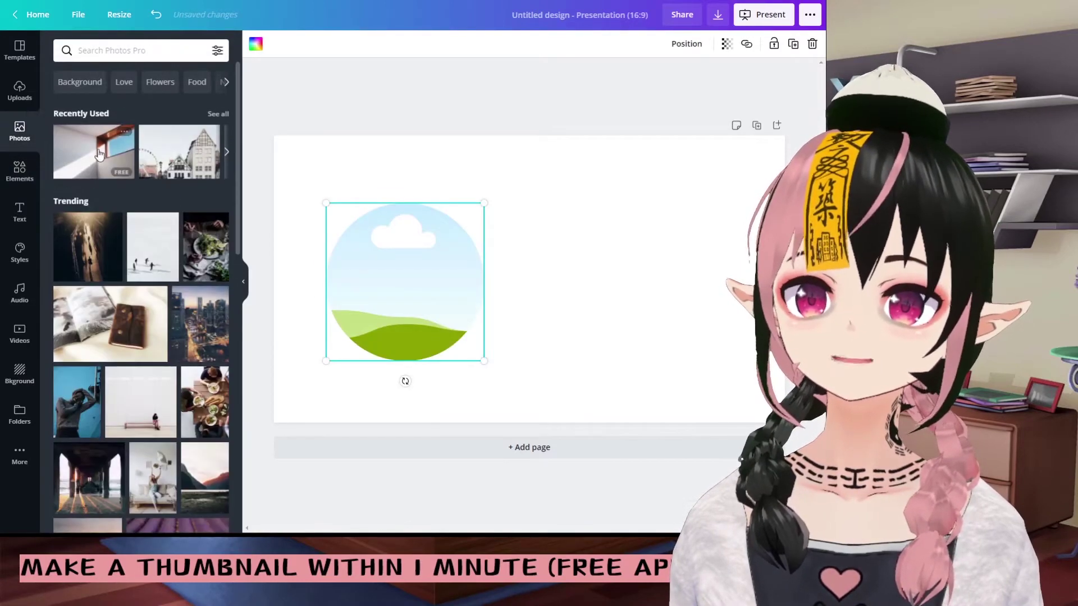
drag(98, 157, 409, 284)
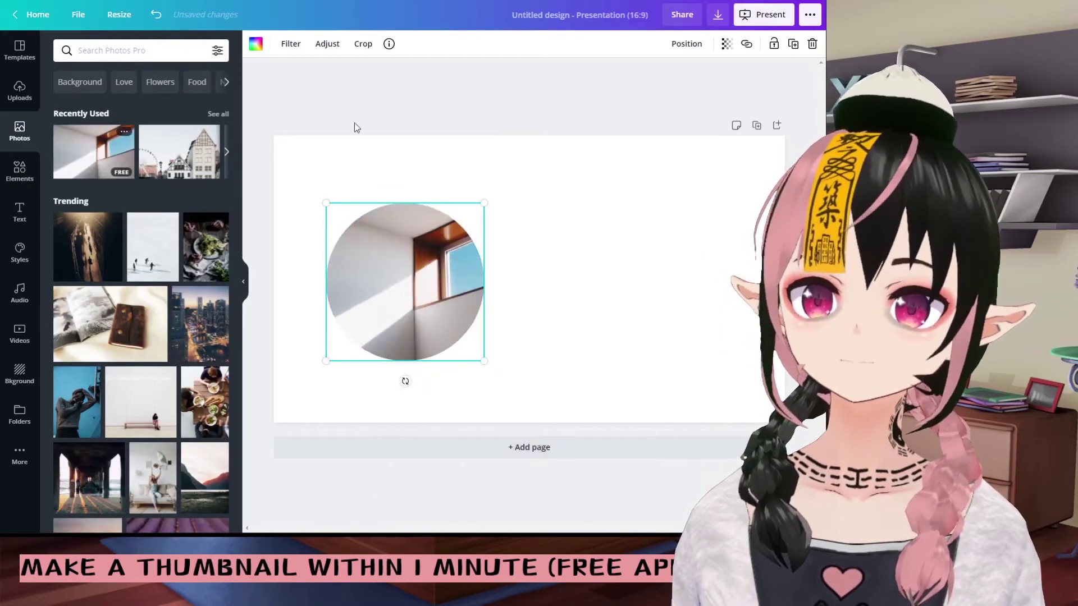
key(Delete)
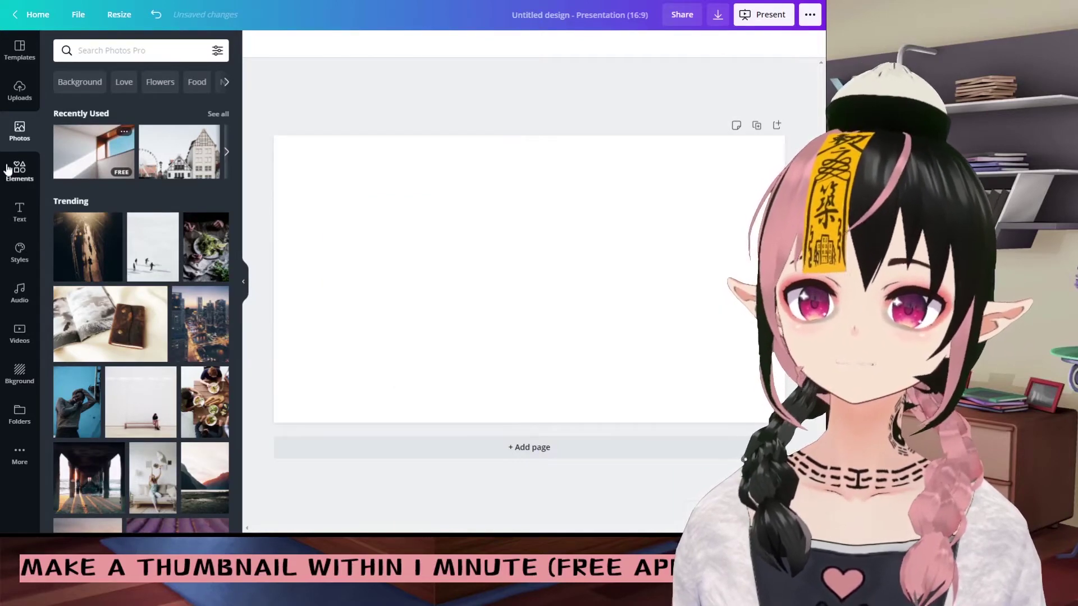
Add the blue and green leaf sticker from Elements, then browse the text presets.
click(7, 168)
click(178, 209)
click(20, 212)
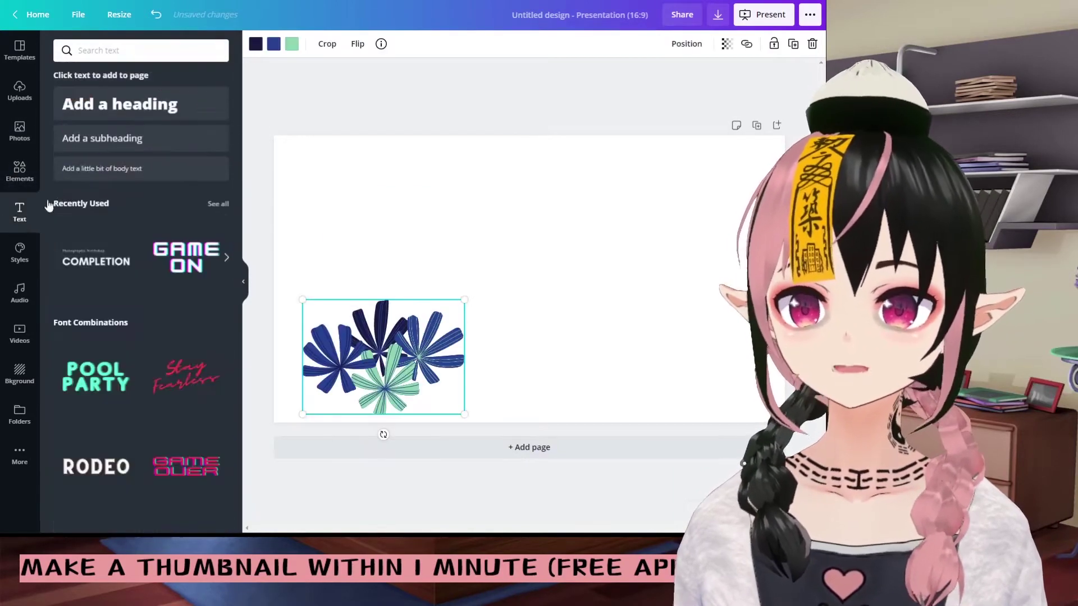
scroll(151, 236, down, 5)
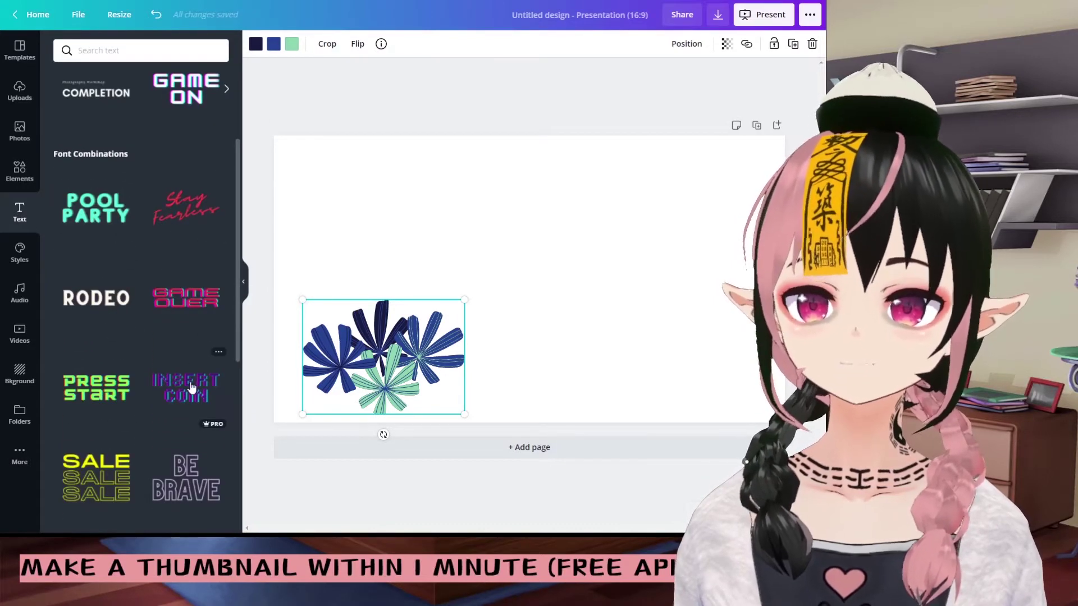
scroll(151, 292, down, 3)
click(20, 252)
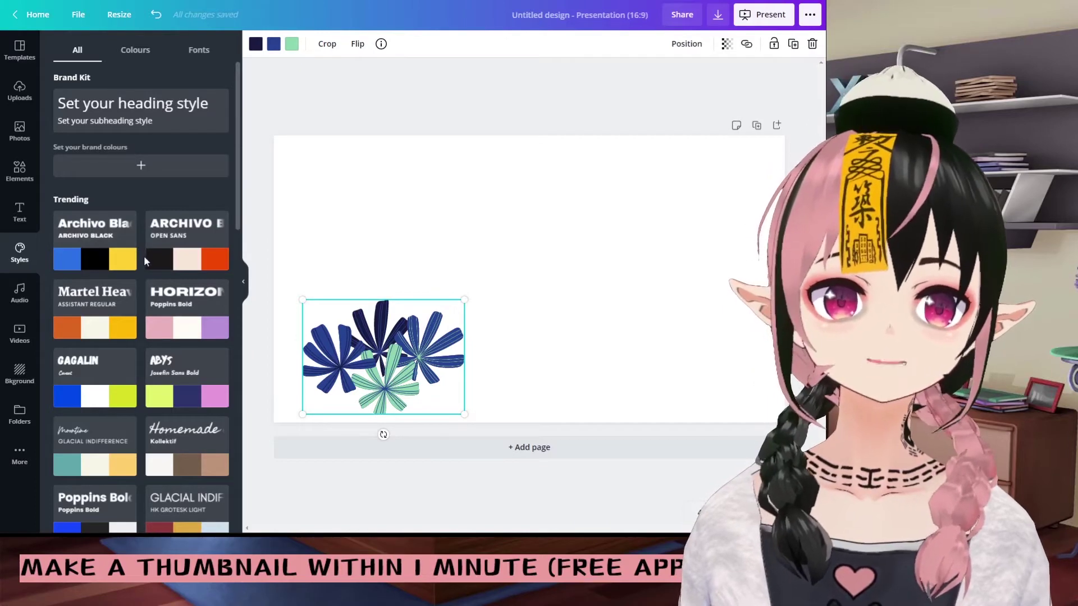
Apply the pink HORIZON trending style, then glance at the Audio and Videos libraries.
click(156, 293)
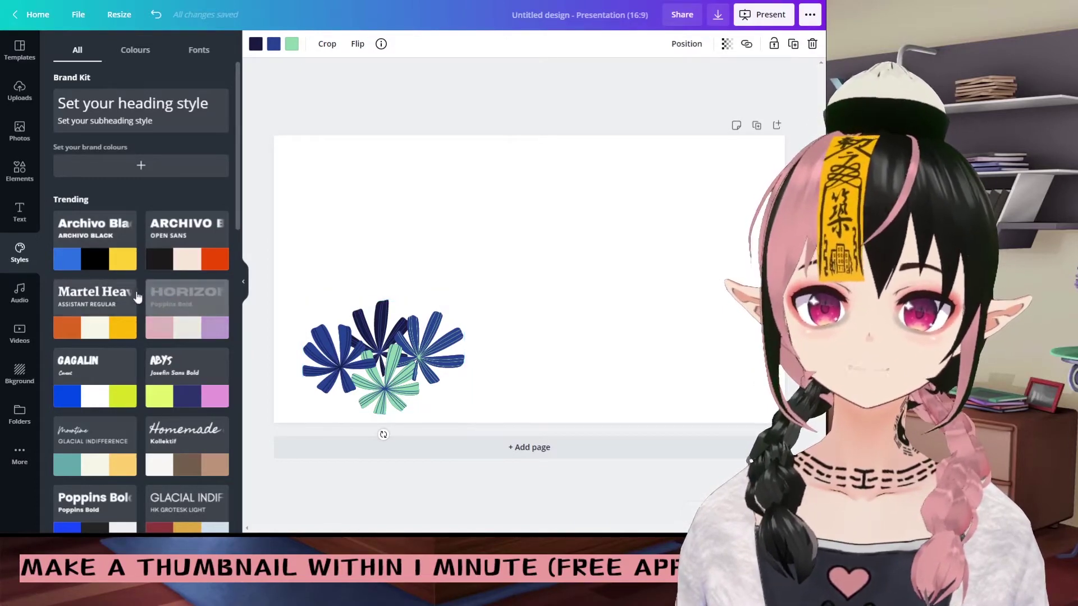
scroll(117, 294, down, 1)
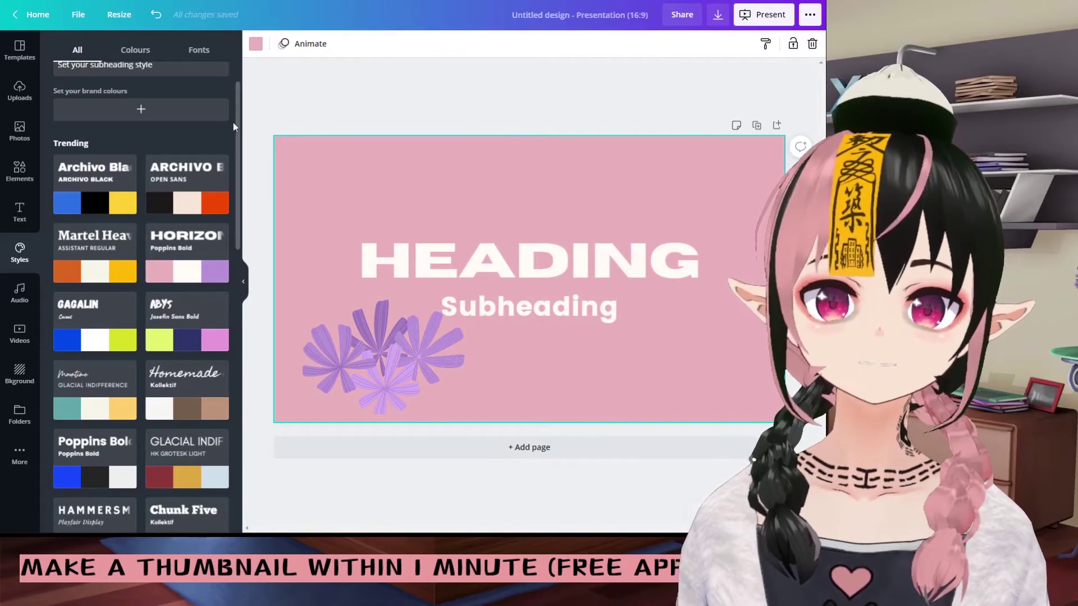
click(20, 291)
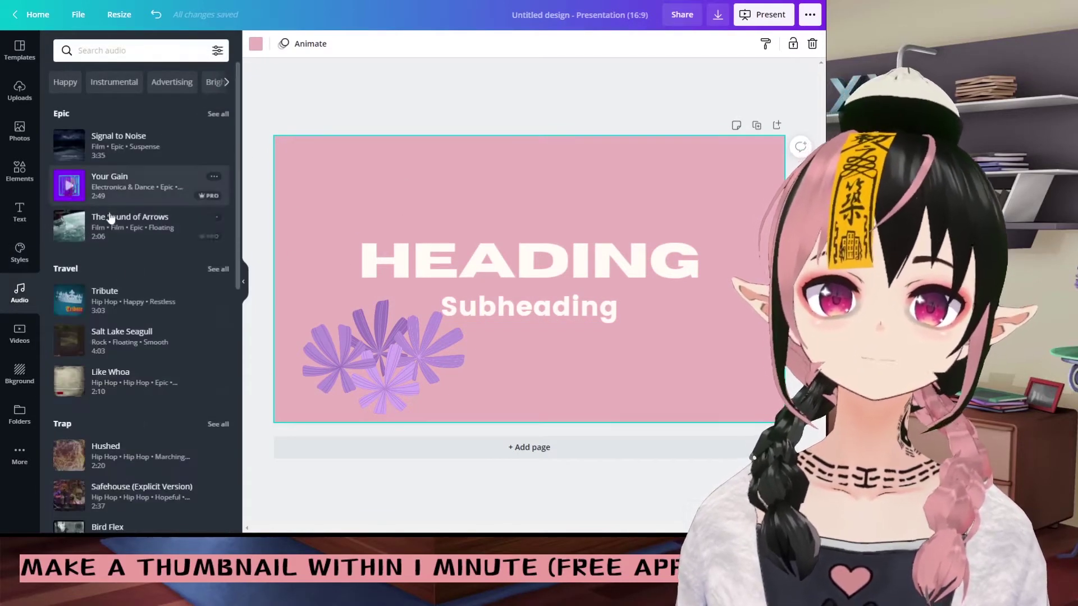
click(34, 334)
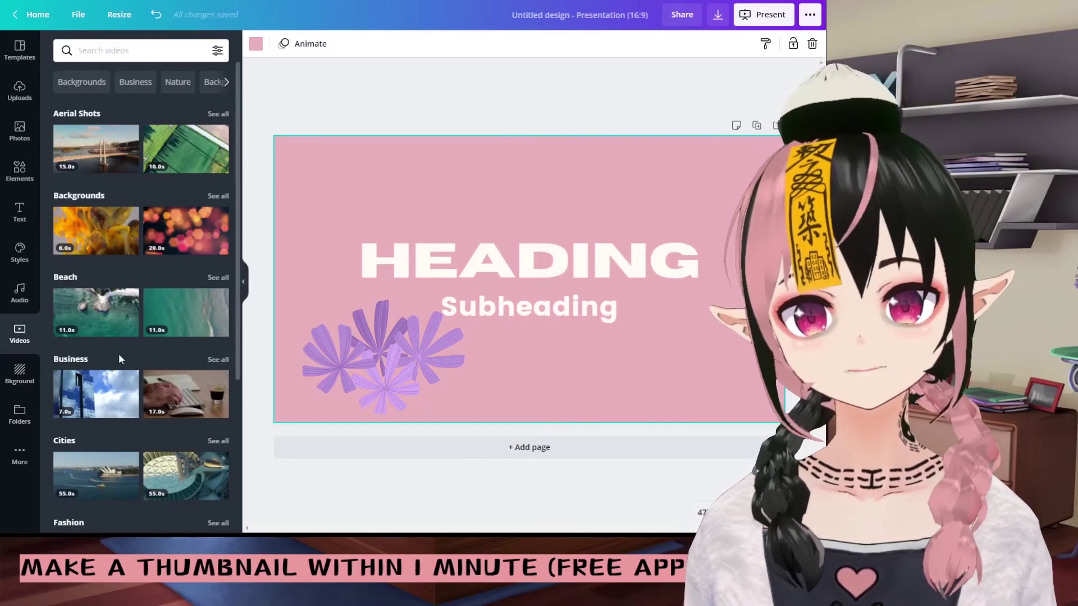
key(Escape)
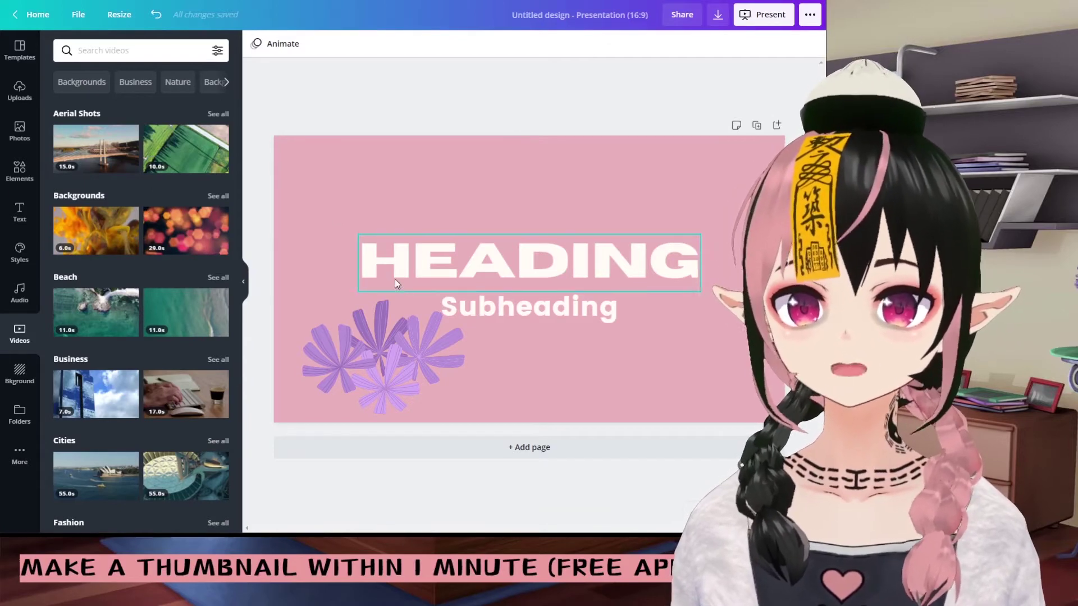
Move the HEADING and Subheading text up and to the left.
click(399, 259)
drag(398, 260, 318, 251)
drag(525, 307, 411, 285)
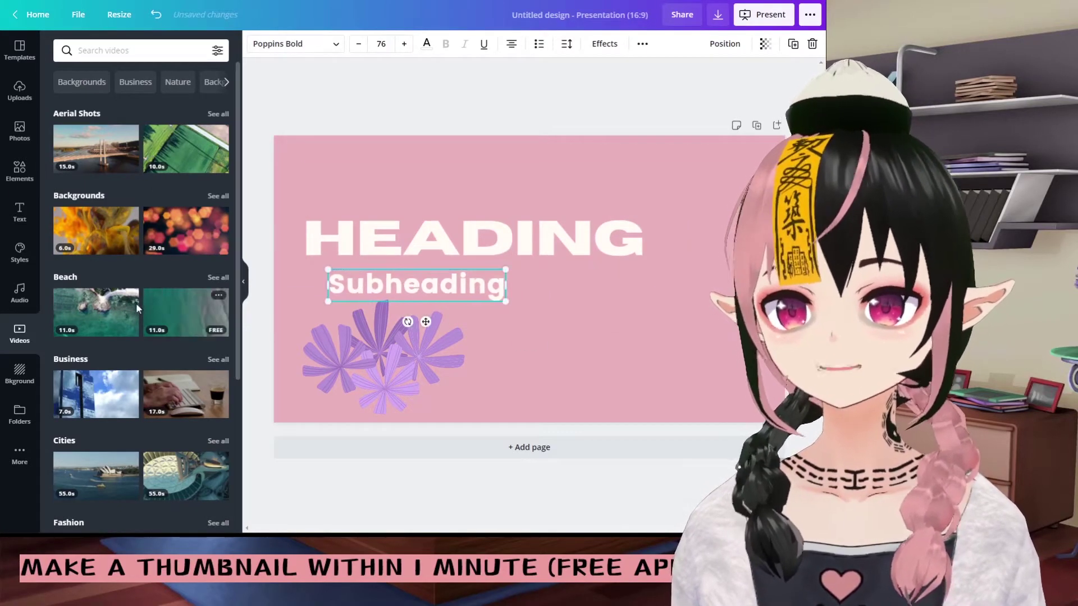
click(369, 352)
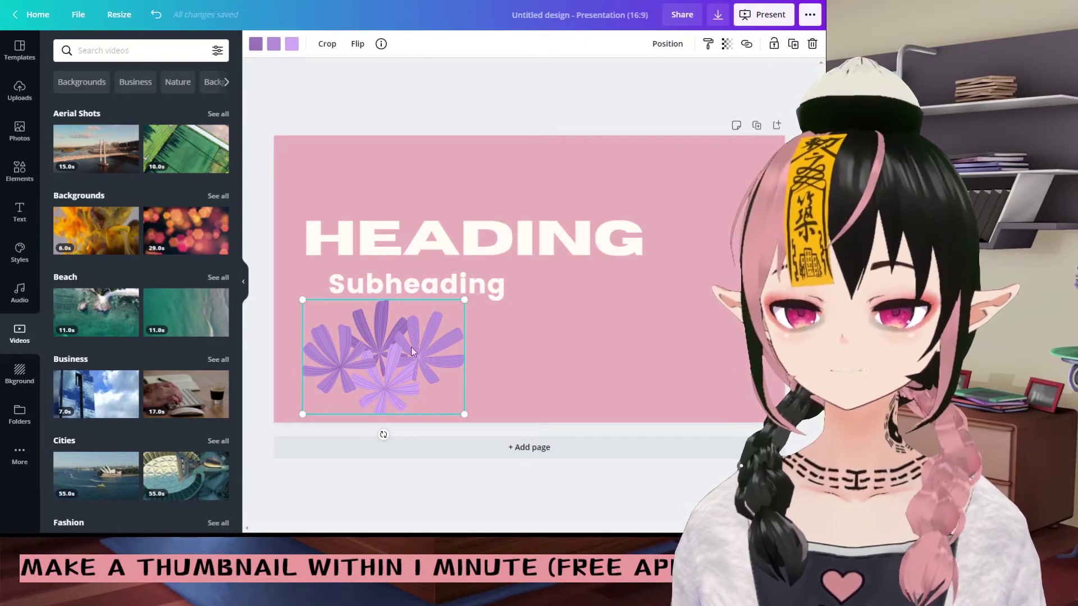
Replace the purple flower with a dark grey cherry drawing below Subheading, plus a pale blob.
key(Delete)
click(20, 171)
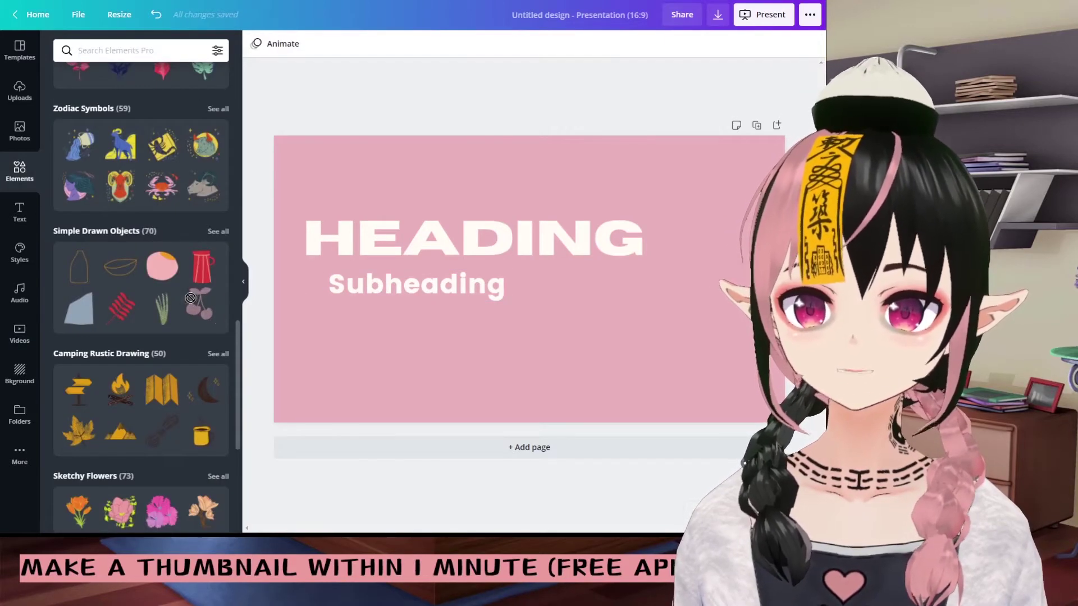
drag(270, 193, 370, 348)
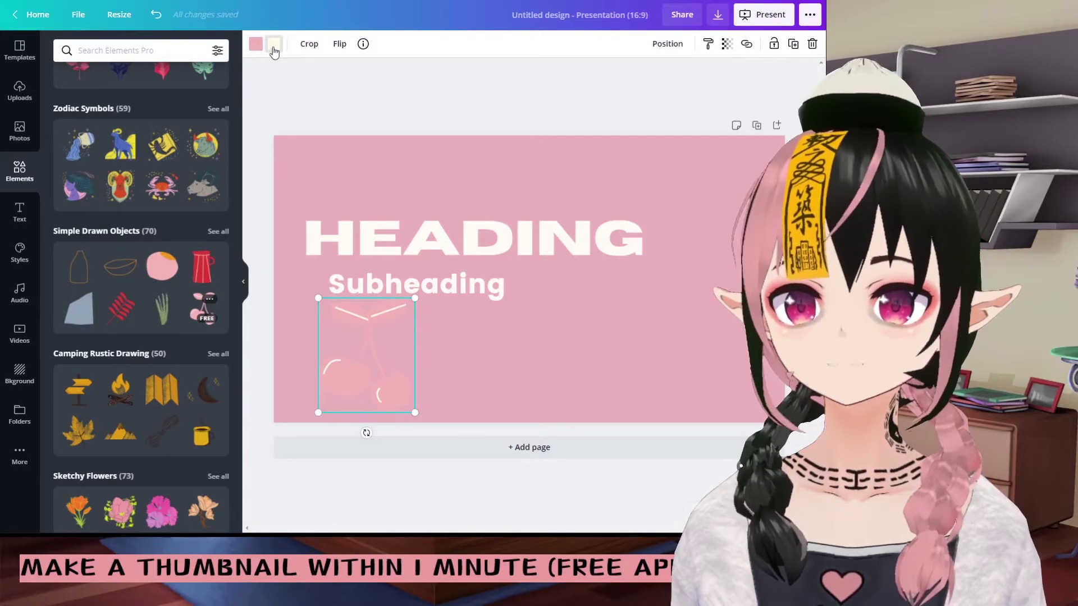
click(254, 44)
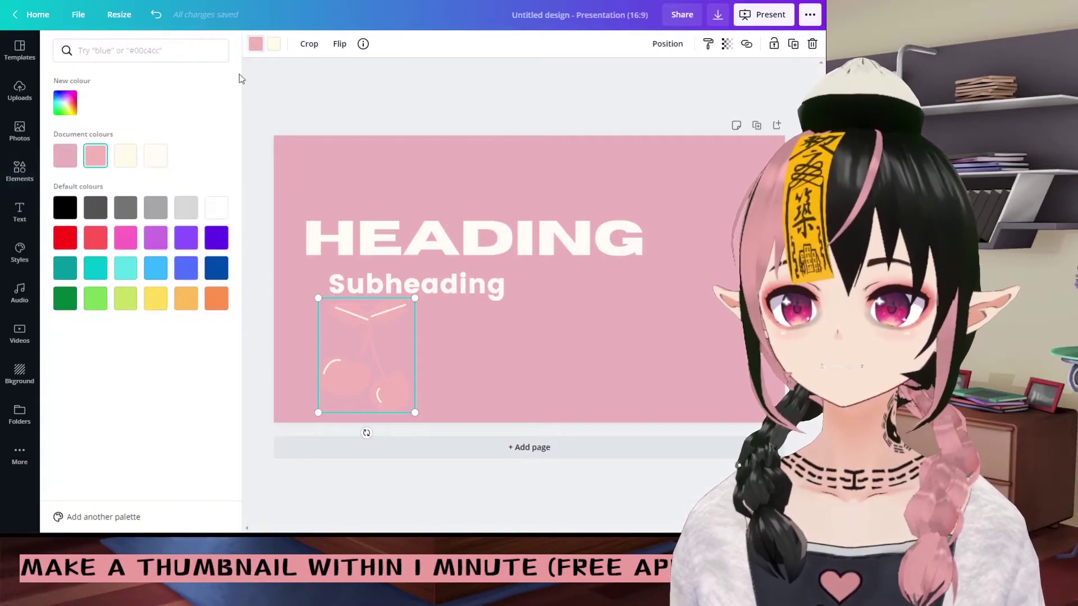
click(97, 209)
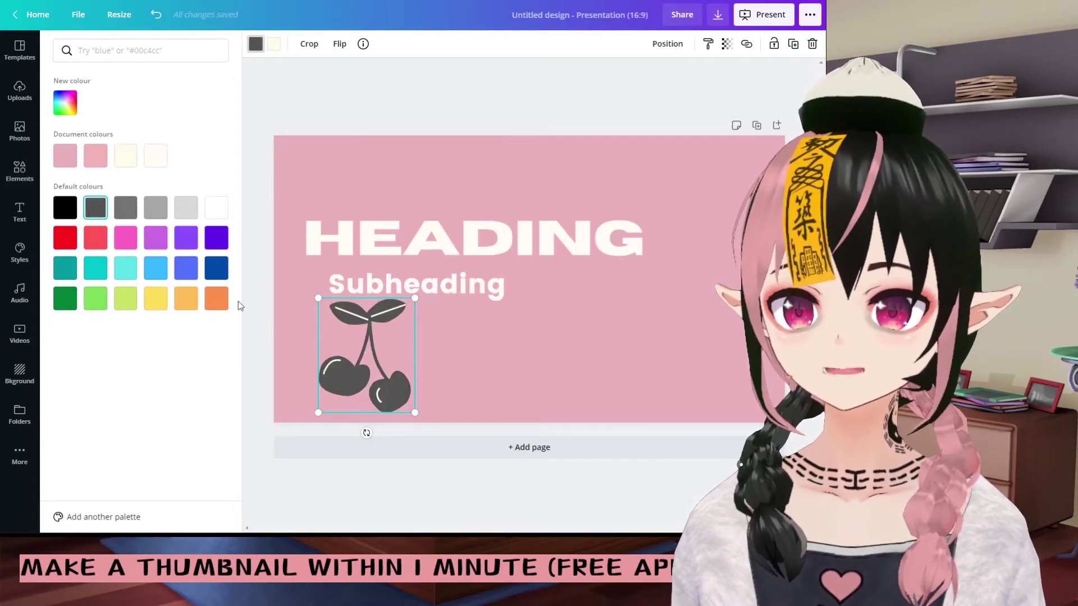
key(ctrl+v)
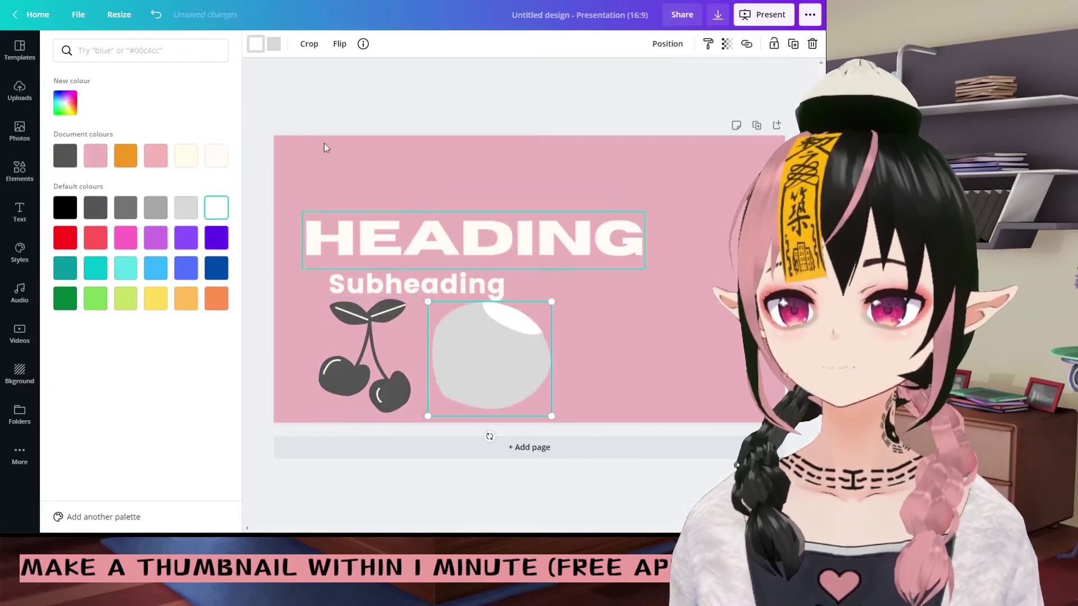
Change HEADING to THUMBNAIL at font size 104 and fit its box on one line.
click(419, 80)
double_click(499, 205)
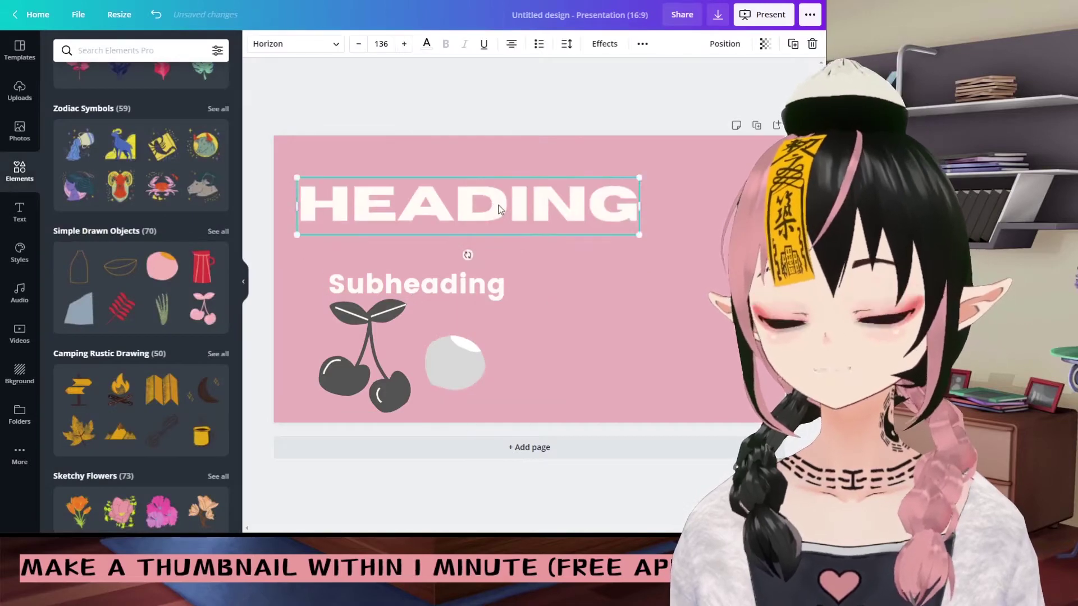
drag(262, 215, 687, 197)
text(THUMBNAIL)
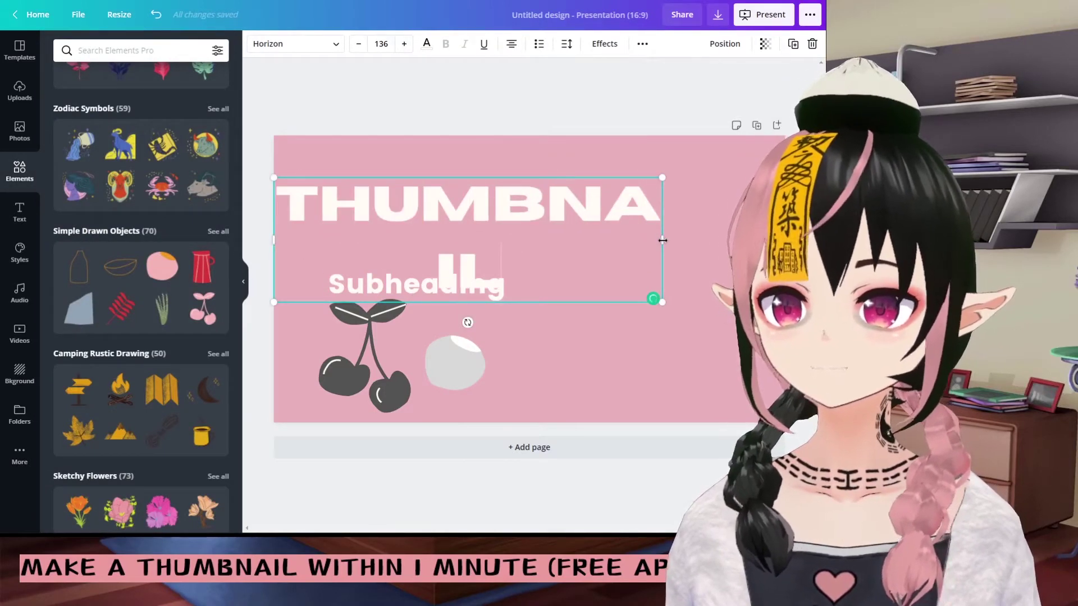
drag(663, 240, 755, 239)
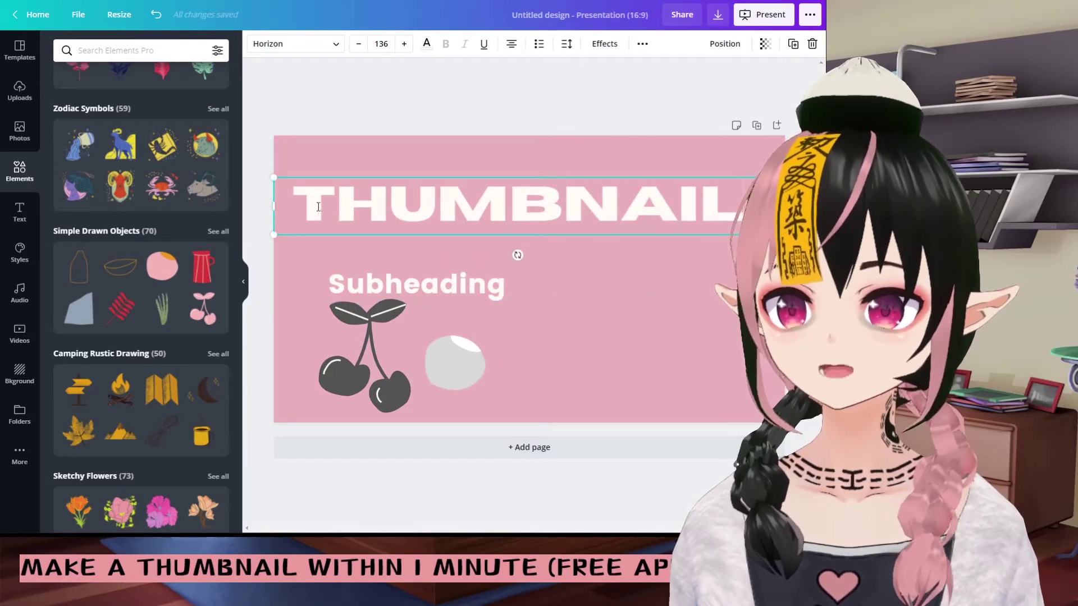
click(381, 44)
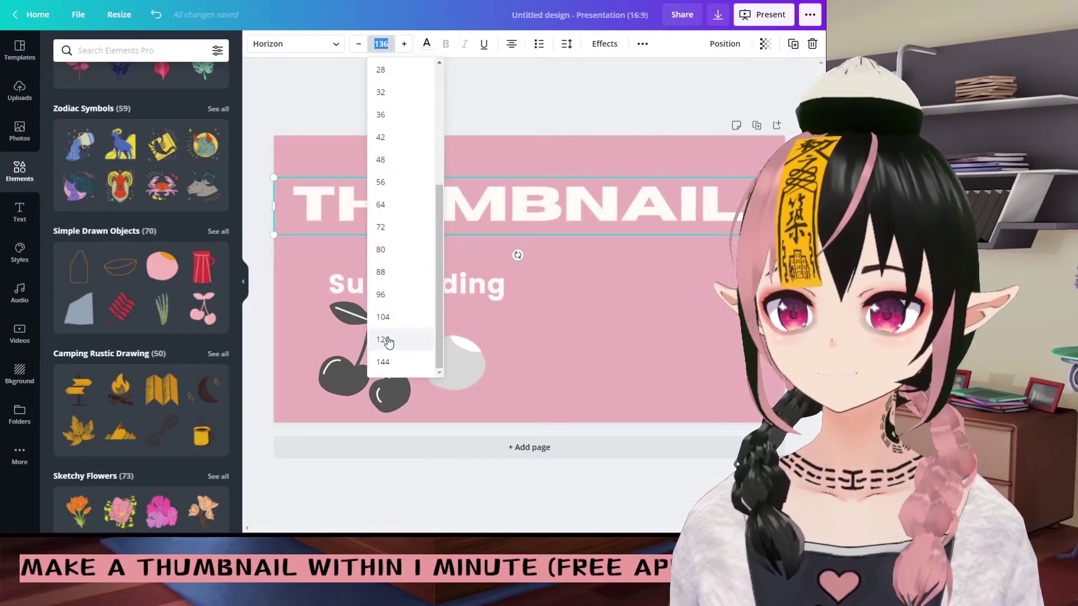
click(382, 317)
drag(463, 191, 442, 226)
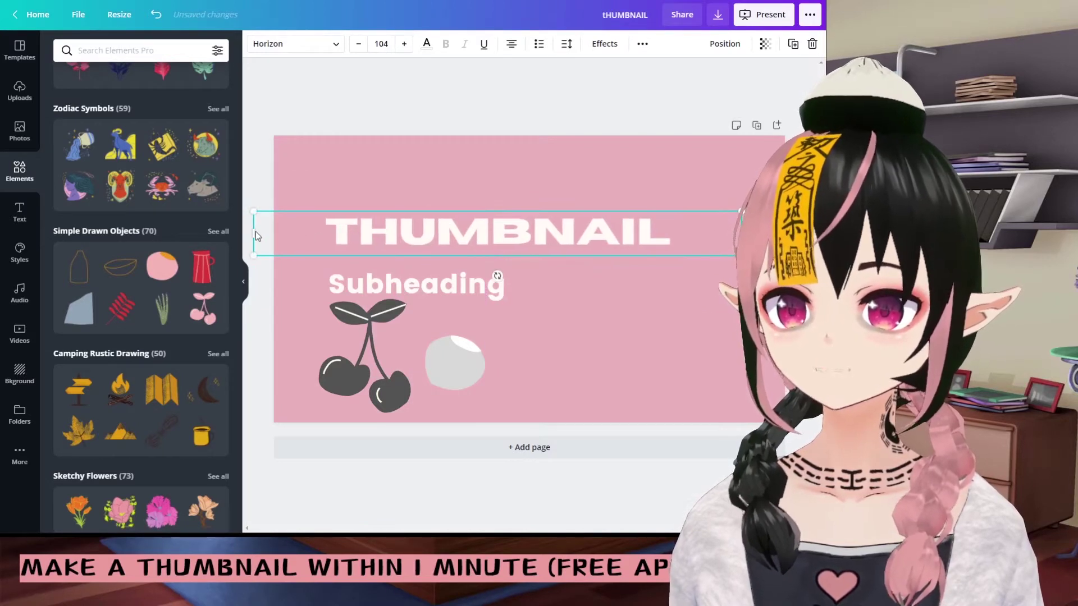
drag(253, 231, 405, 237)
drag(546, 238, 476, 217)
Restyle THUMBNAIL in the handwritten Buffalo font after trying Caitlin and Benedict, and resize its box.
double_click(476, 217)
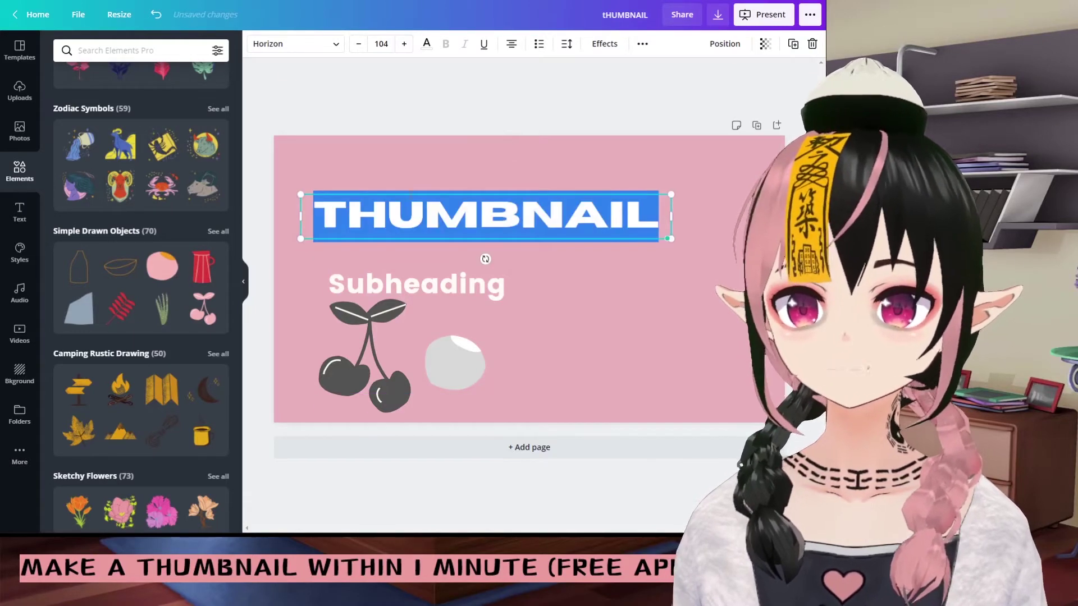
click(320, 45)
scroll(202, 178, down, 3)
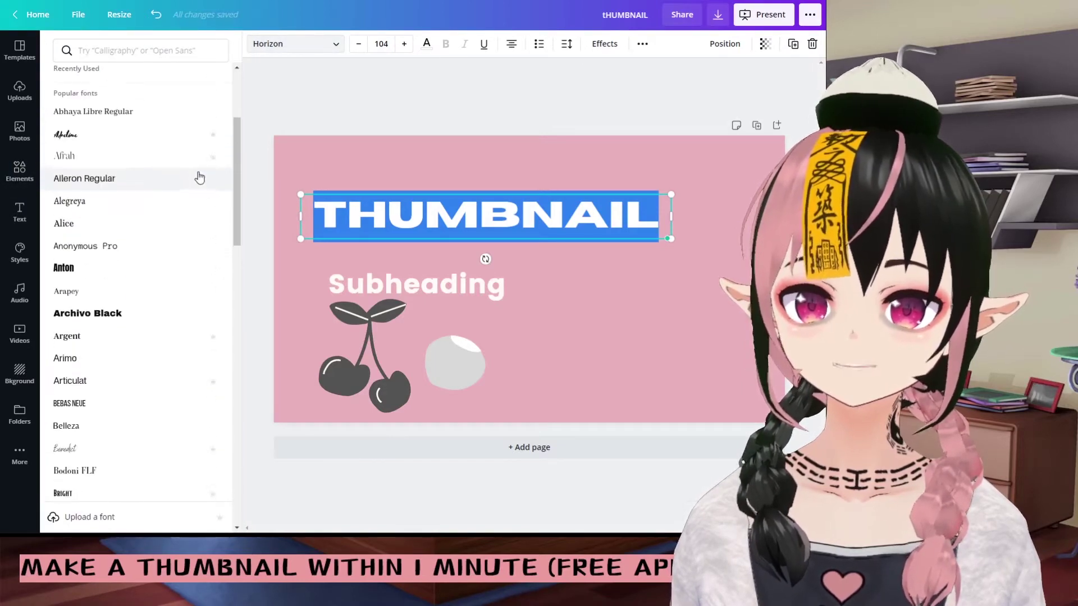
scroll(124, 217, down, 5)
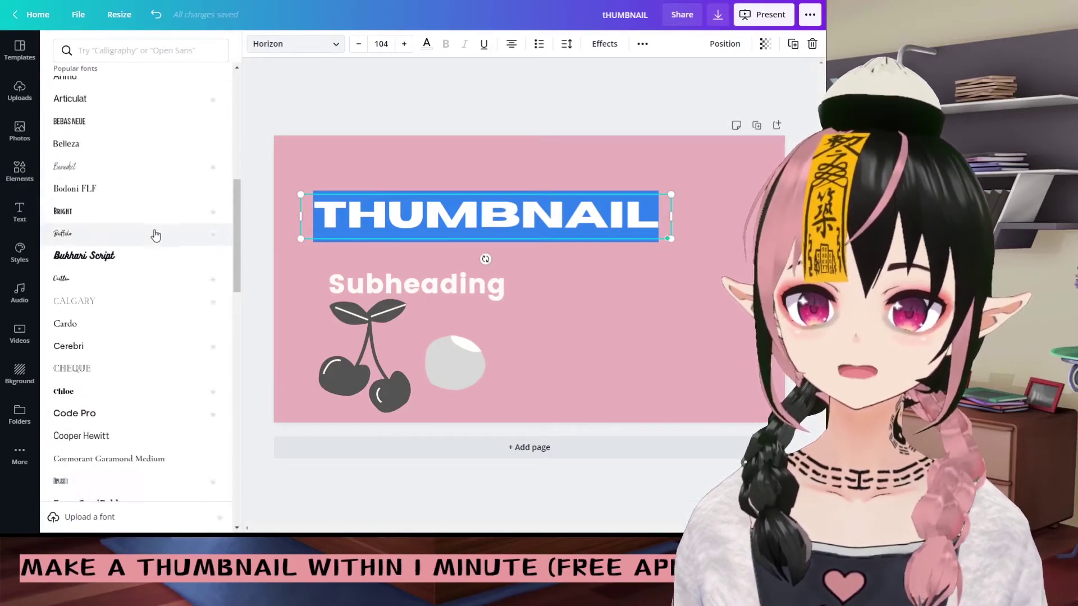
scroll(146, 230, down, 1)
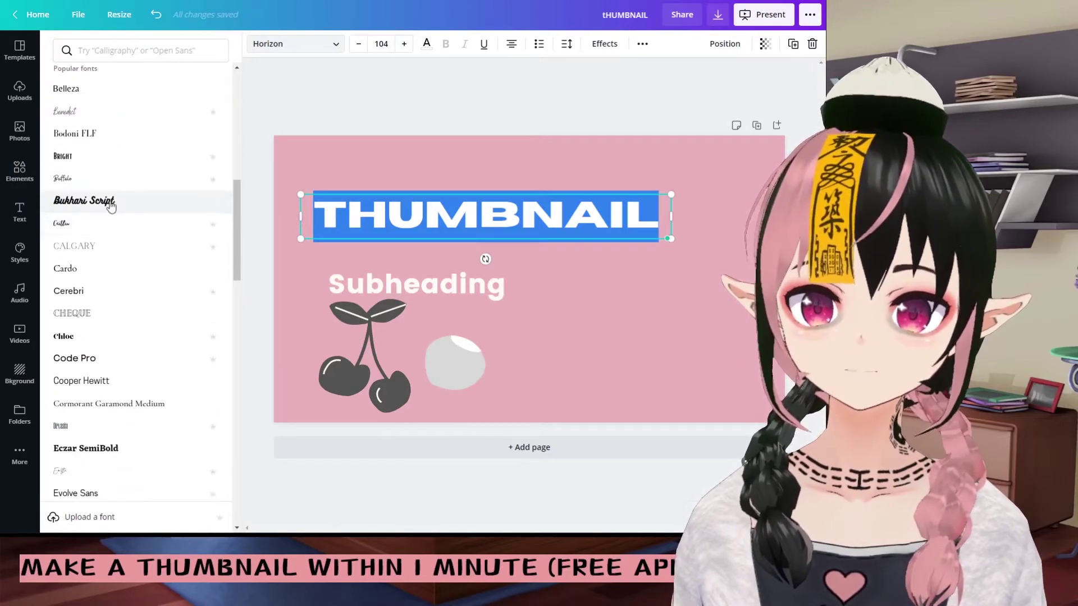
click(118, 231)
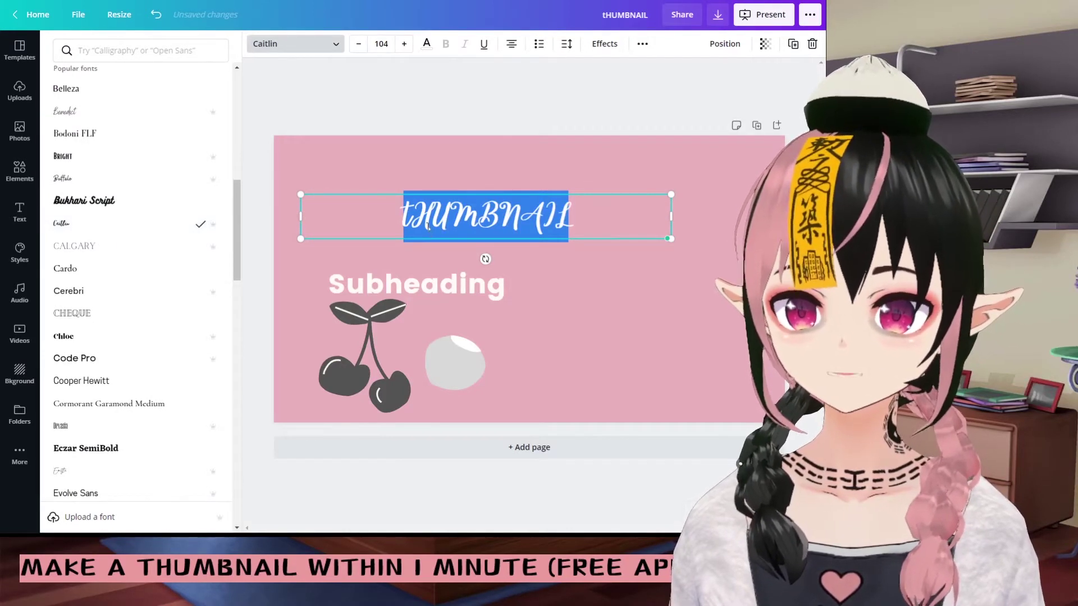
click(98, 111)
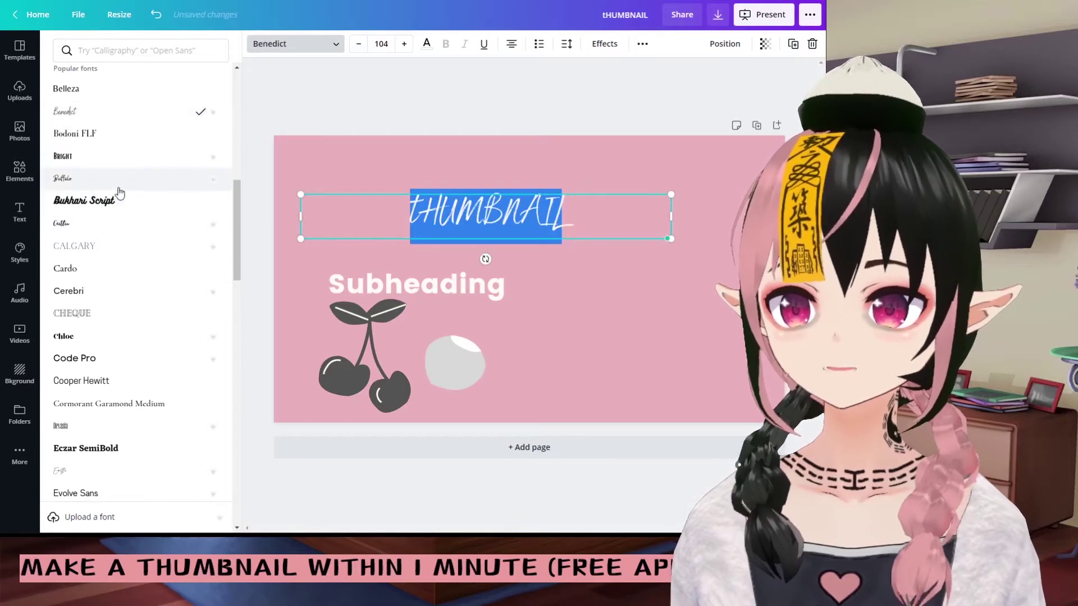
scroll(146, 241, down, 2)
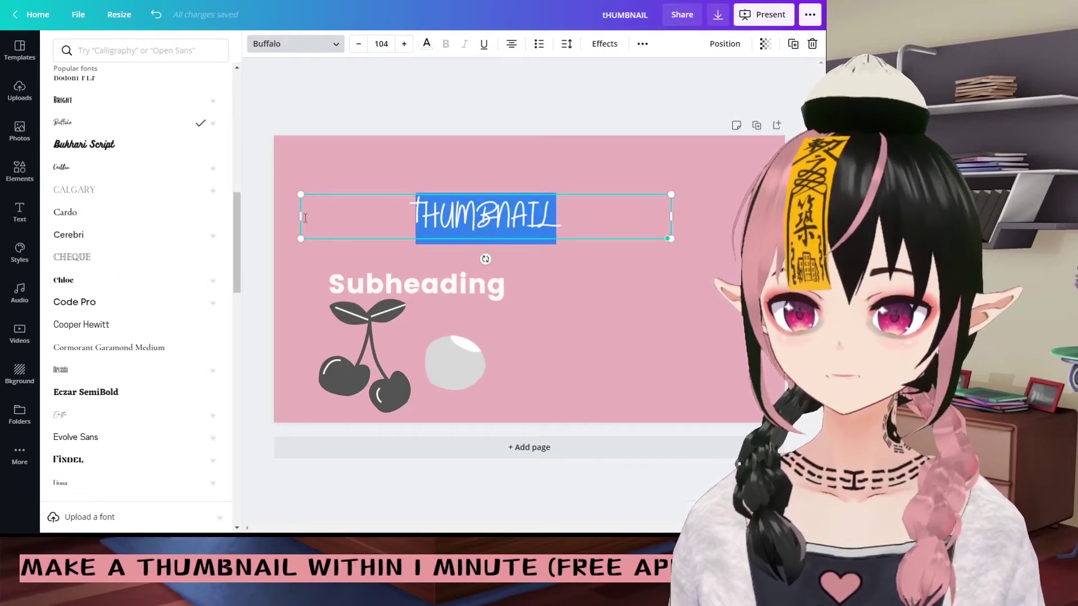
drag(304, 217, 440, 222)
Change Subheading to TUTORIAL and scroll the font list toward Madelyn.
click(503, 264)
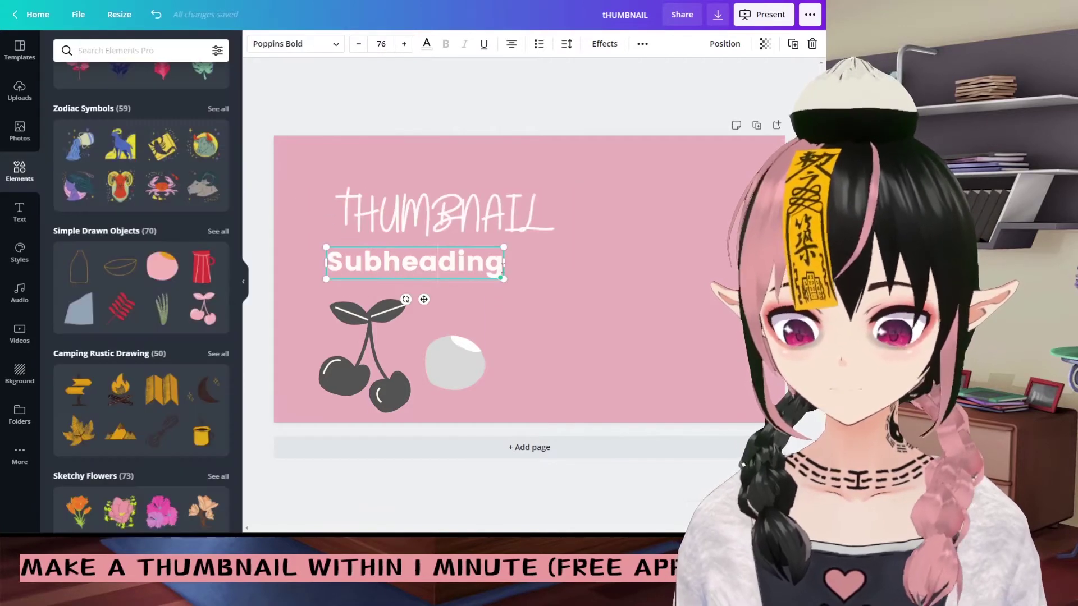
double_click(498, 264)
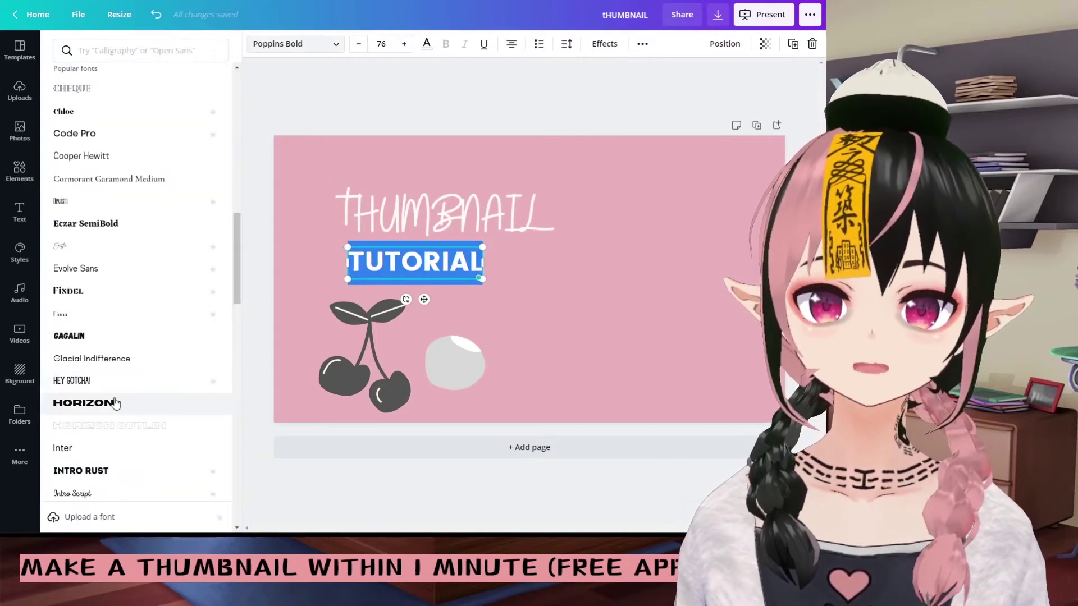
scroll(109, 366, down, 1)
scroll(108, 366, down, 6)
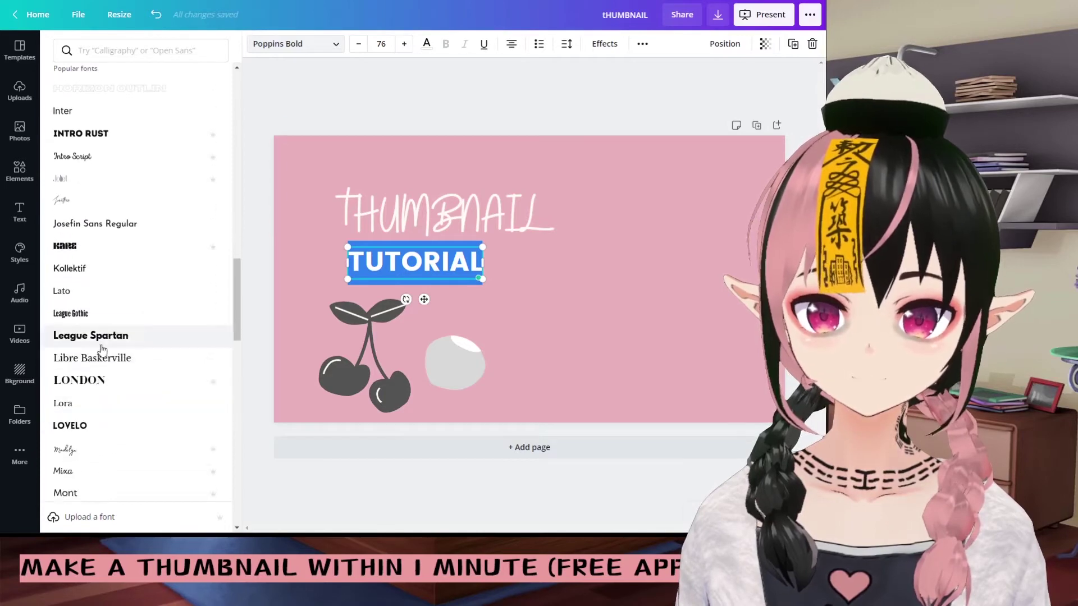
scroll(92, 409, down, 1)
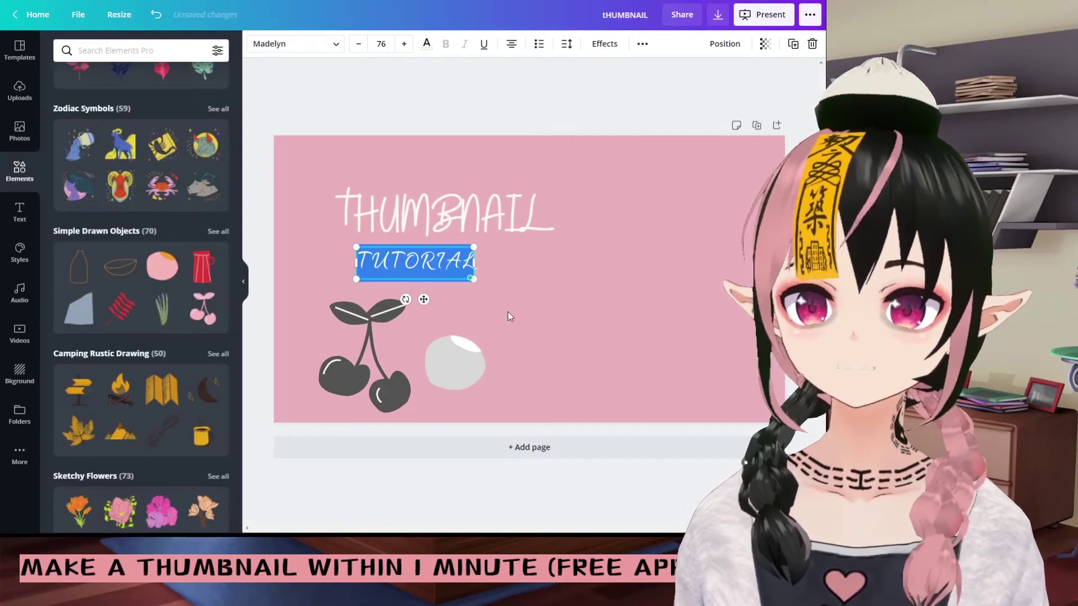
Apply Madelyn to TUTORIAL, recolour the cherry light grey, and place the grey circle beside it.
click(353, 348)
drag(353, 347, 338, 335)
click(255, 45)
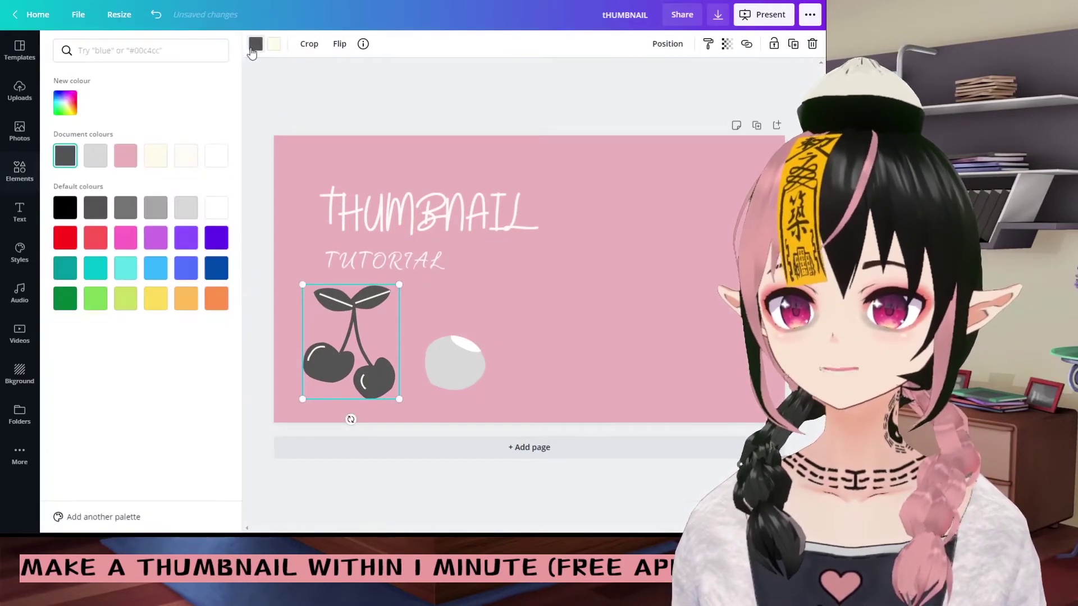
click(95, 155)
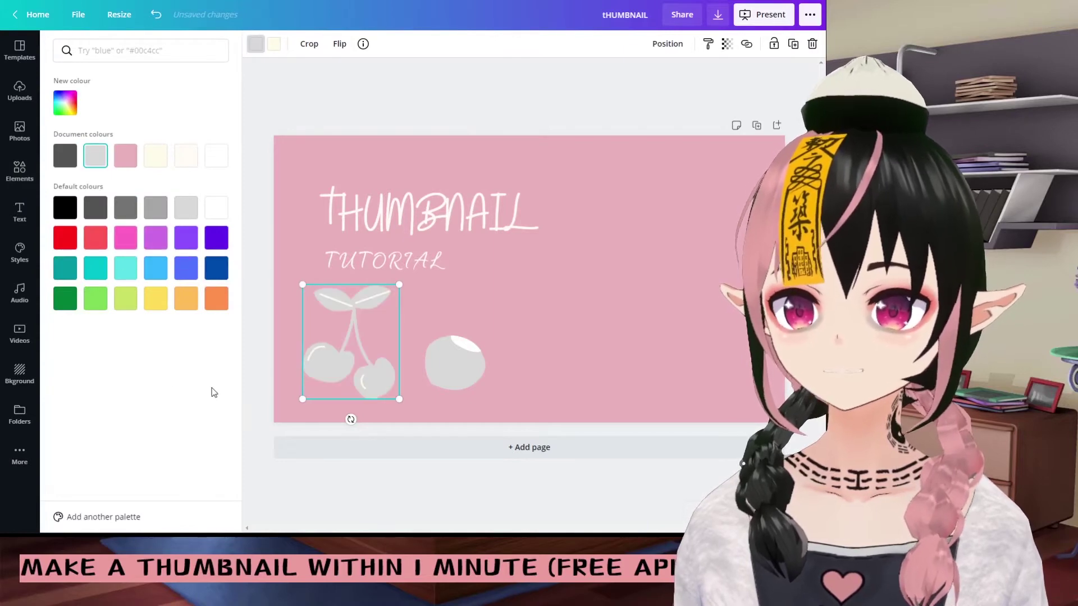
click(250, 412)
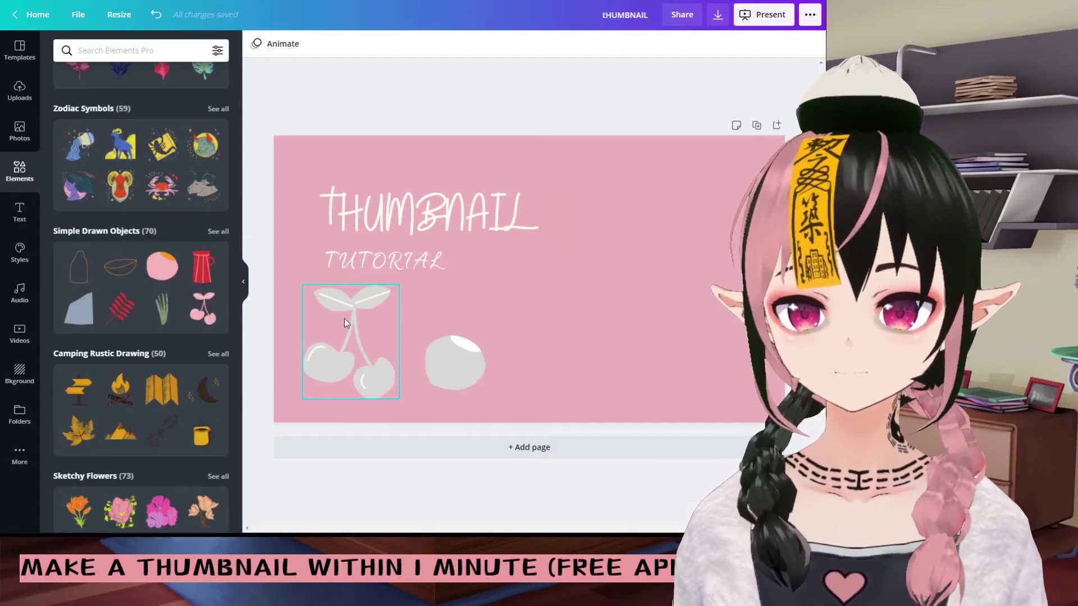
drag(354, 308, 362, 310)
drag(444, 365, 436, 365)
Place the pink-wall cactus stock photo on the page and send it to the back.
click(20, 131)
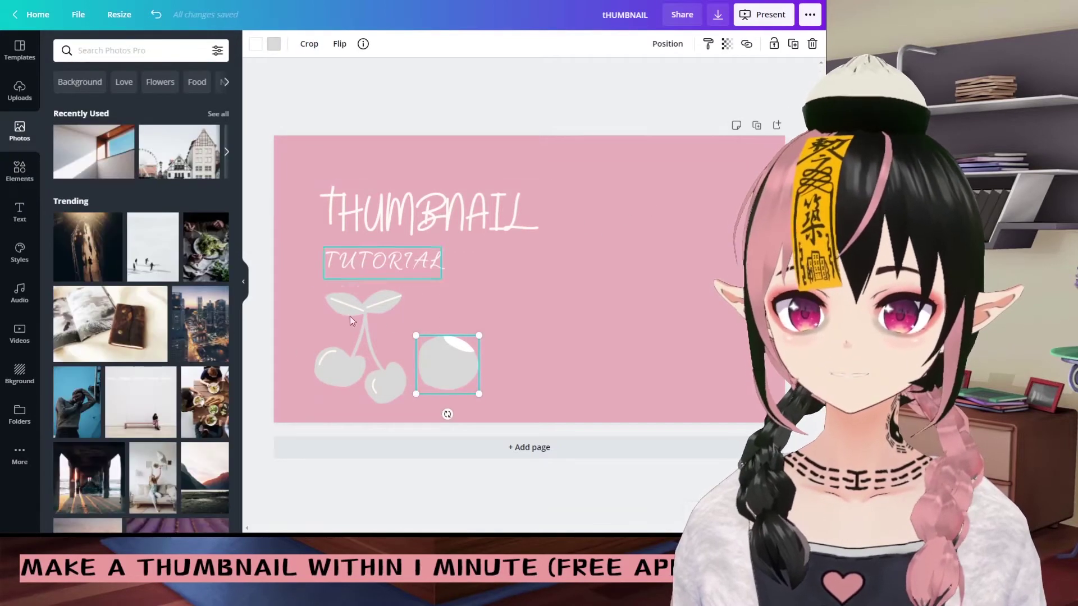
scroll(209, 321, down, 10)
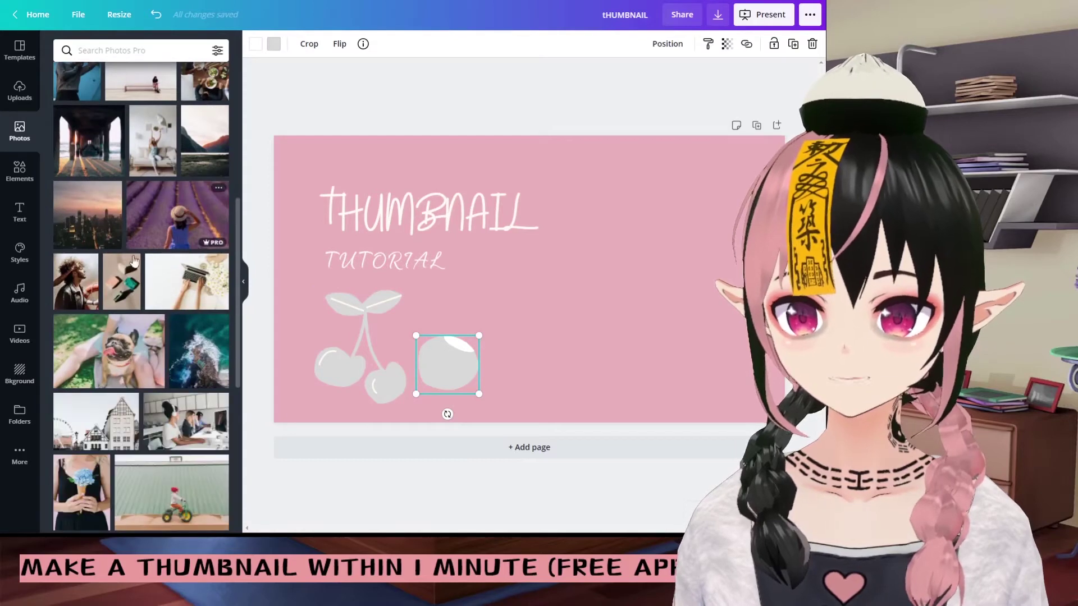
scroll(127, 299, down, 5)
scroll(127, 299, down, 10)
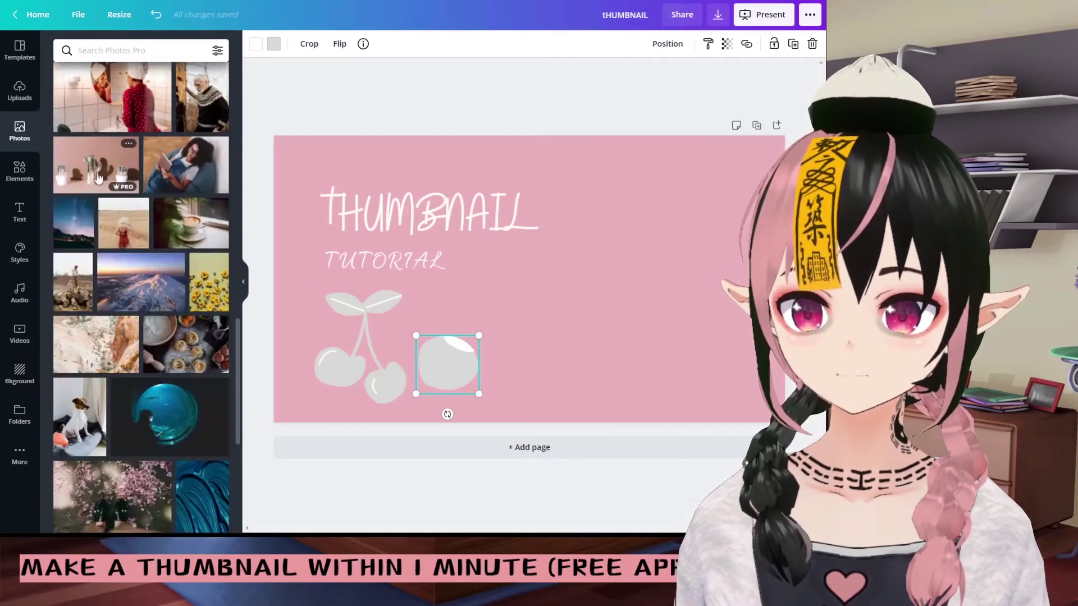
drag(96, 169, 488, 228)
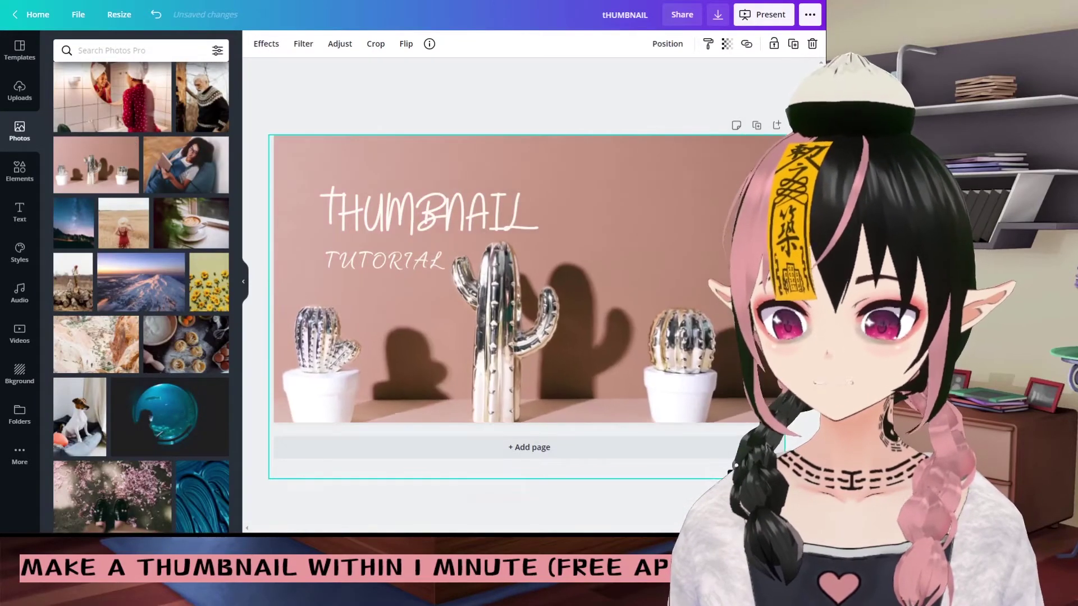
right_click(617, 337)
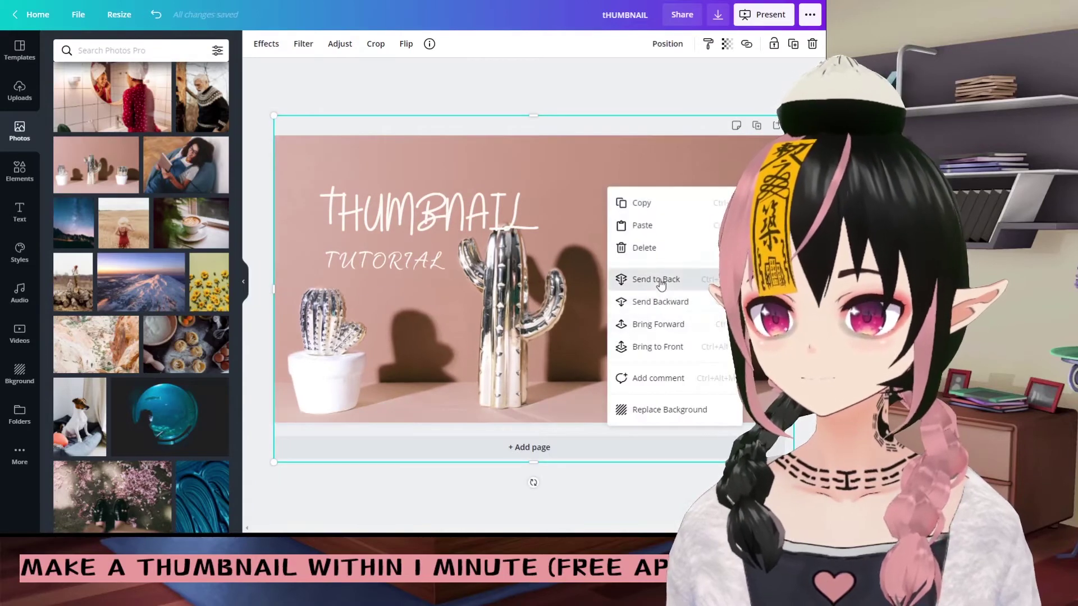
click(623, 279)
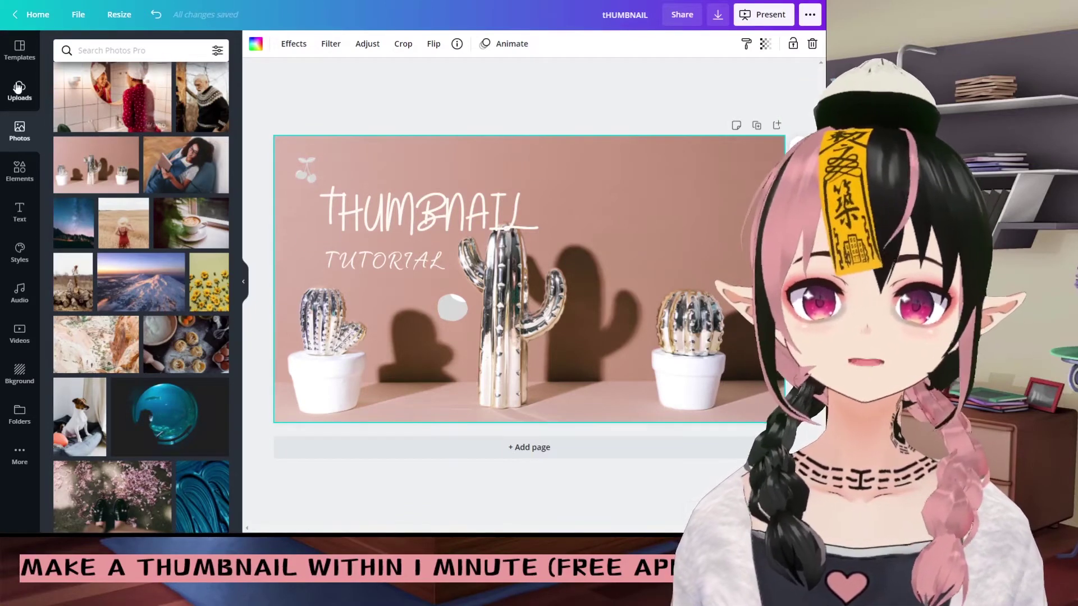
Add the uploaded green-screen avatar image, enlarge it, and position it on the right side.
click(19, 99)
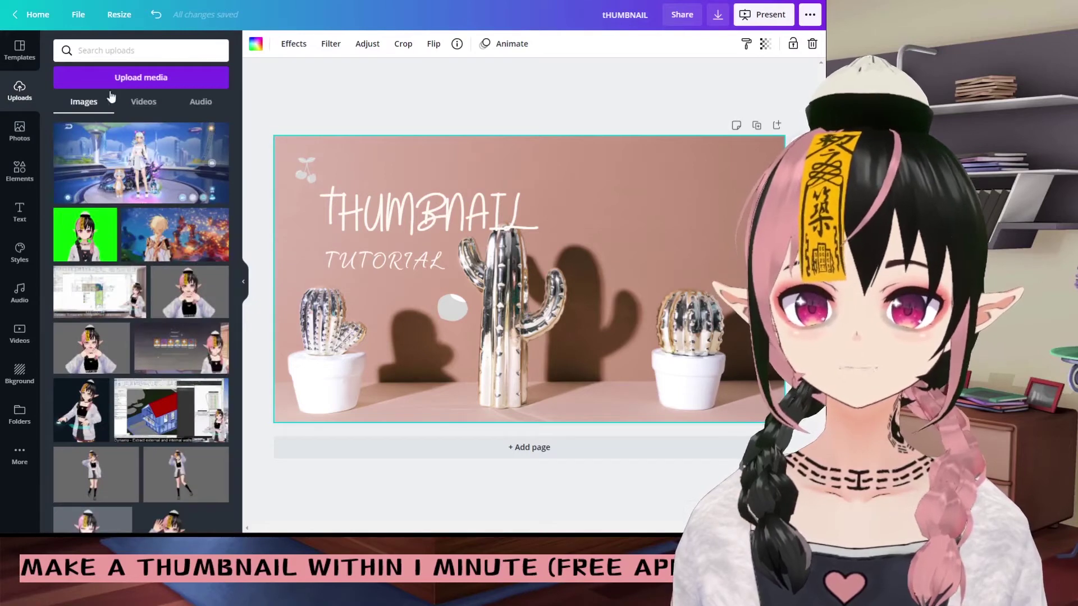
click(157, 81)
click(81, 132)
drag(84, 146, 588, 297)
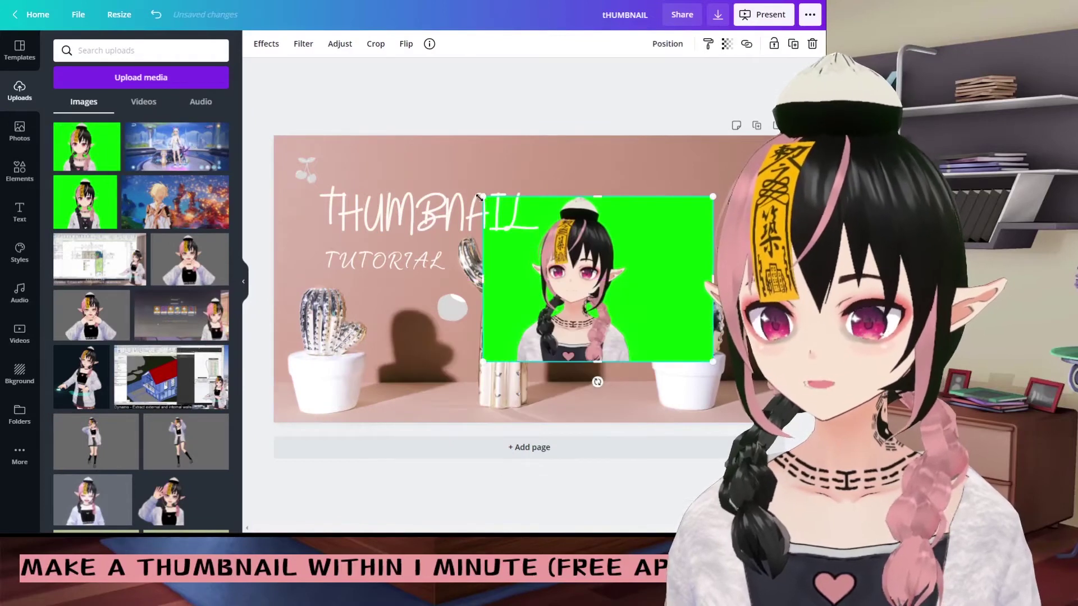
drag(457, 171, 392, 121)
drag(623, 224, 597, 225)
Strip the avatar's green screen with Background Remover, refine with Erase, and resize the cut-out.
click(266, 44)
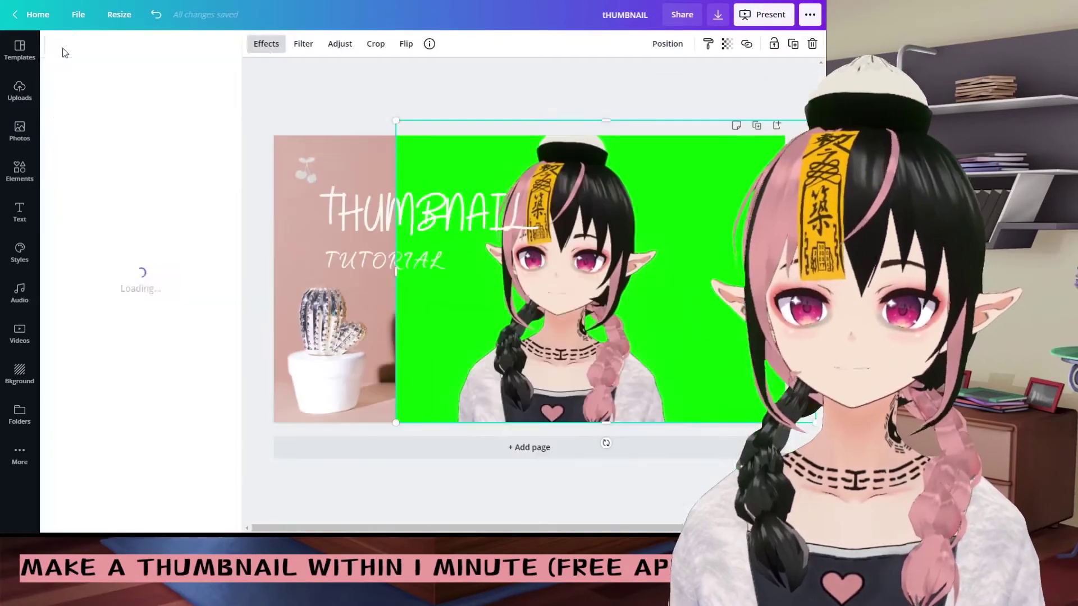
click(85, 96)
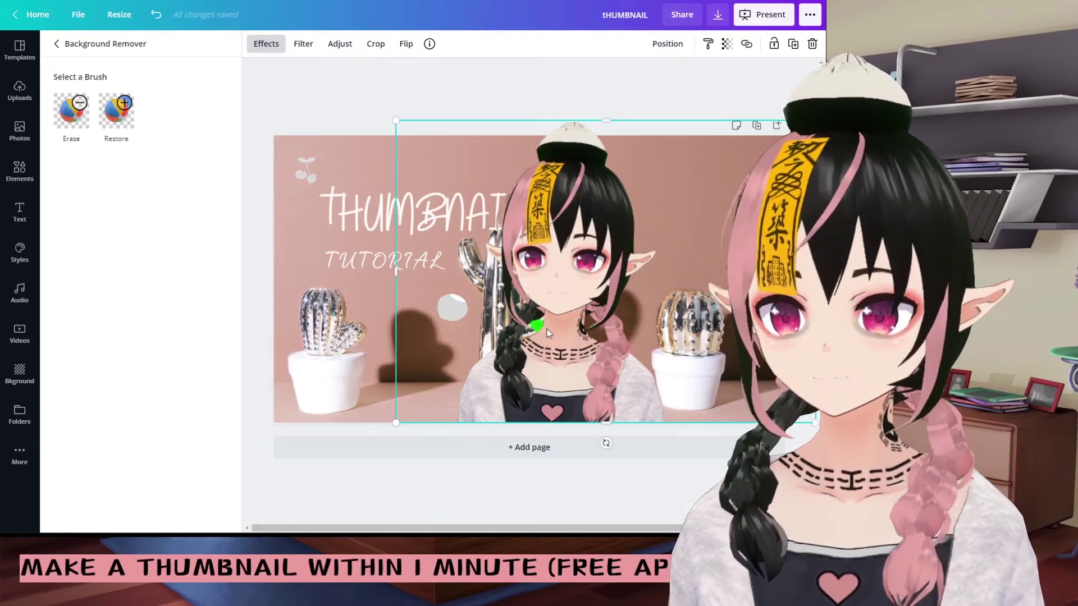
click(71, 122)
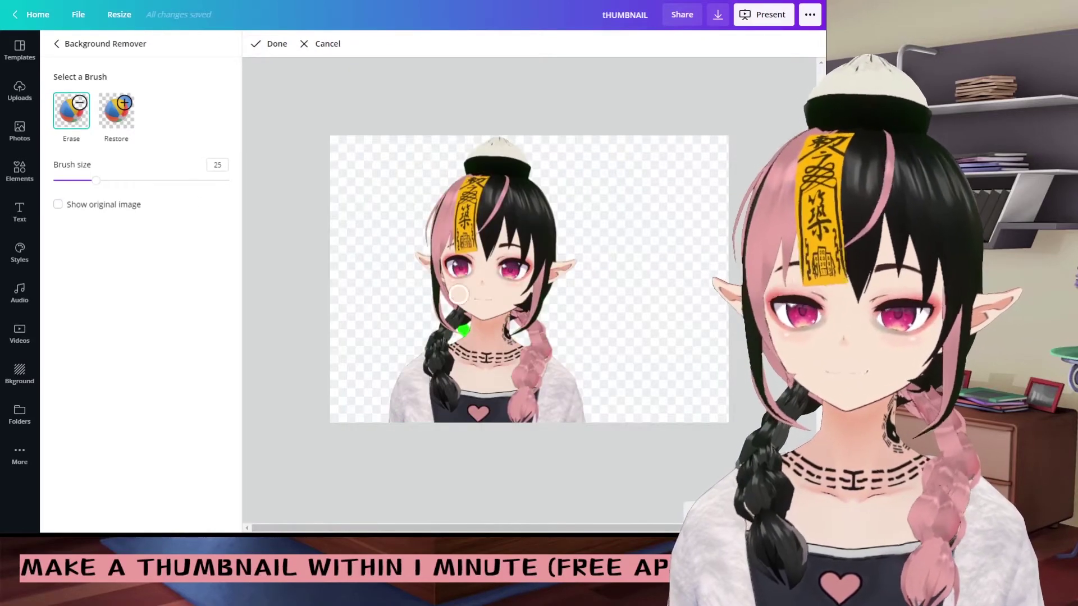
scroll(463, 330, up, 3)
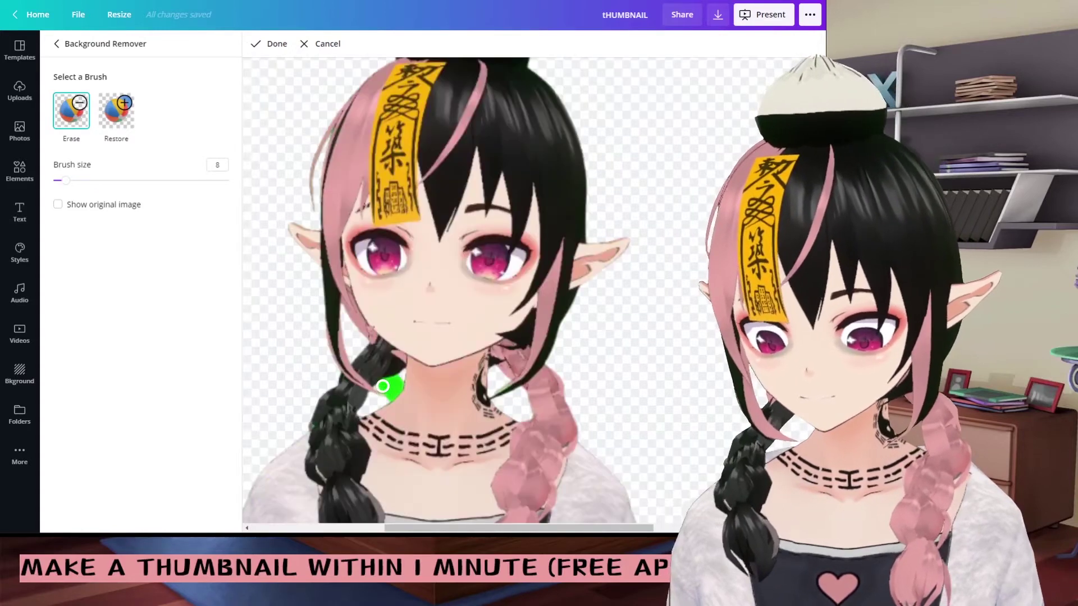
click(269, 43)
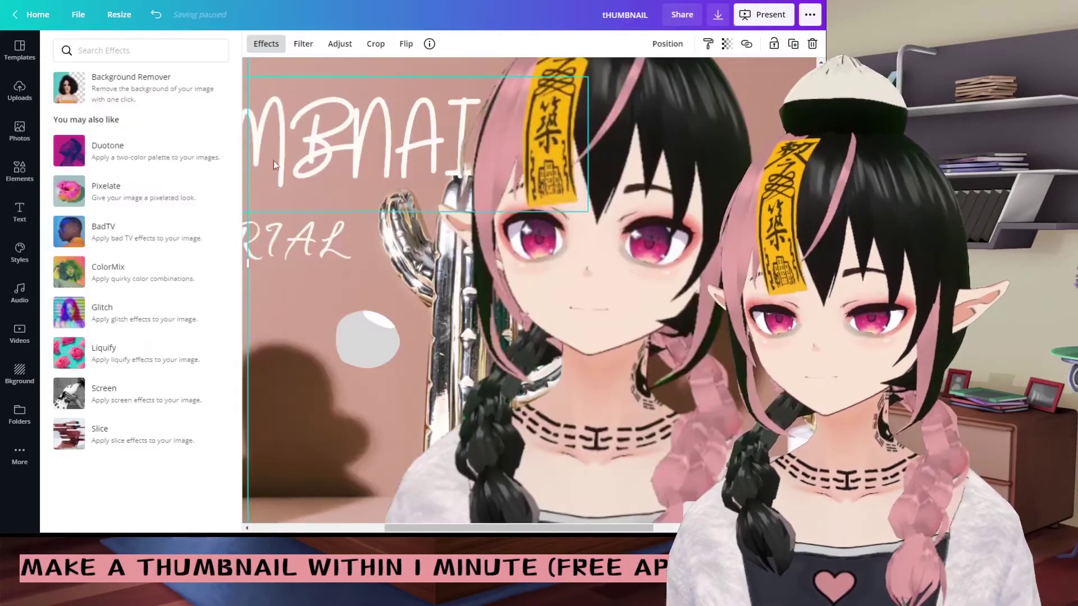
mouse_move(464, 135)
mouse_down()
mouse_move(464, 115)
mouse_move(475, 152)
mouse_up()
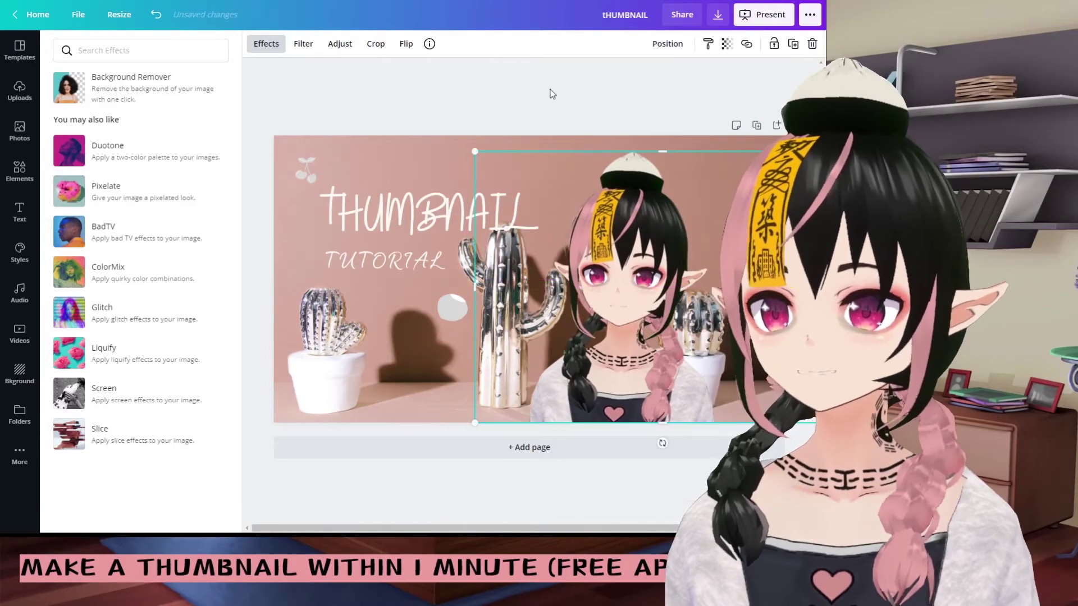
click(548, 91)
click(226, 156)
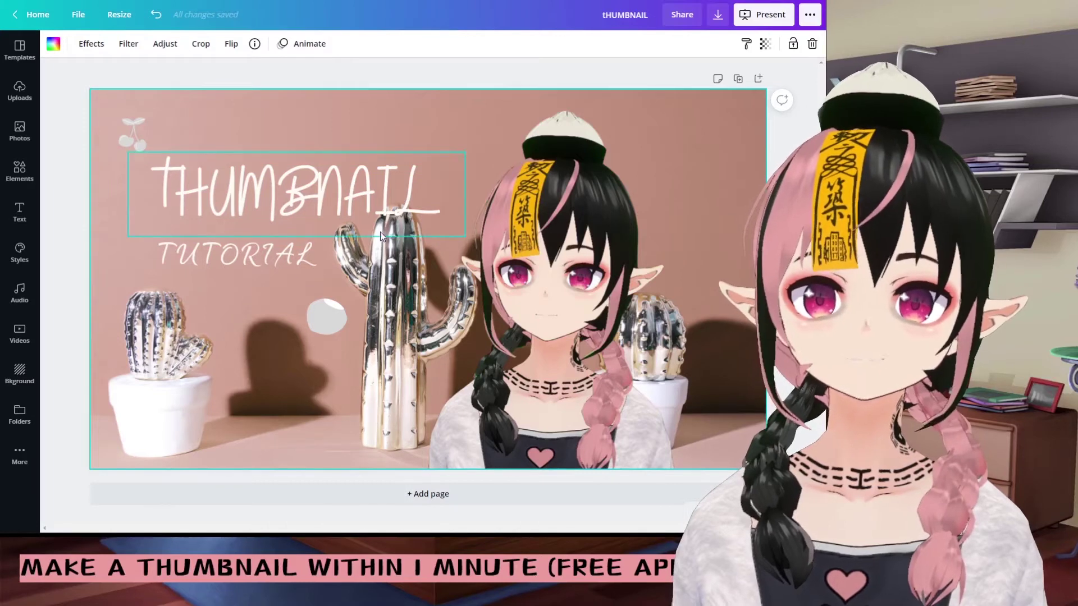
Fade the cactus background photo to transparency 35 and collapse the templates panel.
click(765, 45)
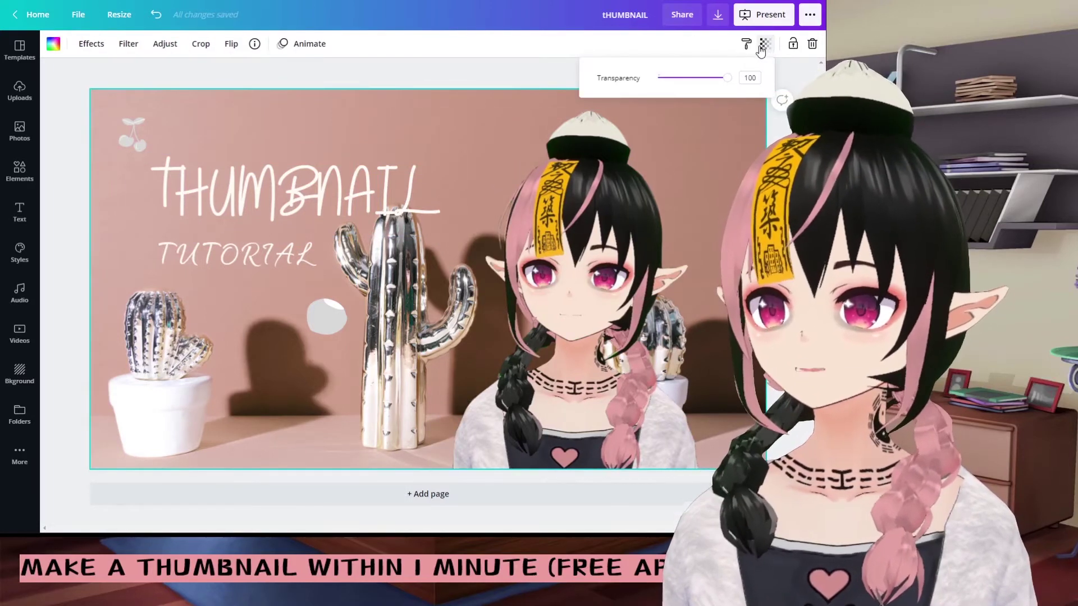
drag(726, 83, 683, 89)
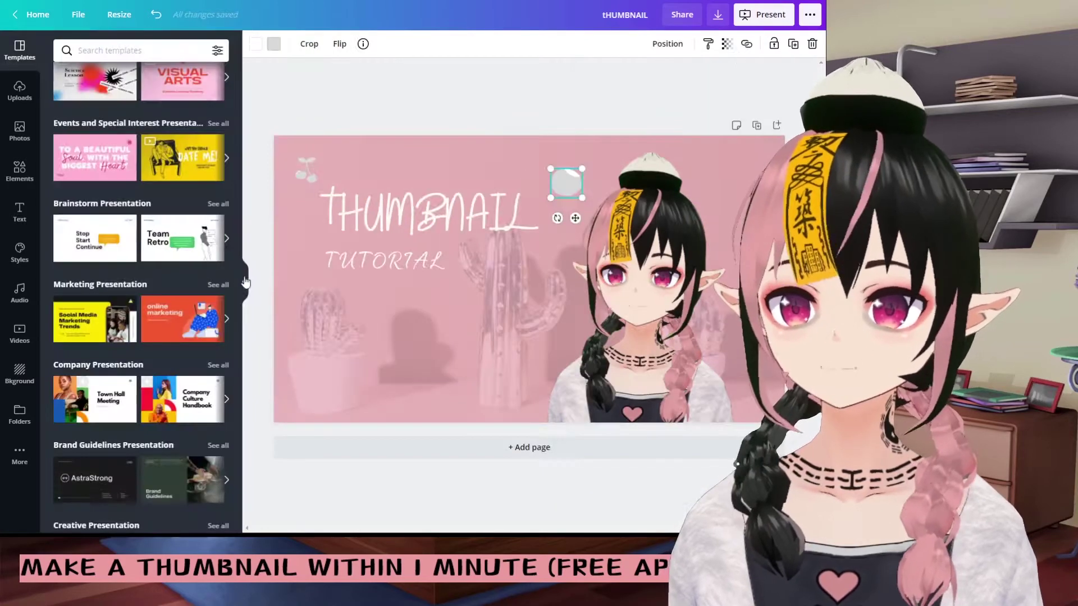
click(242, 277)
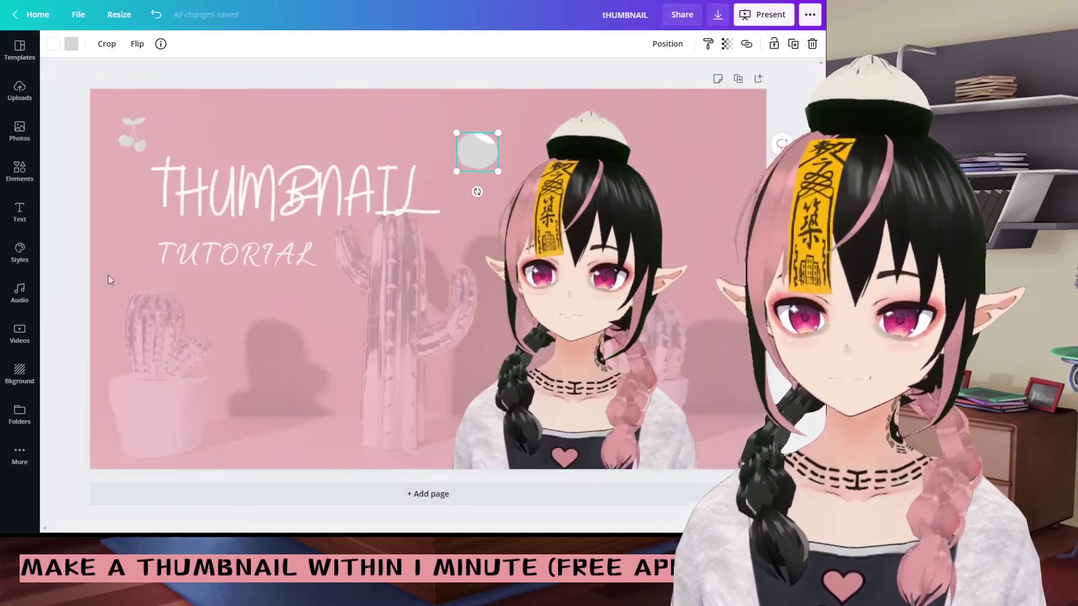
Add the Stop Start Continue template's voting-sticker page as a new page.
click(20, 50)
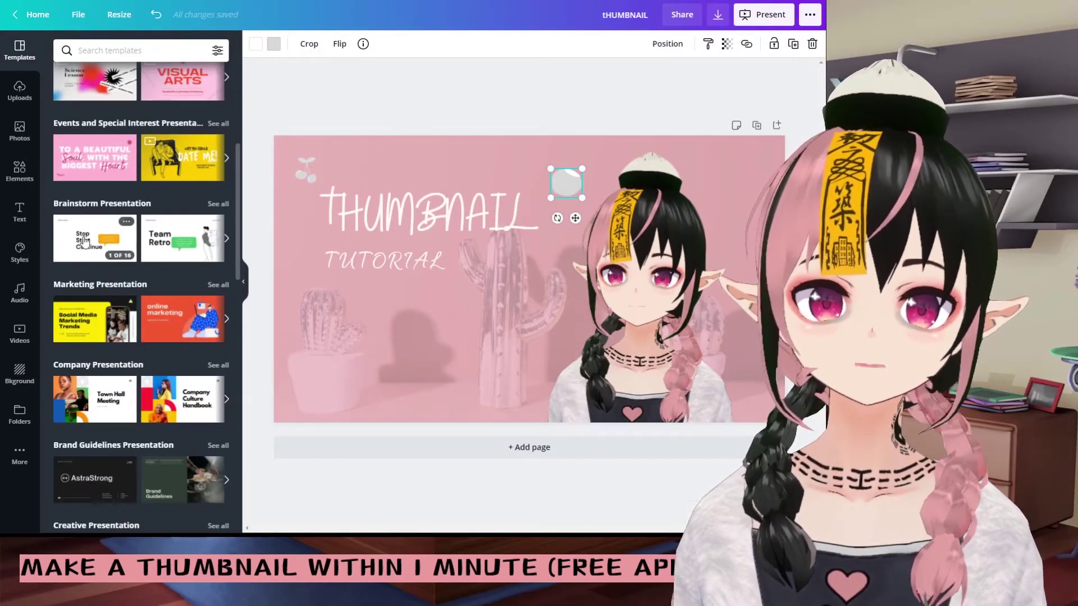
click(84, 242)
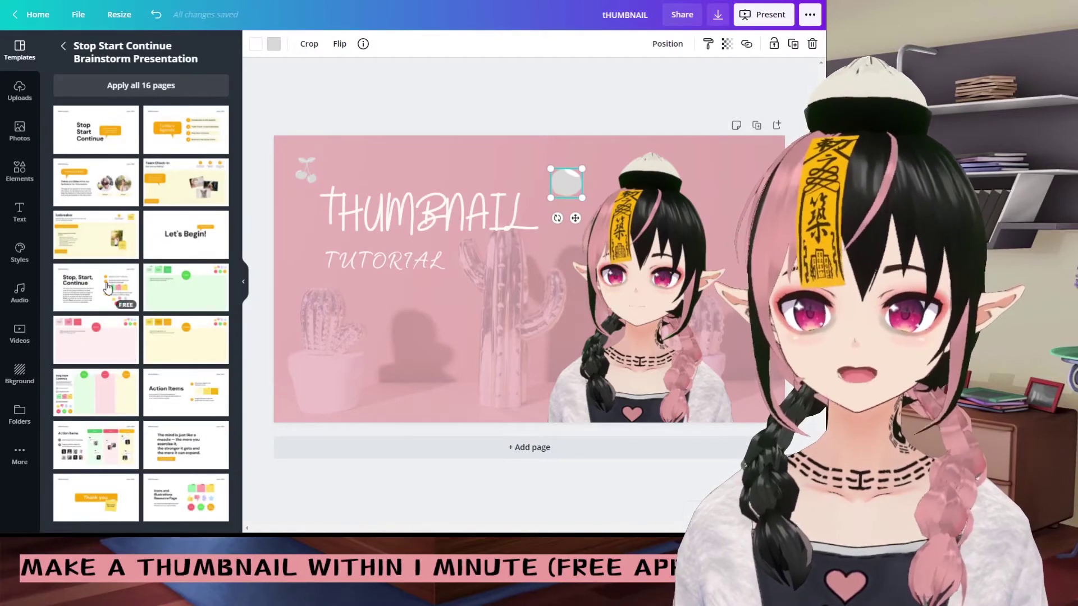
key(ctrl+z)
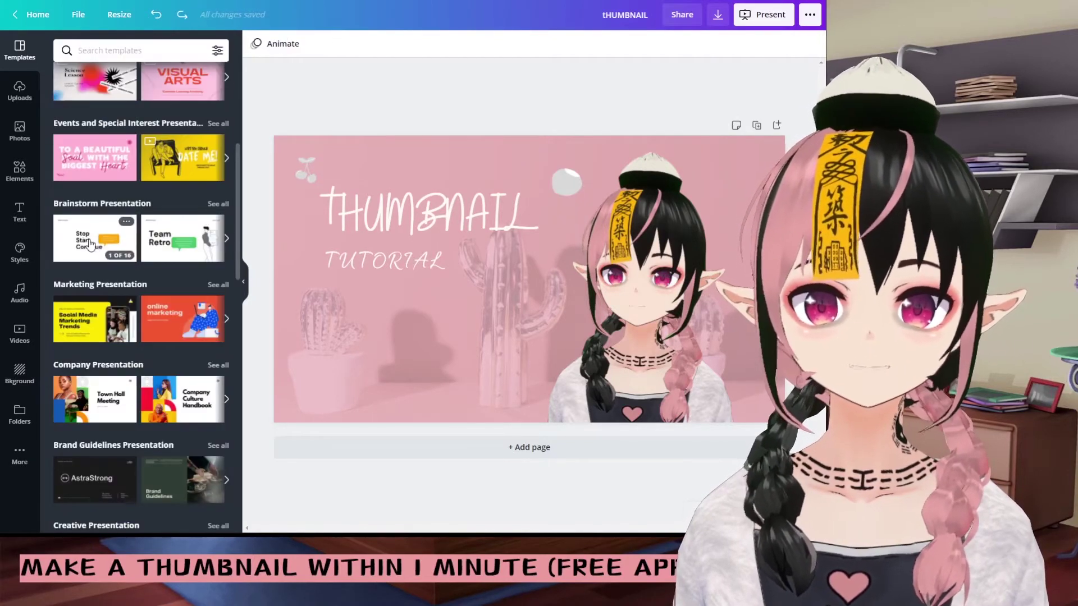
click(90, 243)
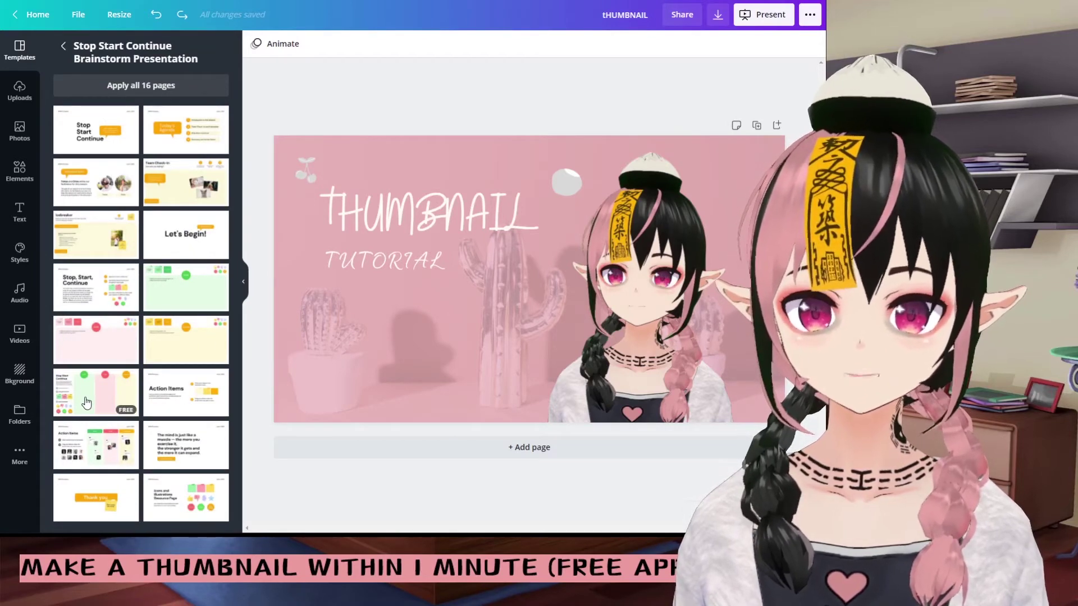
click(116, 347)
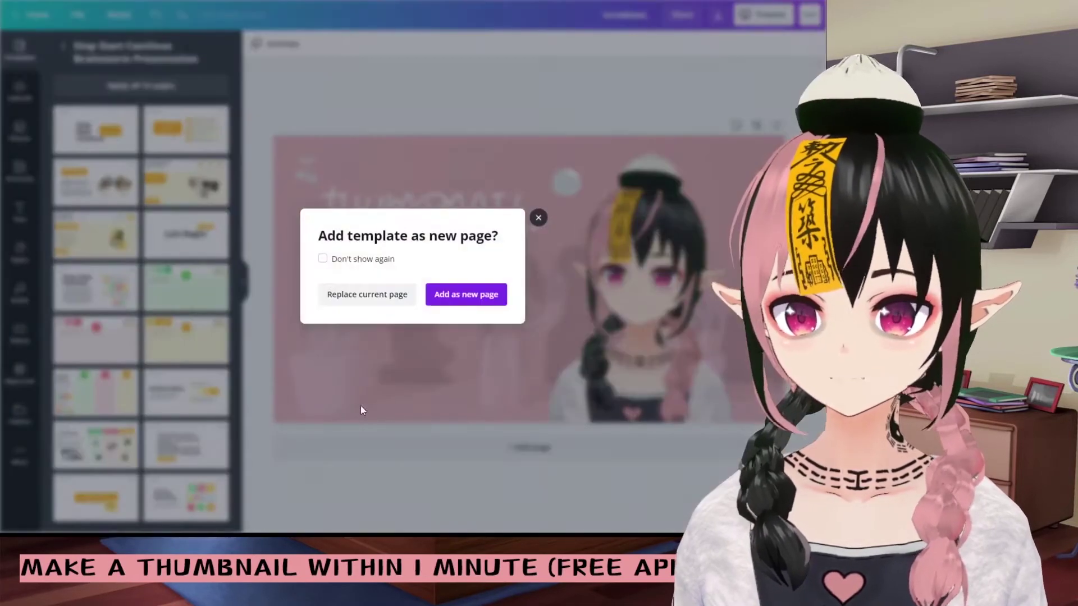
click(452, 297)
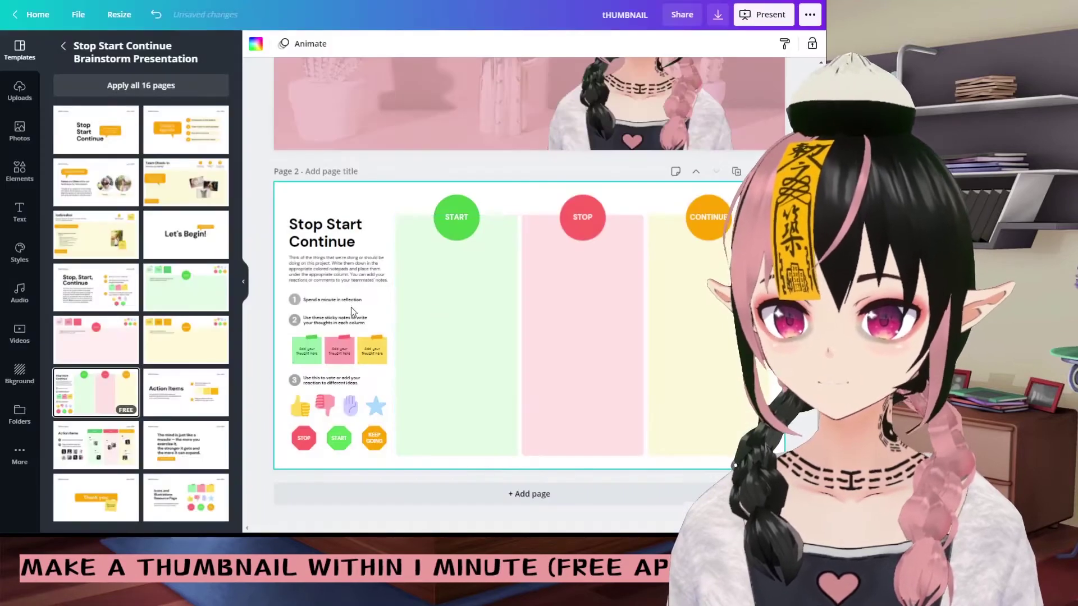
scroll(315, 393, up, 1)
Move the thumbs-up and enlarged blue star onto page 1, then delete the extra page.
drag(299, 461, 400, 191)
drag(375, 461, 467, 135)
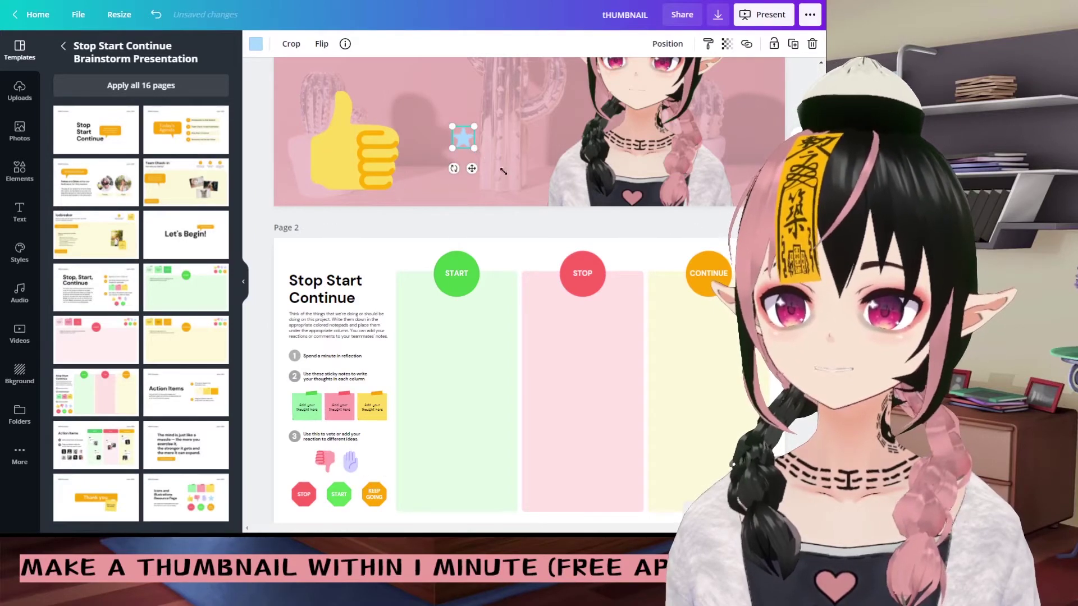
drag(507, 175, 505, 193)
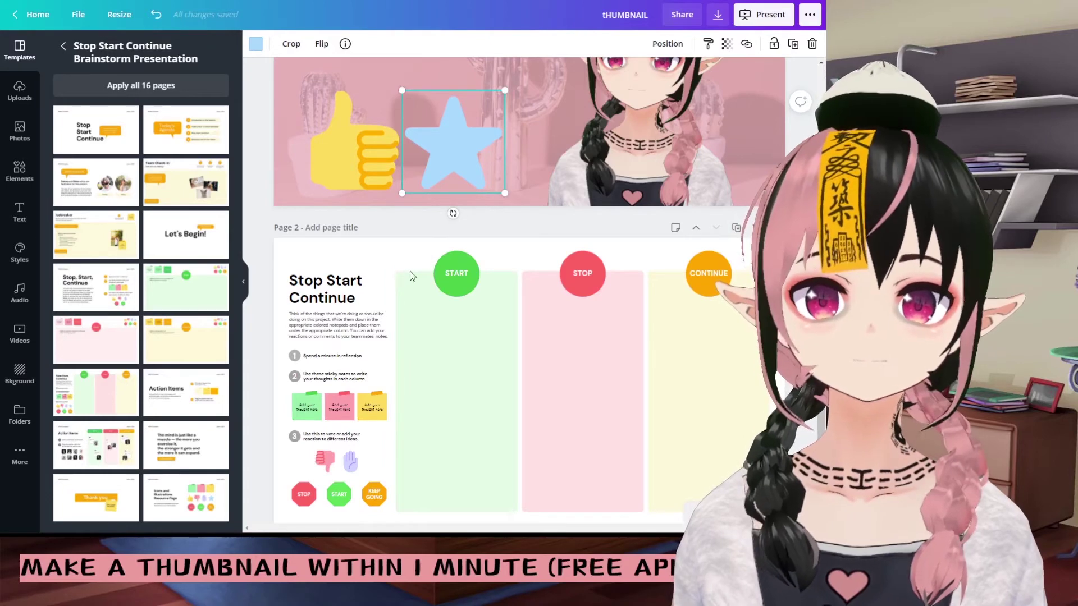
scroll(253, 315, up, 2)
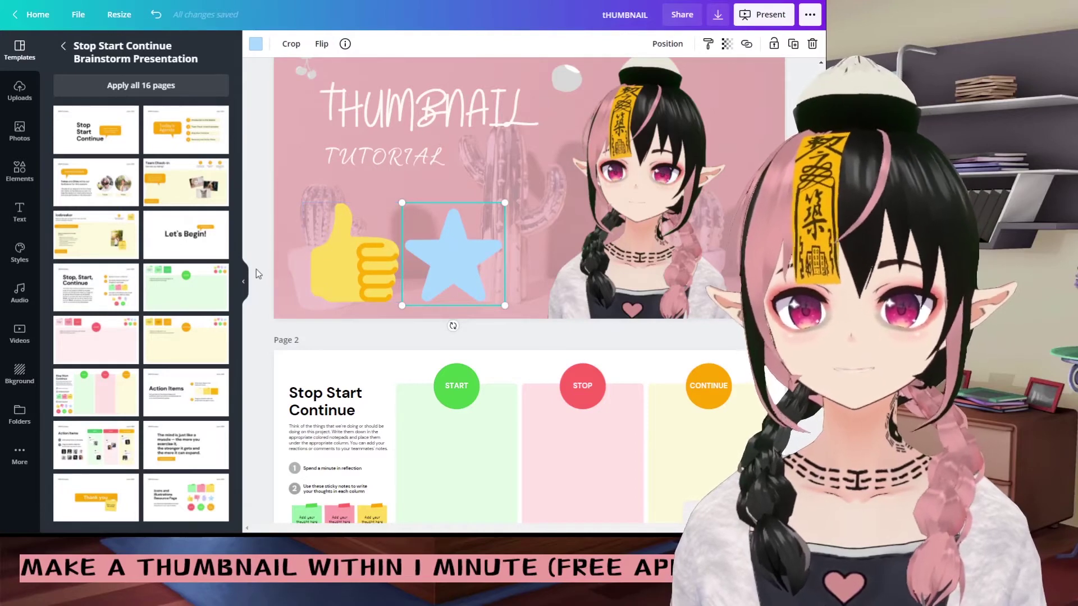
click(496, 359)
key(Delete)
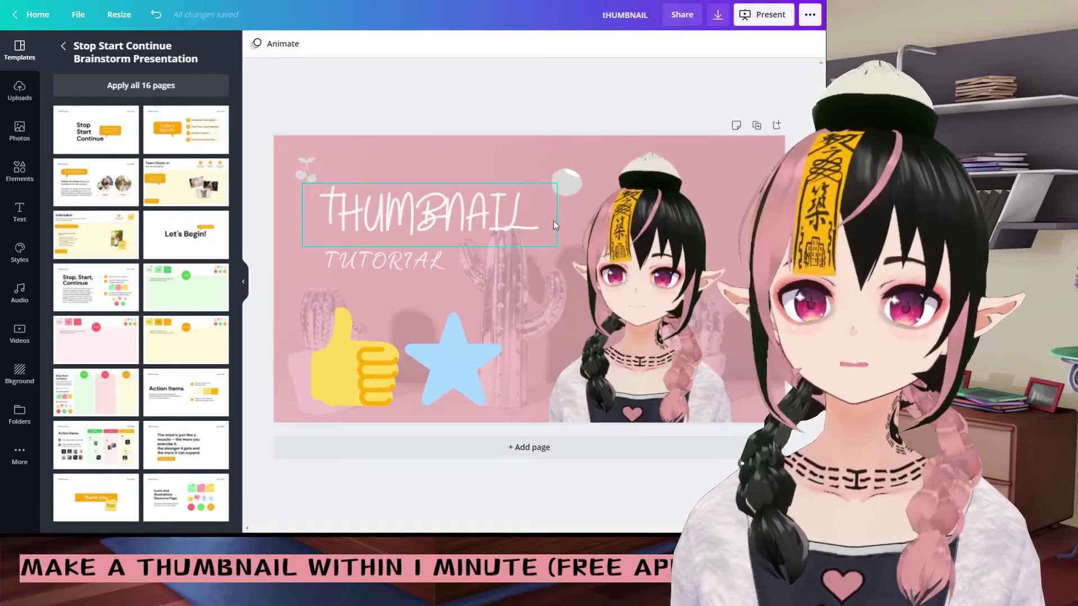
Download the thumbnail as a 1920 × 1080 PNG, tHUMBNAIL (2).png, and go Home.
click(718, 14)
click(659, 101)
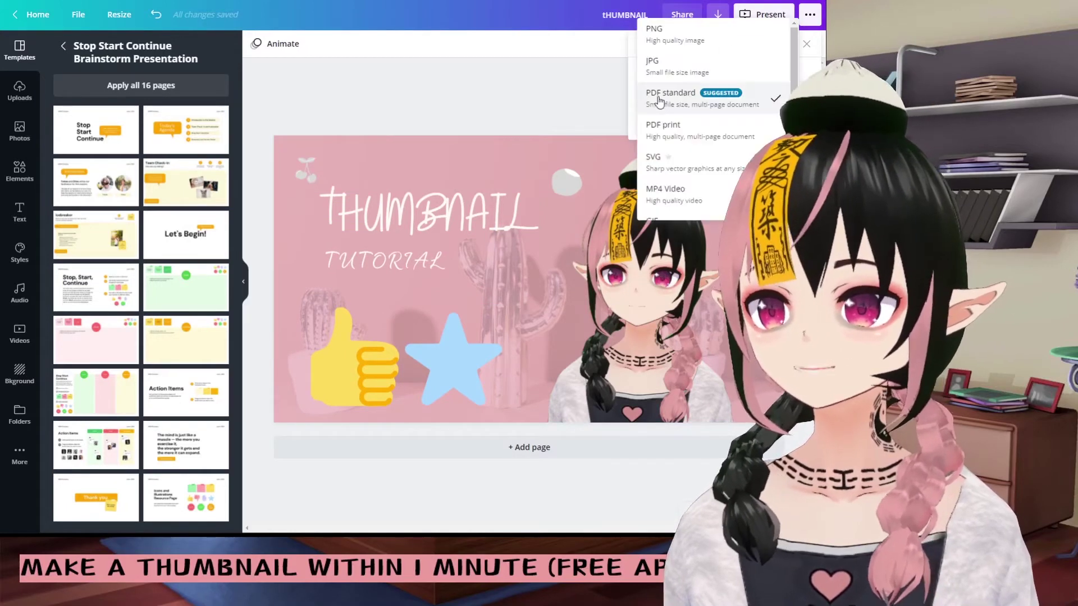
click(663, 39)
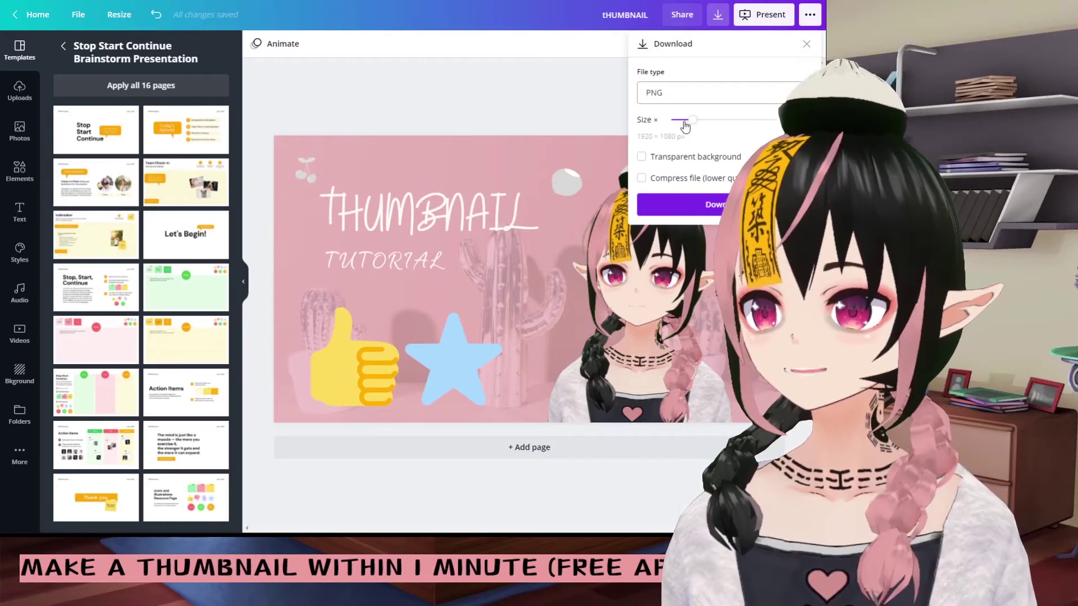
drag(671, 123, 692, 120)
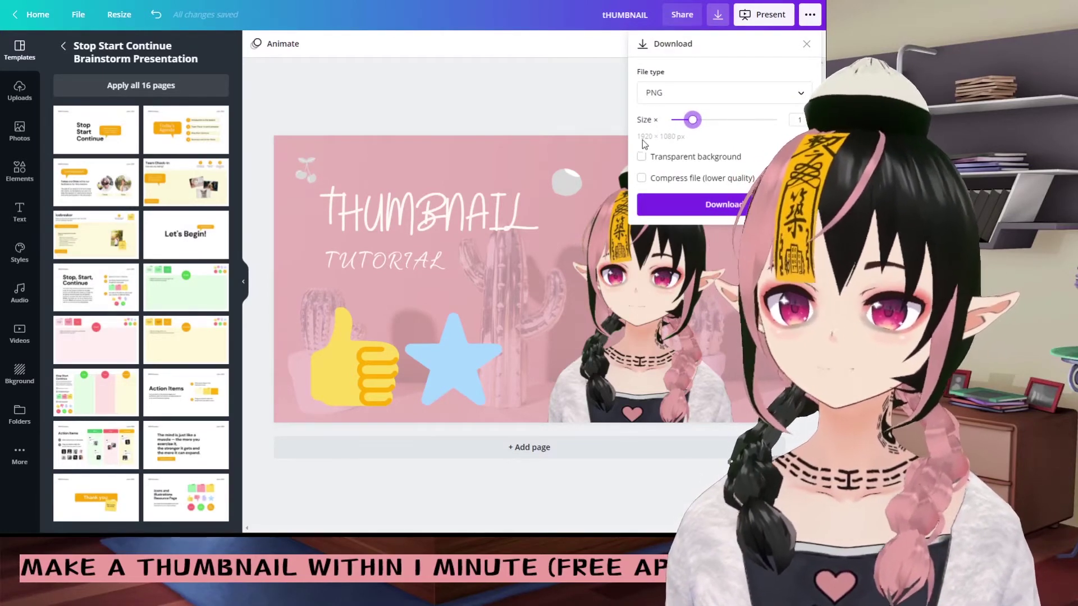
click(668, 207)
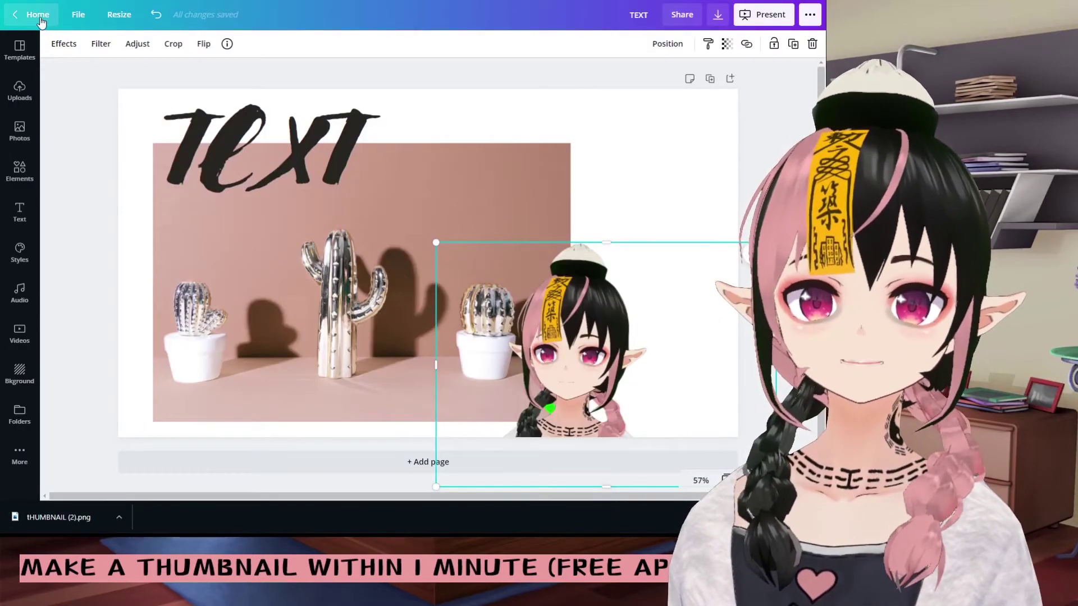
click(38, 15)
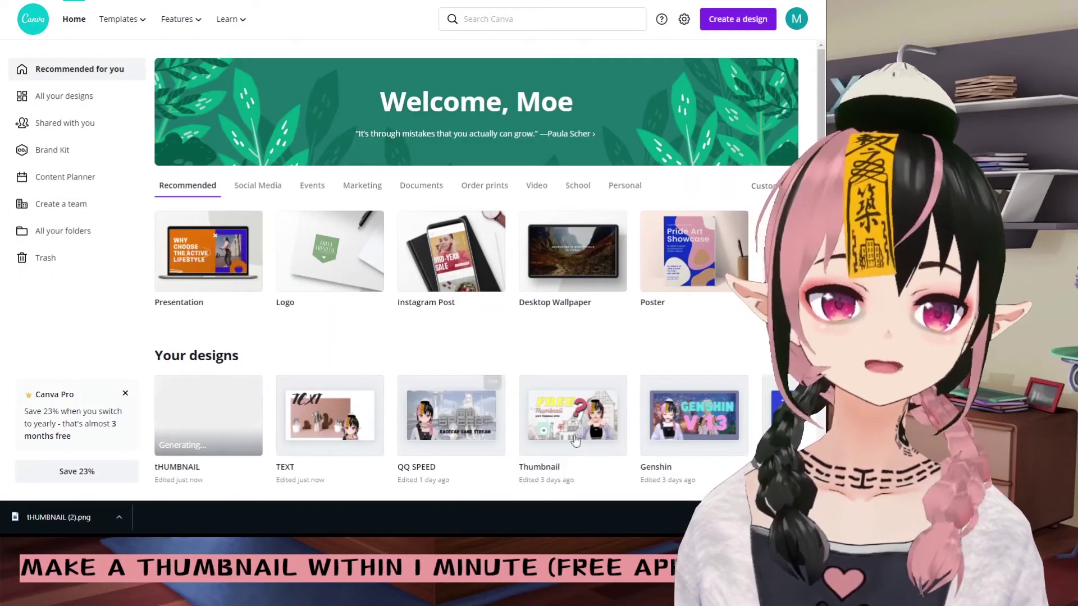
Open the Copy of Start design, retype its title as STREAM, and return home.
click(797, 429)
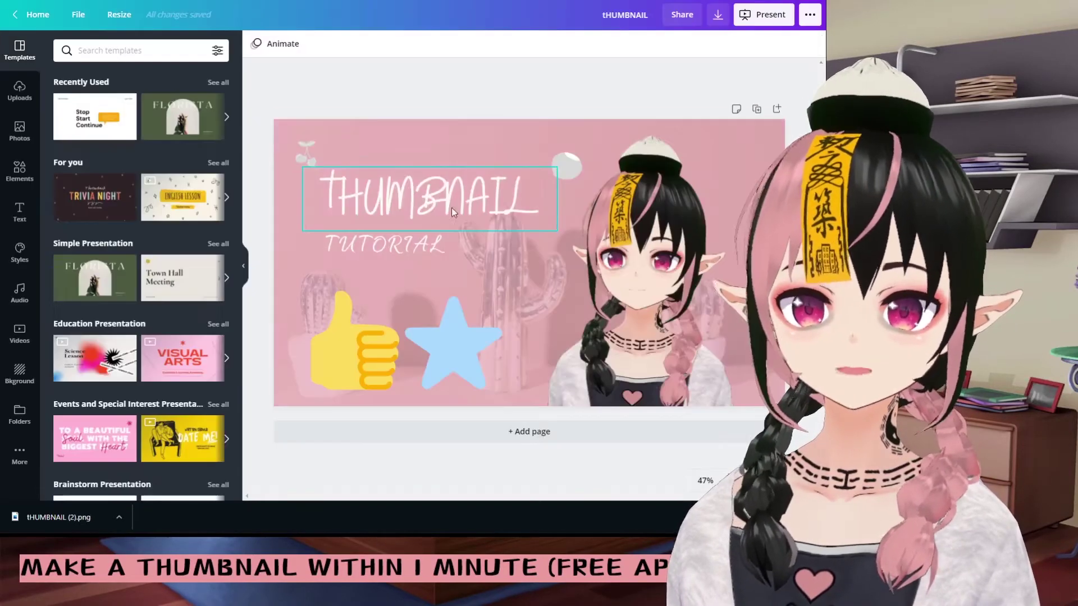
double_click(427, 197)
text(STREAM)
click(718, 14)
click(68, 46)
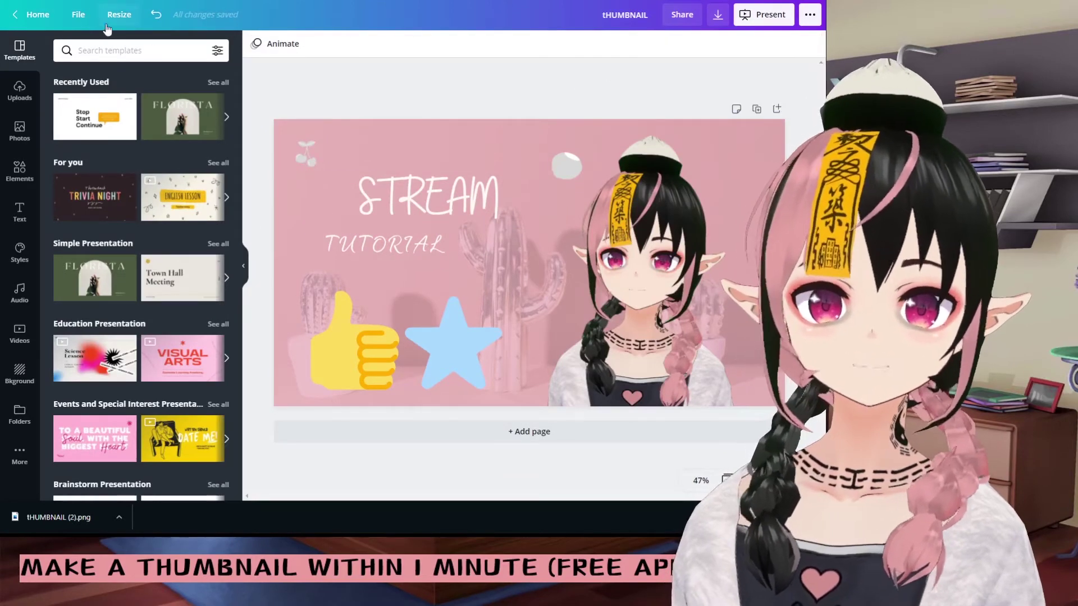
click(38, 15)
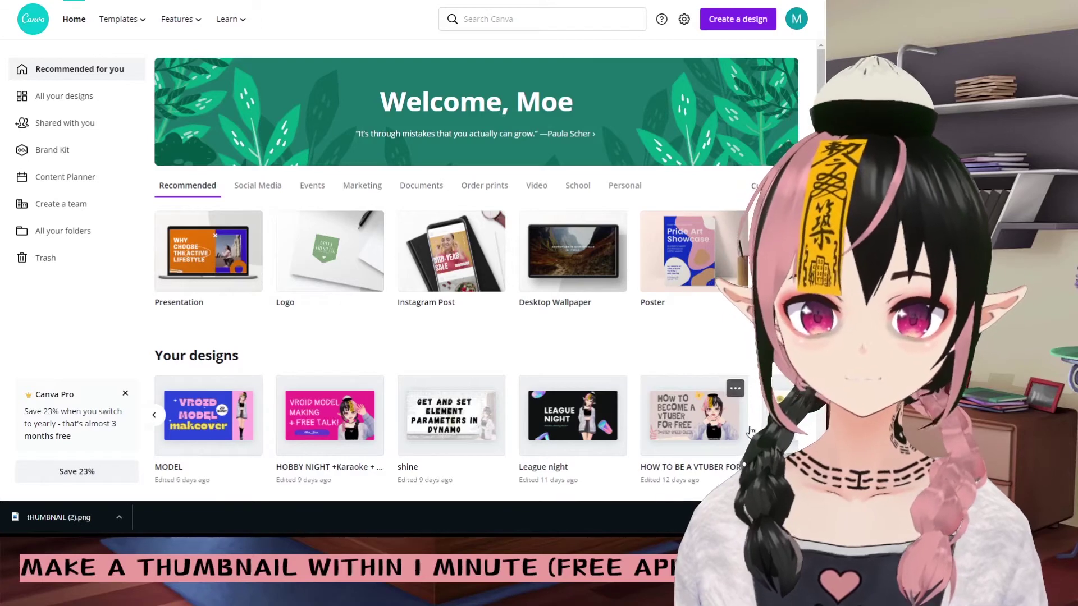
Scroll and page through the recent designs on the home page.
click(799, 417)
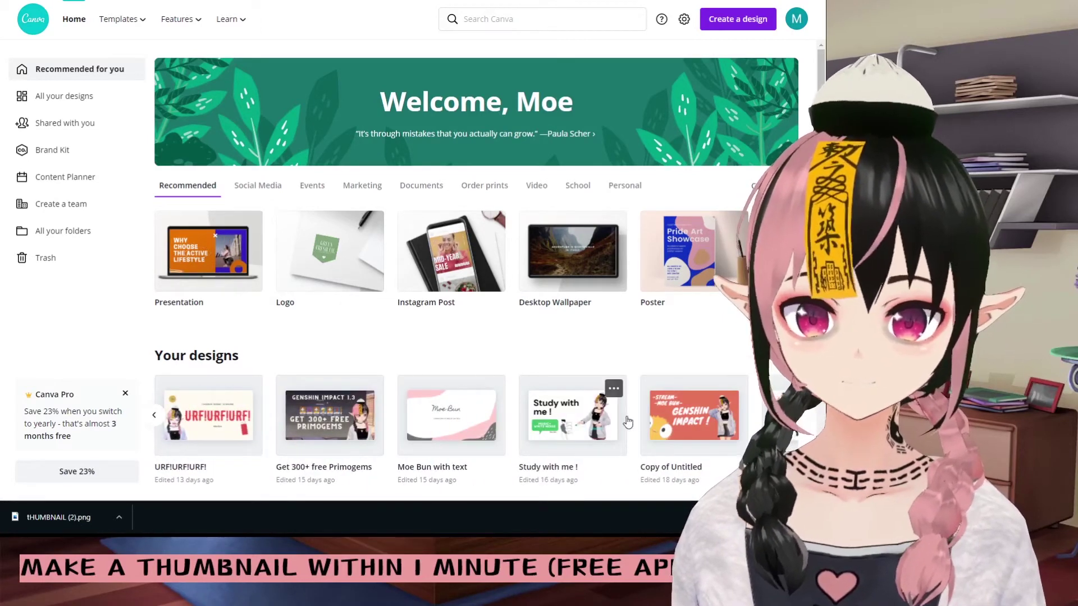
scroll(243, 287, down, 3)
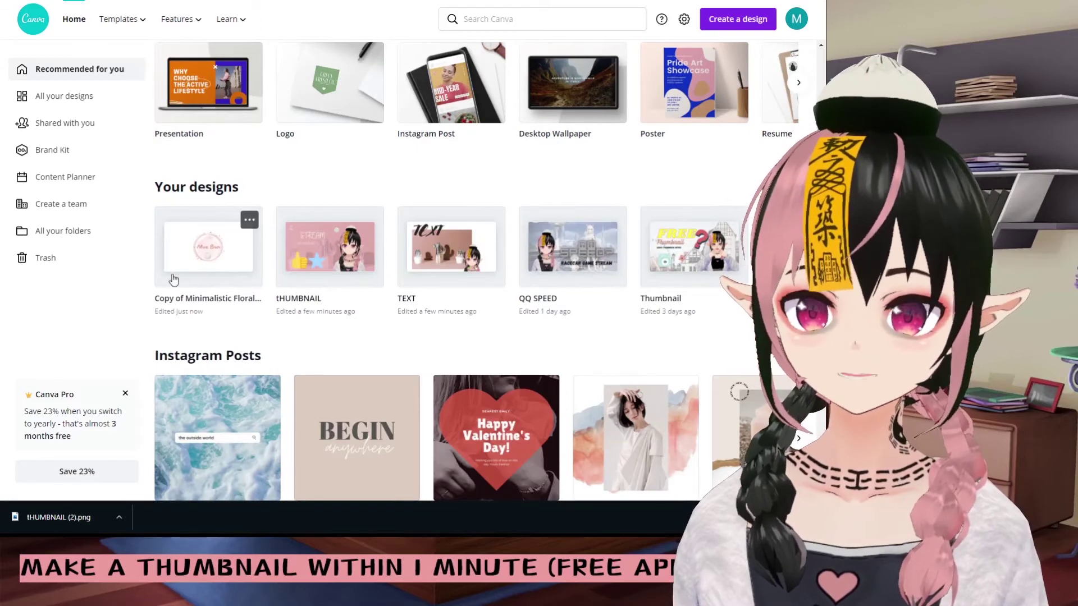
click(799, 247)
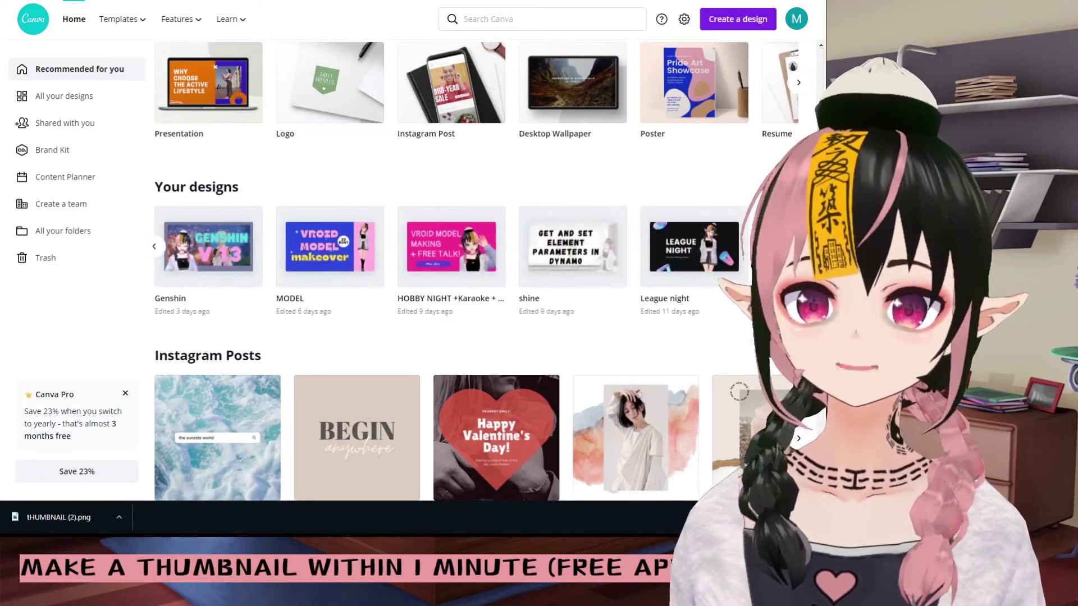
click(799, 247)
click(799, 247)
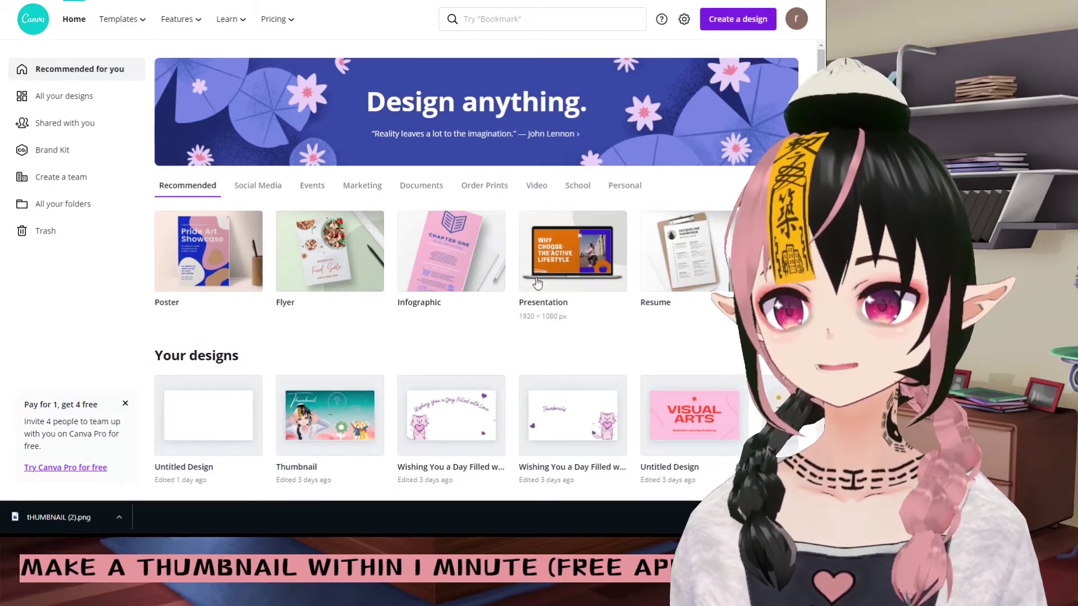
Start a new blank 16:9 Presentation design.
click(559, 314)
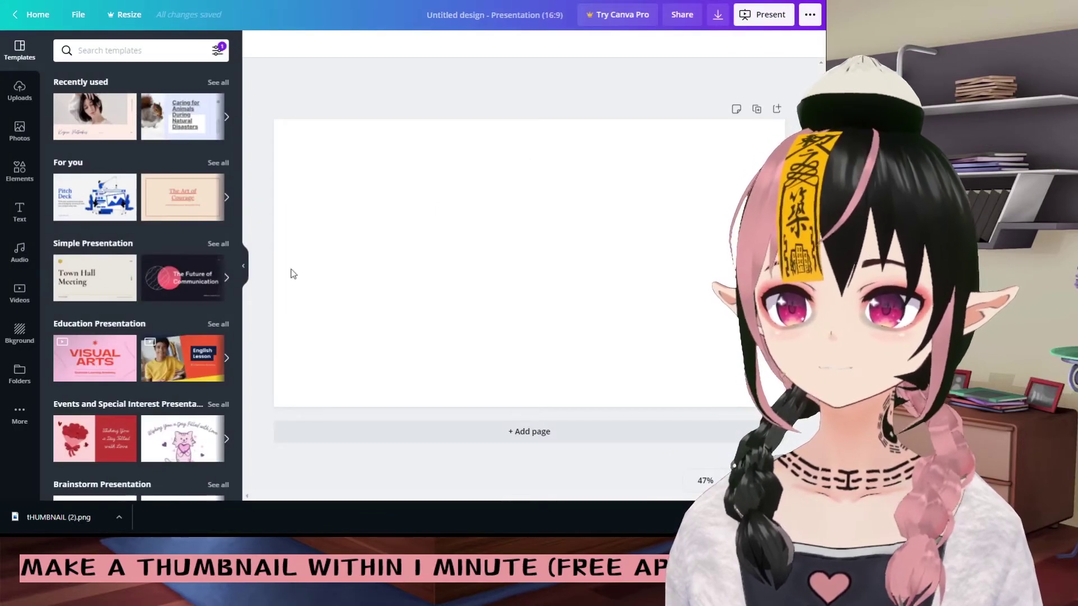
scroll(163, 277, down, 3)
click(19, 212)
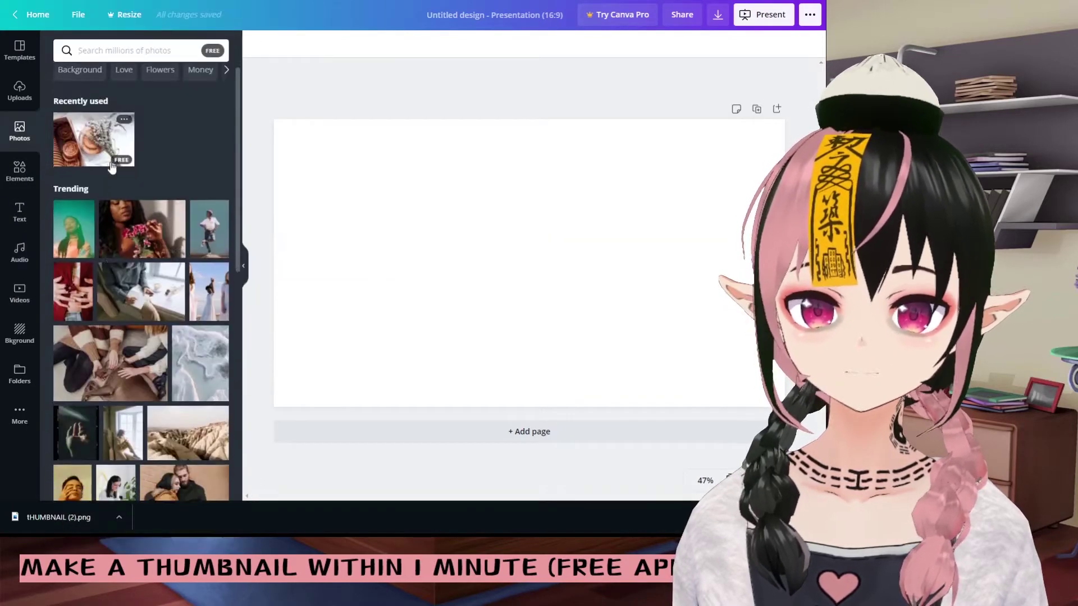
Scroll through the free stock photos looking for a background.
scroll(118, 180, down, 5)
scroll(118, 187, up, 5)
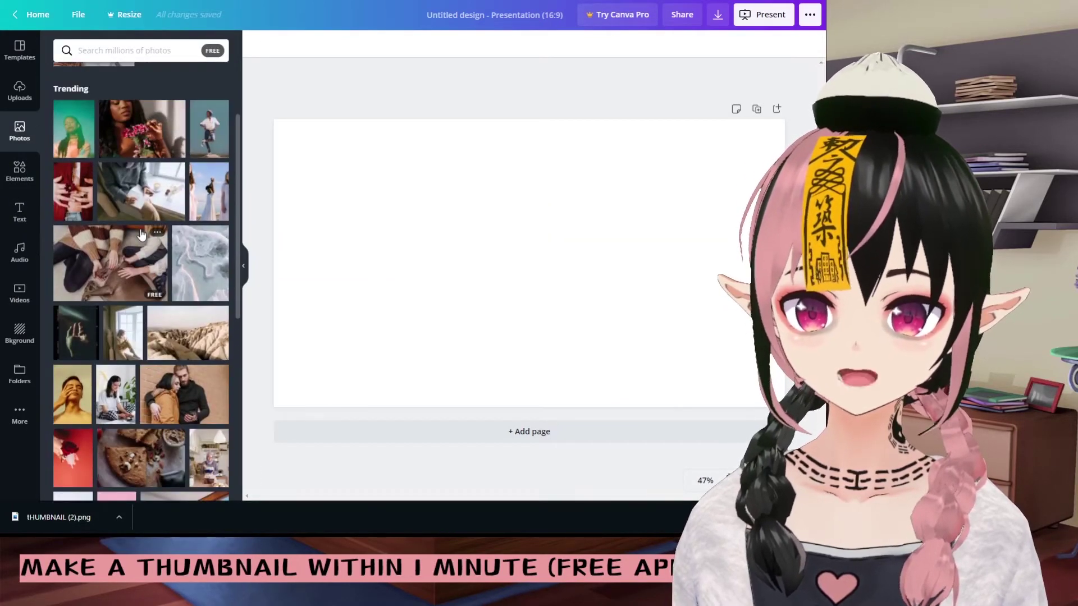
scroll(128, 256, down, 10)
scroll(126, 264, down, 10)
scroll(119, 290, down, 6)
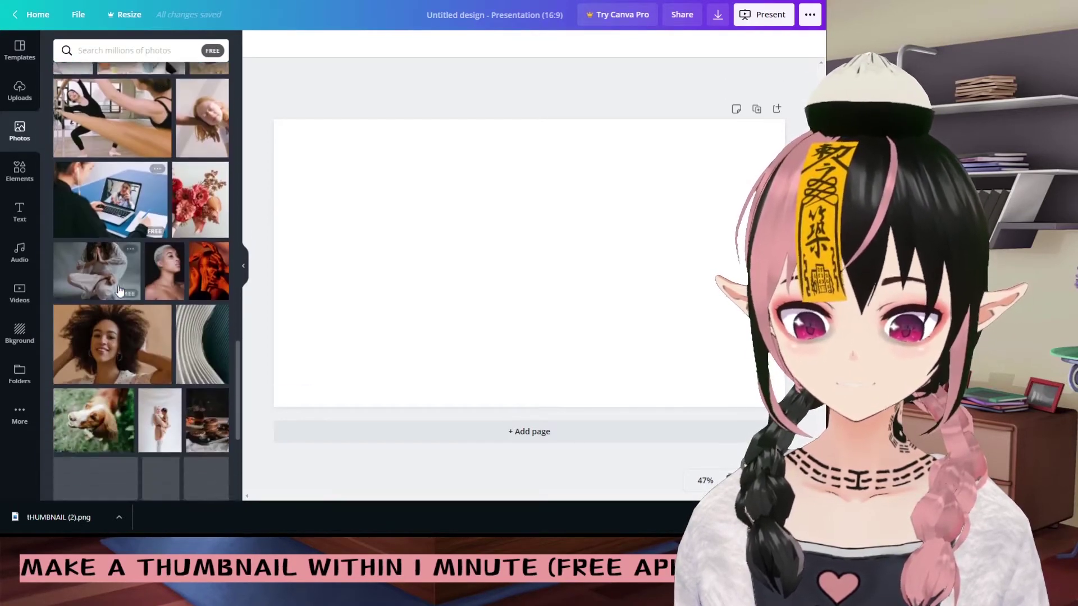
scroll(118, 286, down, 10)
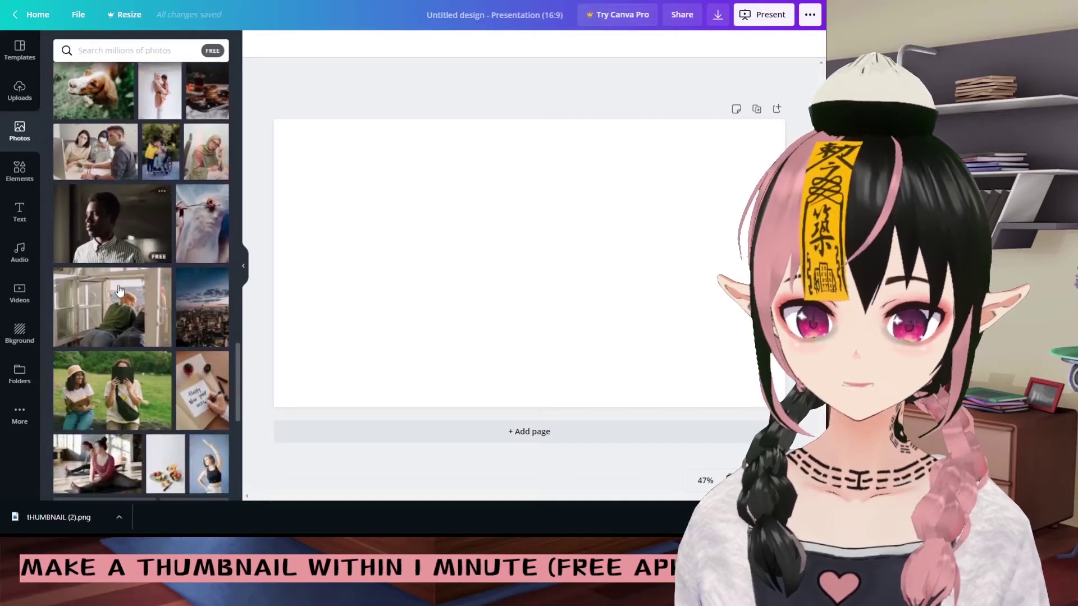
scroll(112, 281, down, 5)
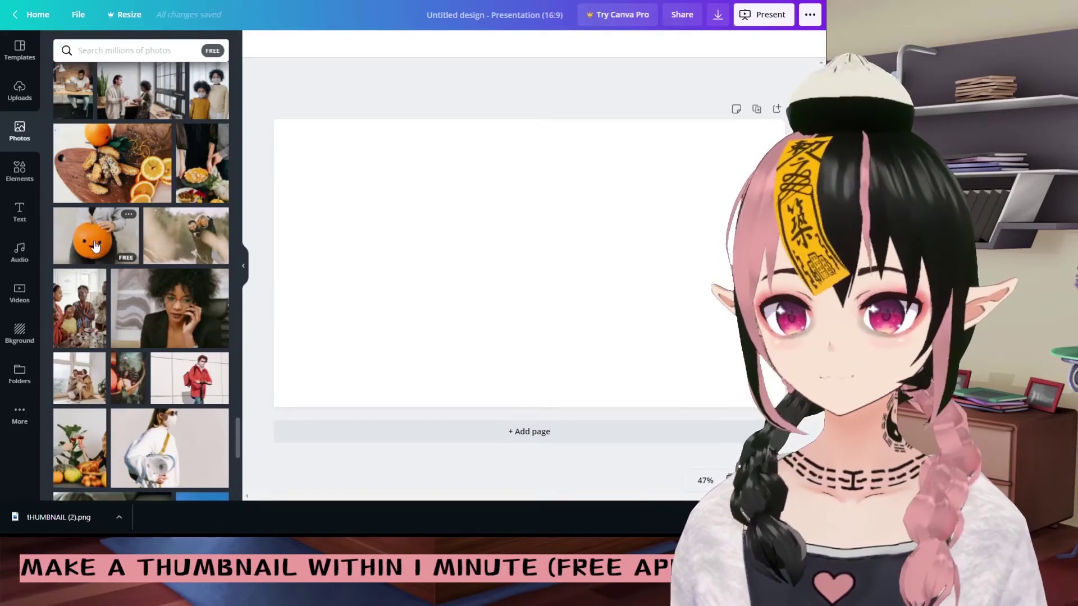
Fill the page with the smiling pumpkin photo faded to transparency 39.
click(95, 246)
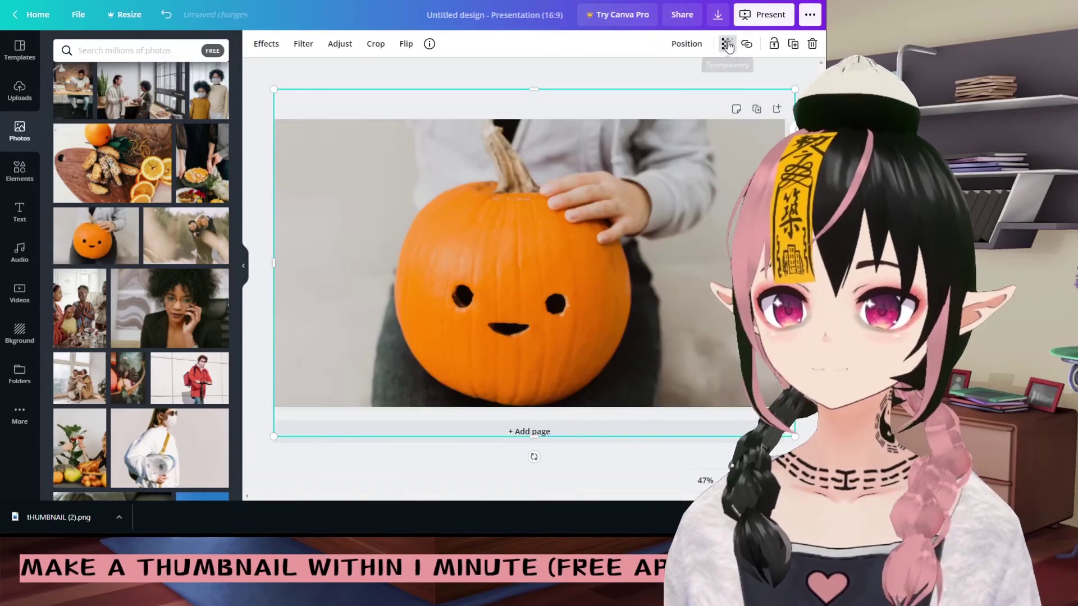
click(728, 46)
drag(687, 79, 648, 84)
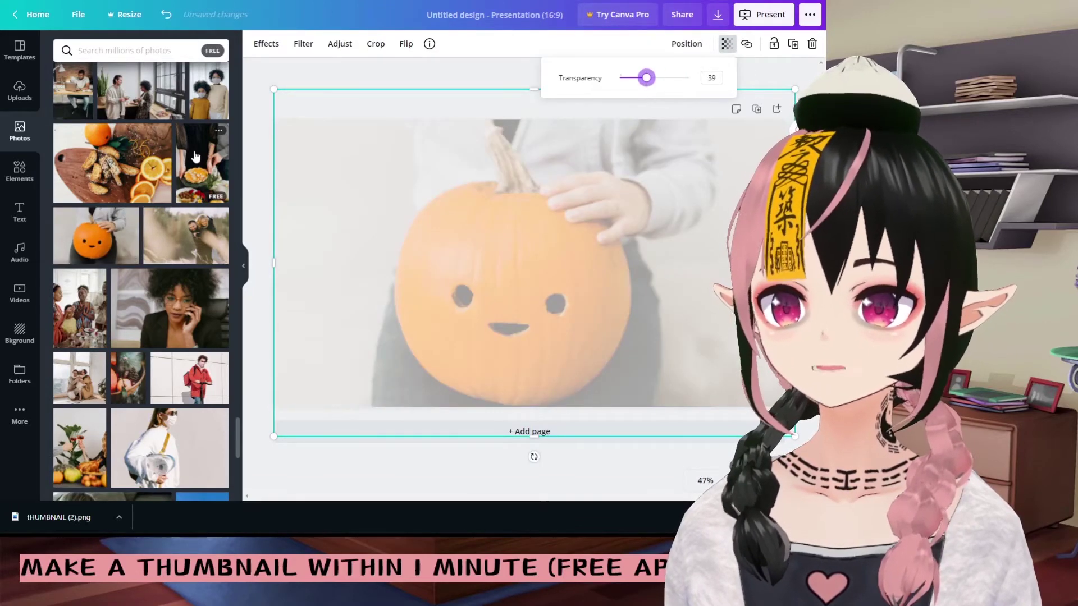
key(Escape)
Add a heading text box reading THUMBNAIL.
click(21, 211)
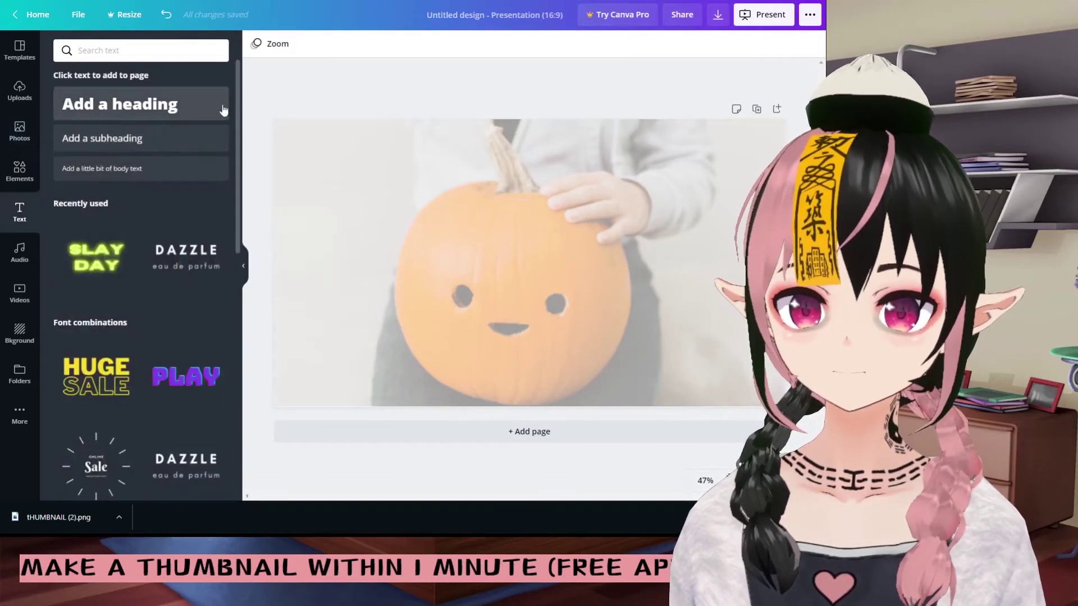
click(119, 105)
text(tHU)
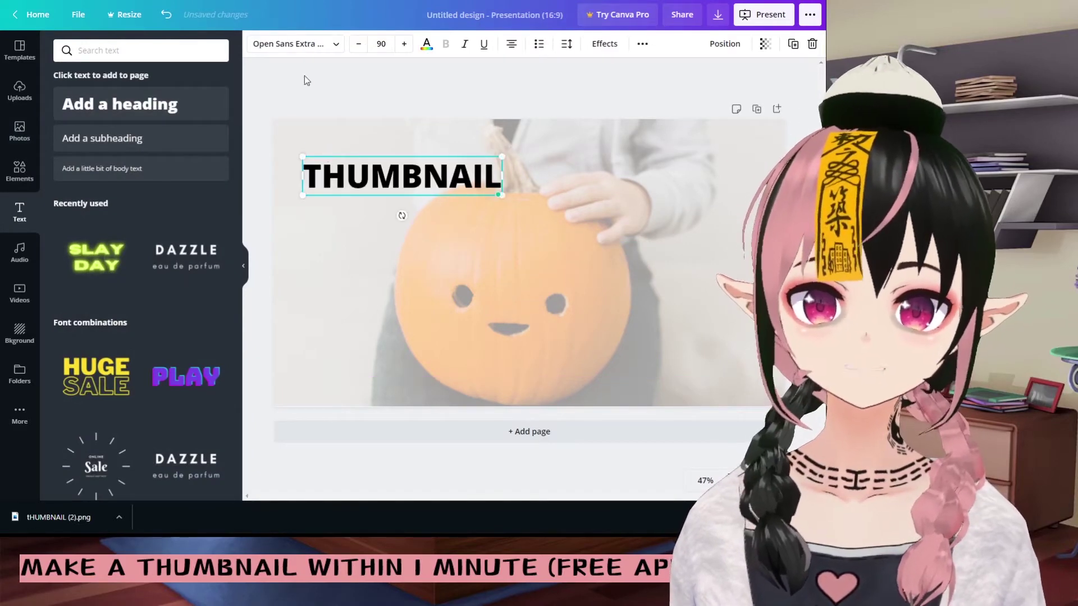
Set the title in the free Moontime script font and enlarge it to size 169.
click(295, 44)
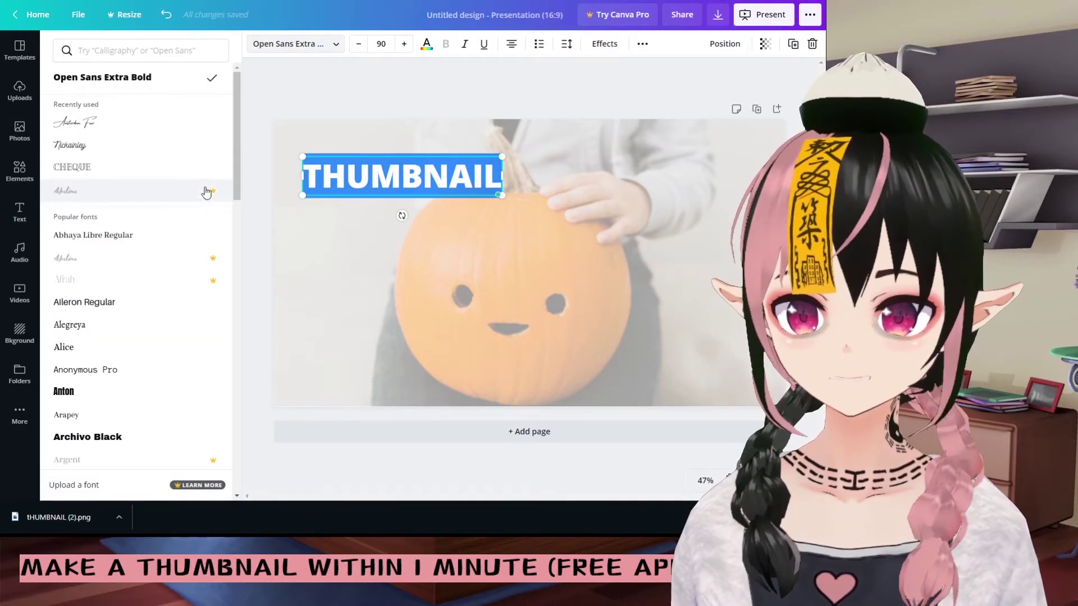
click(199, 193)
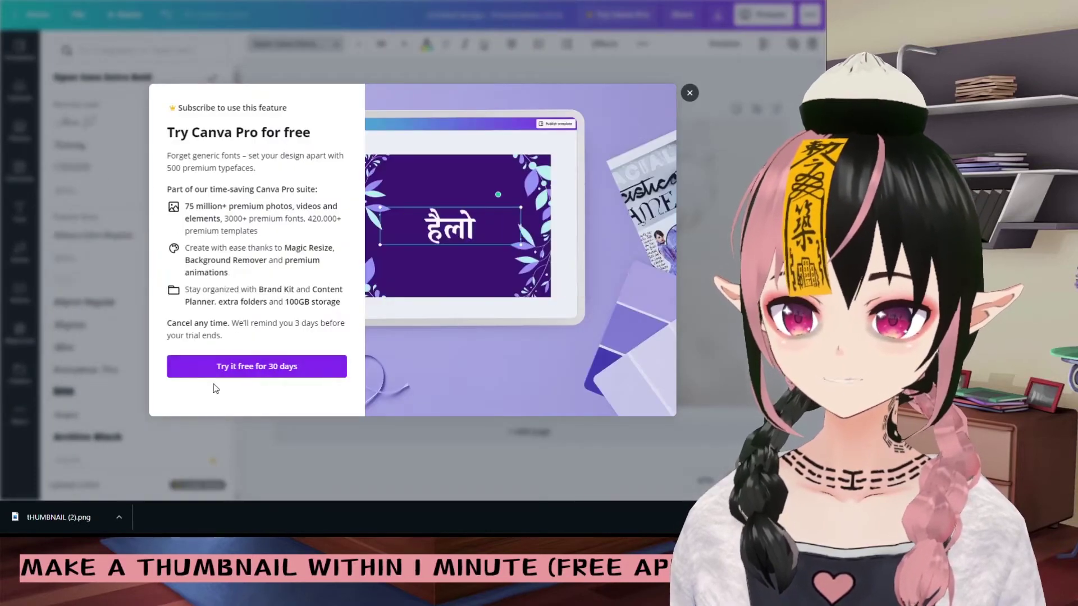
click(689, 93)
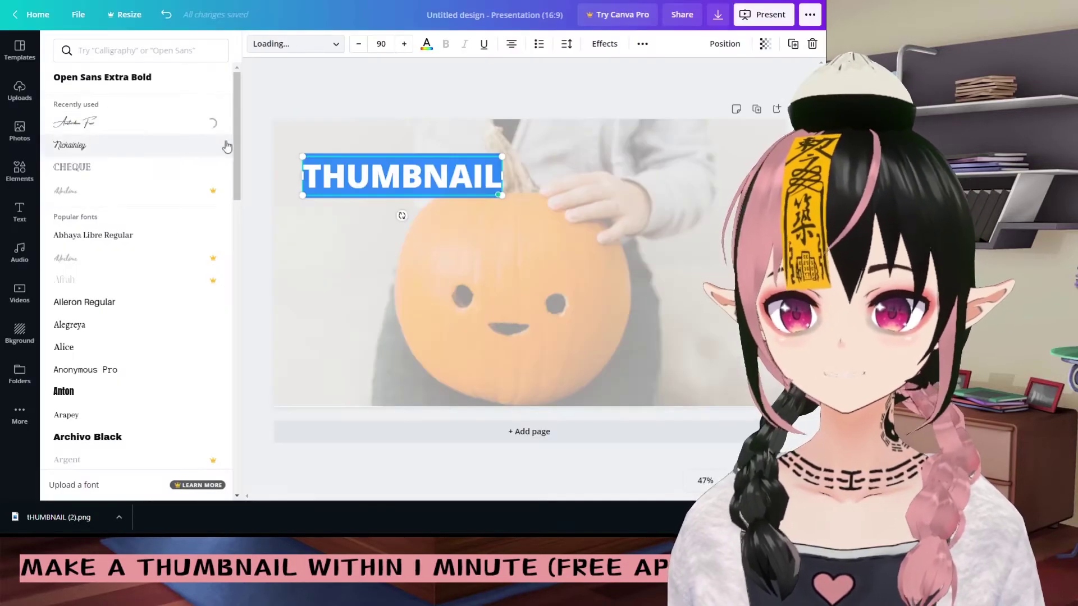
scroll(132, 289, down, 10)
click(132, 320)
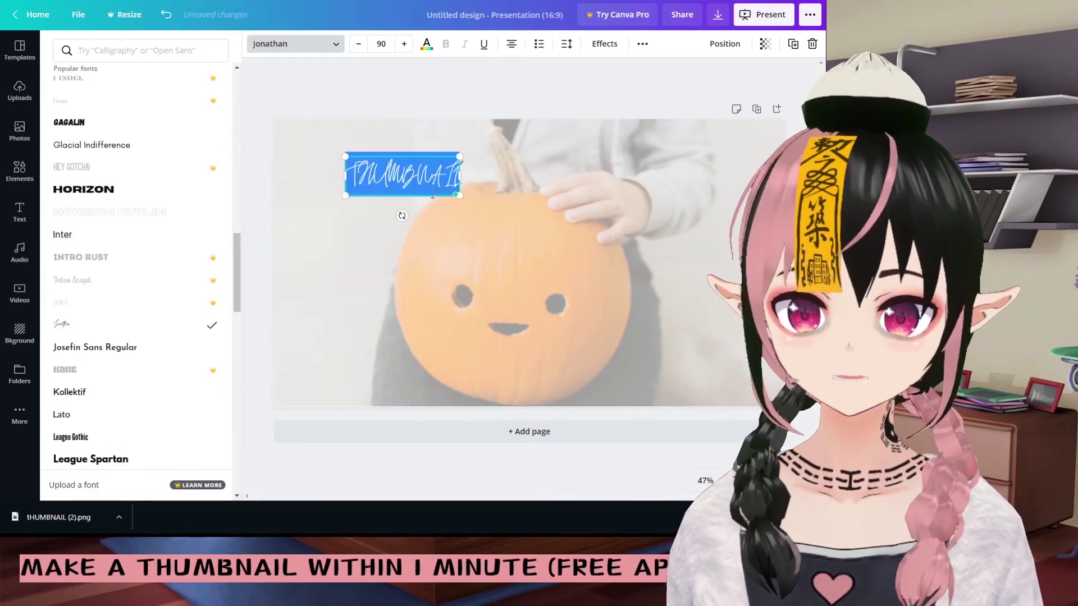
scroll(91, 296, down, 5)
click(91, 292)
drag(460, 195, 559, 220)
scroll(122, 275, down, 15)
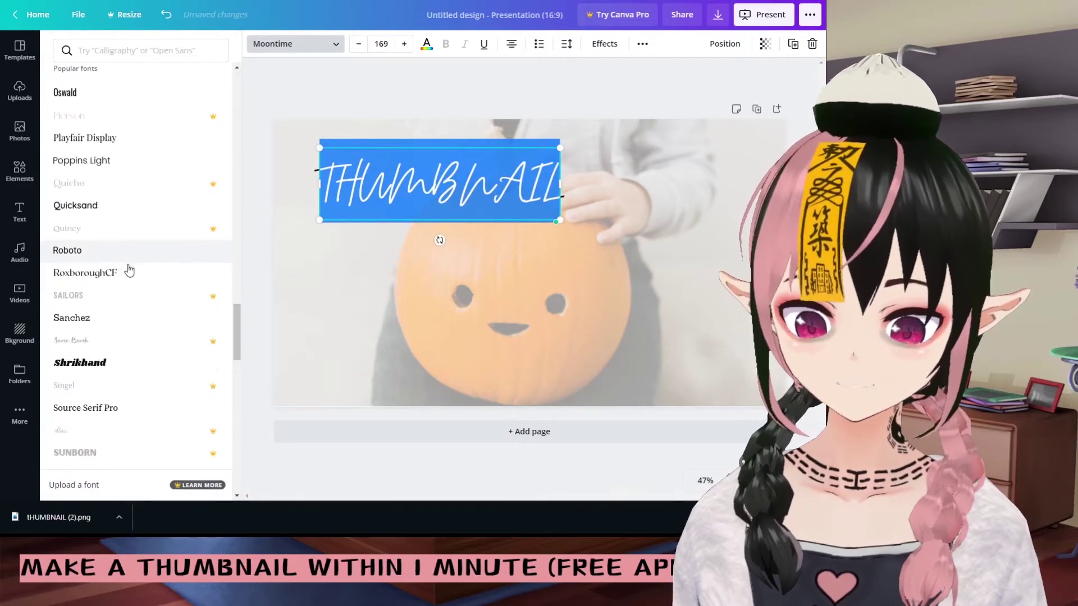
click(19, 168)
Add the cherry drawing and recolour it grey-brown from the photo colours.
scroll(114, 135, down, 15)
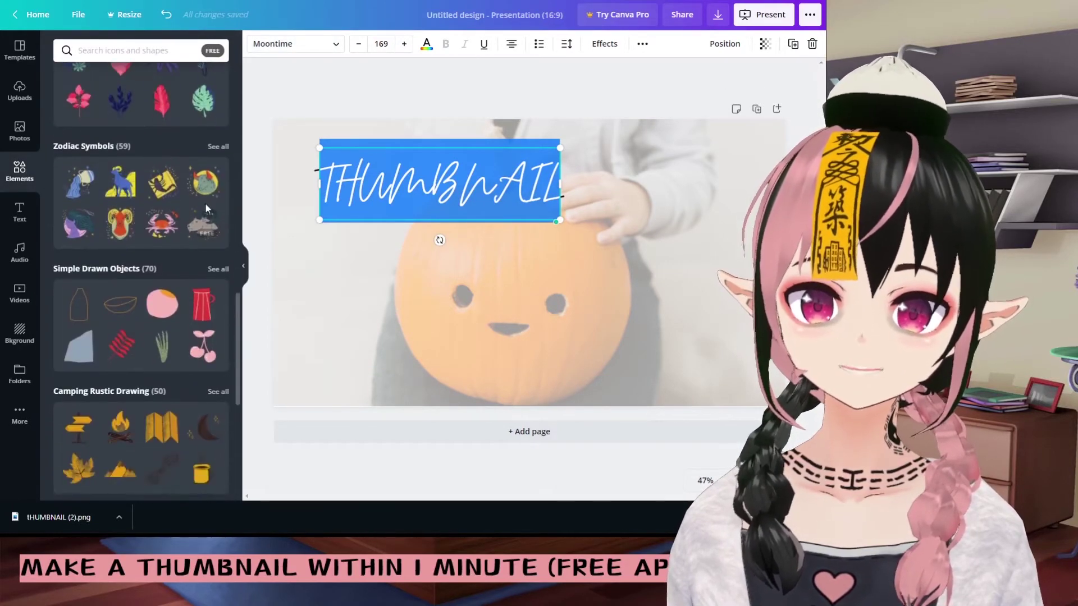
scroll(199, 218, down, 3)
drag(203, 190, 351, 312)
click(256, 44)
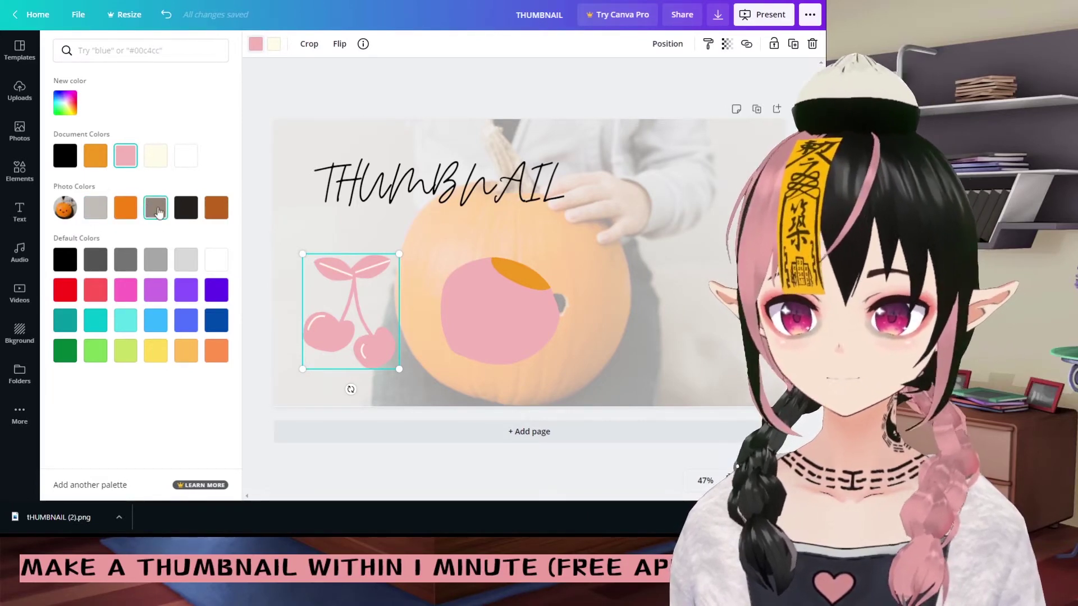
click(155, 207)
Shrink the cherry and move the orange blob onto the pumpkin's left side.
click(493, 302)
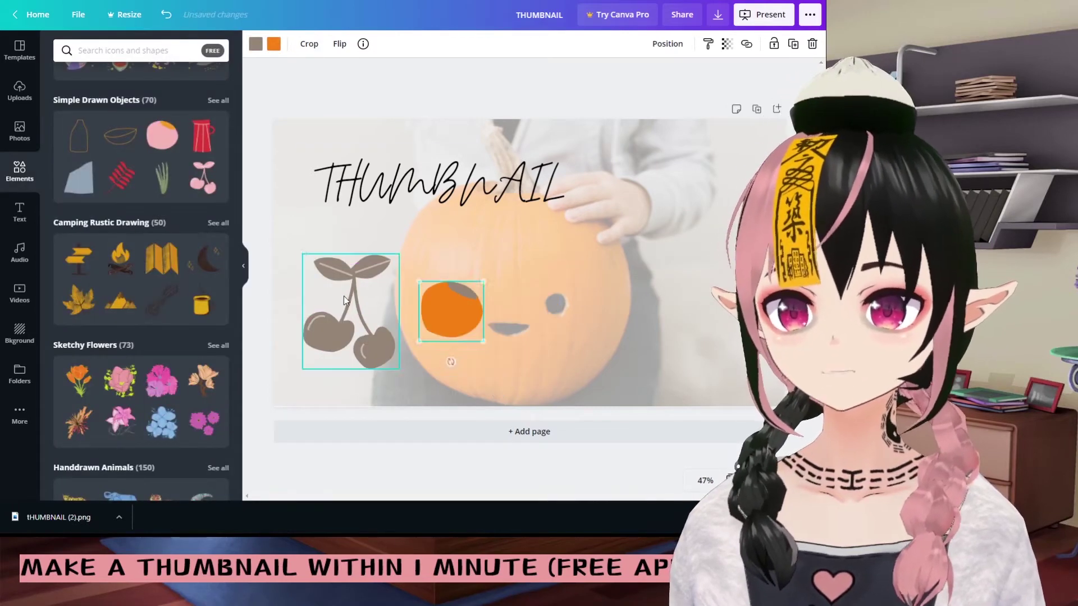
click(344, 301)
drag(399, 369, 362, 330)
click(450, 319)
drag(450, 318, 422, 308)
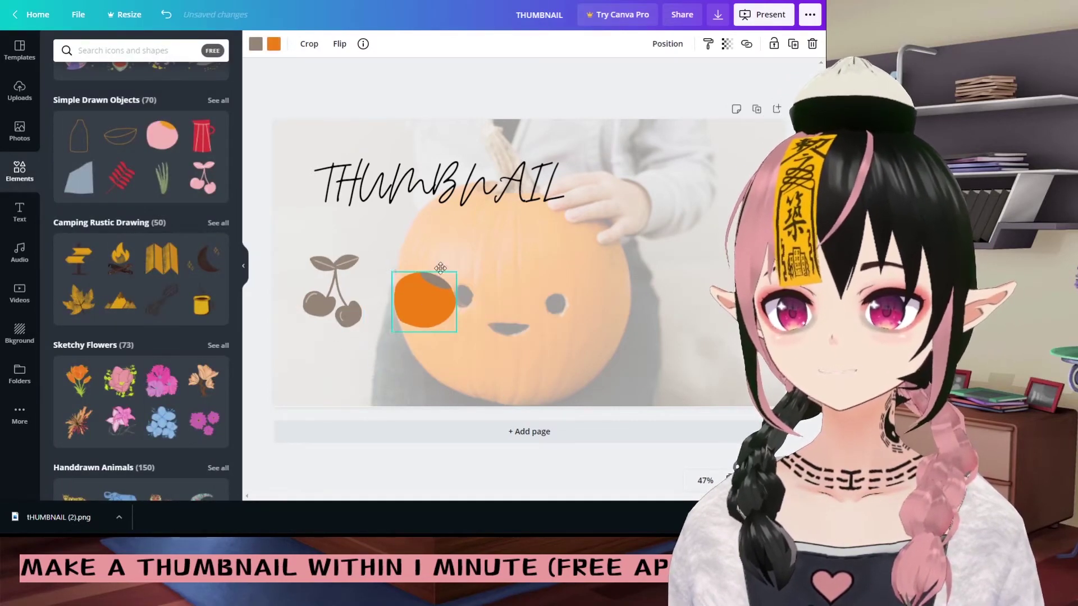
click(570, 264)
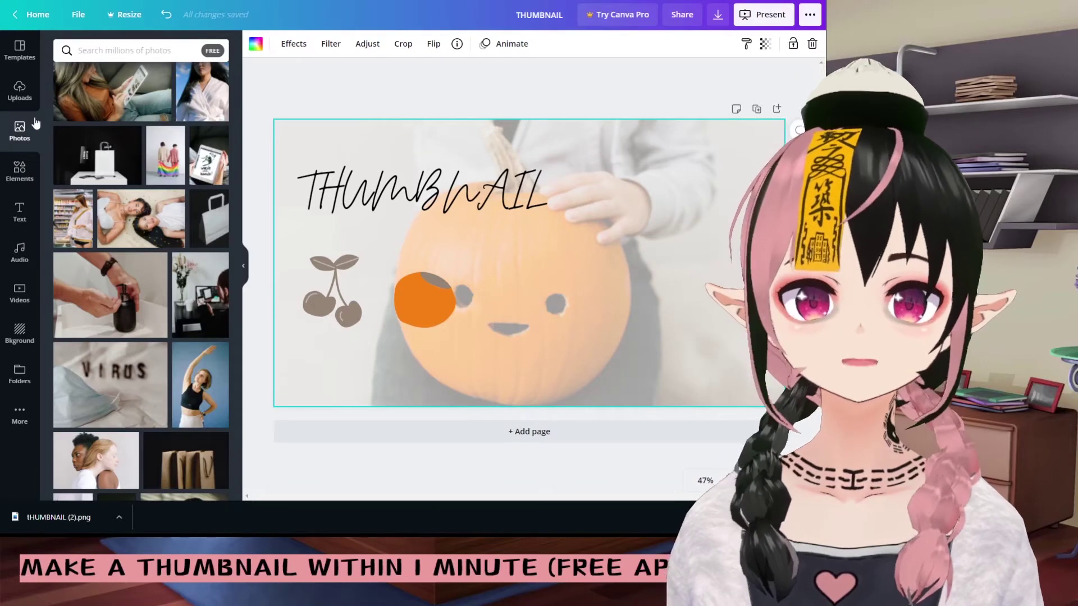
Add the green-screen avatar from Uploads, try its effects, then delete it.
click(19, 91)
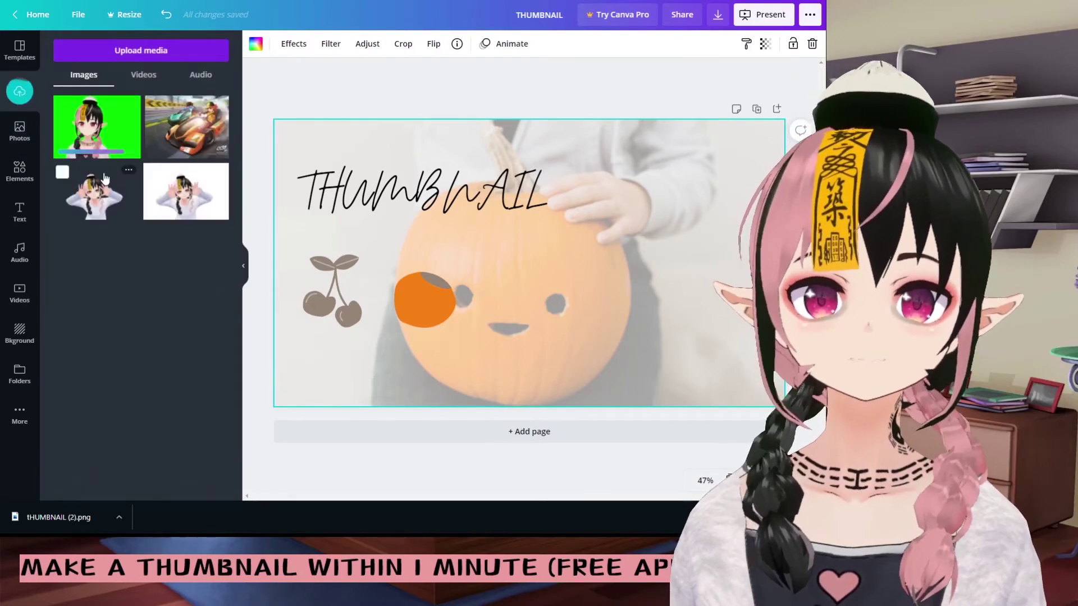
click(96, 126)
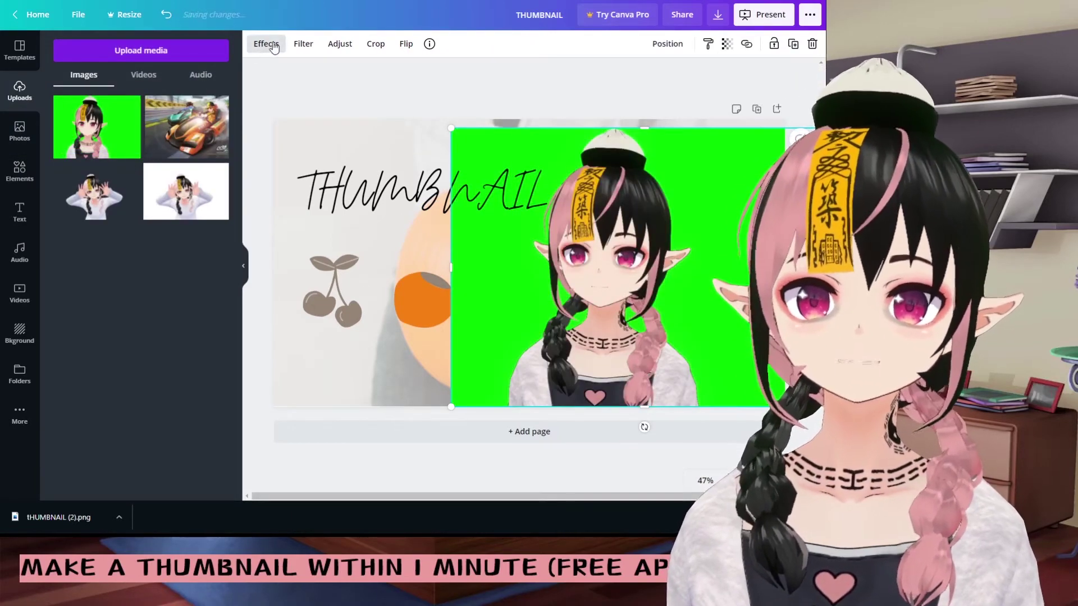
click(274, 47)
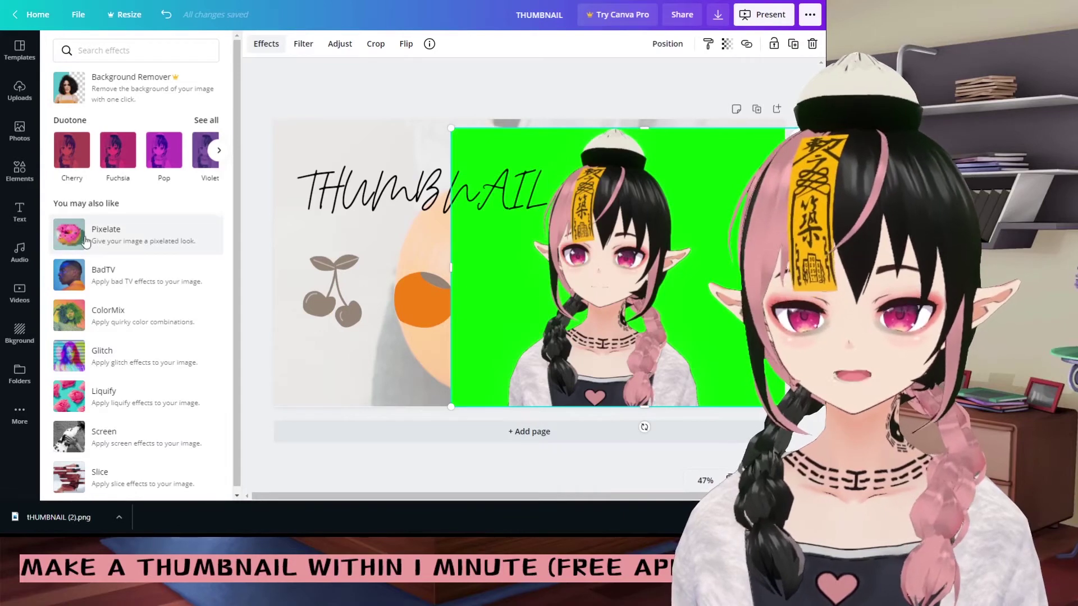
drag(524, 252, 419, 249)
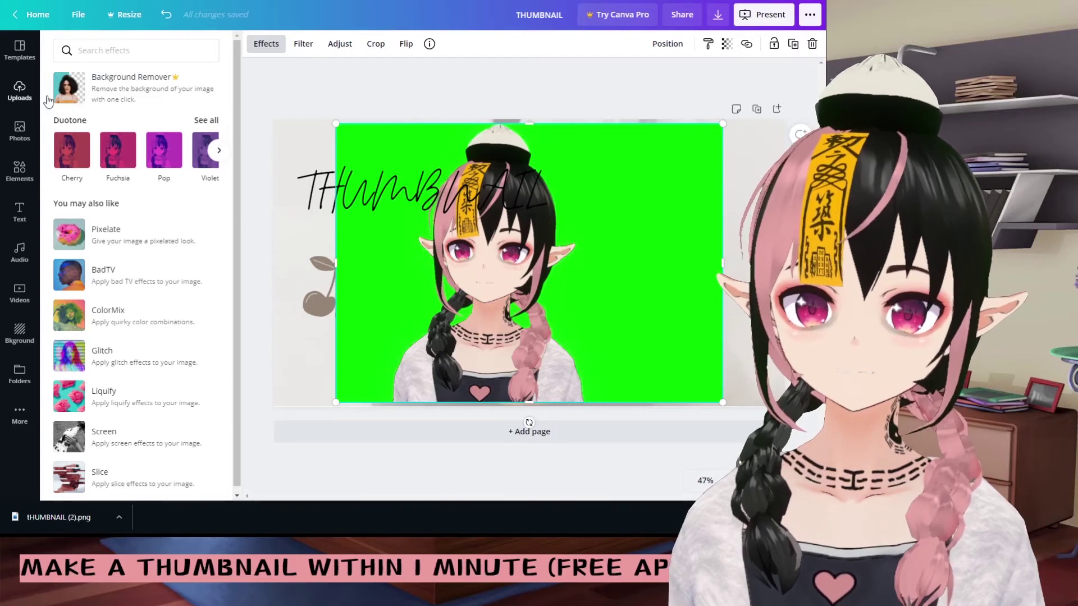
key(Delete)
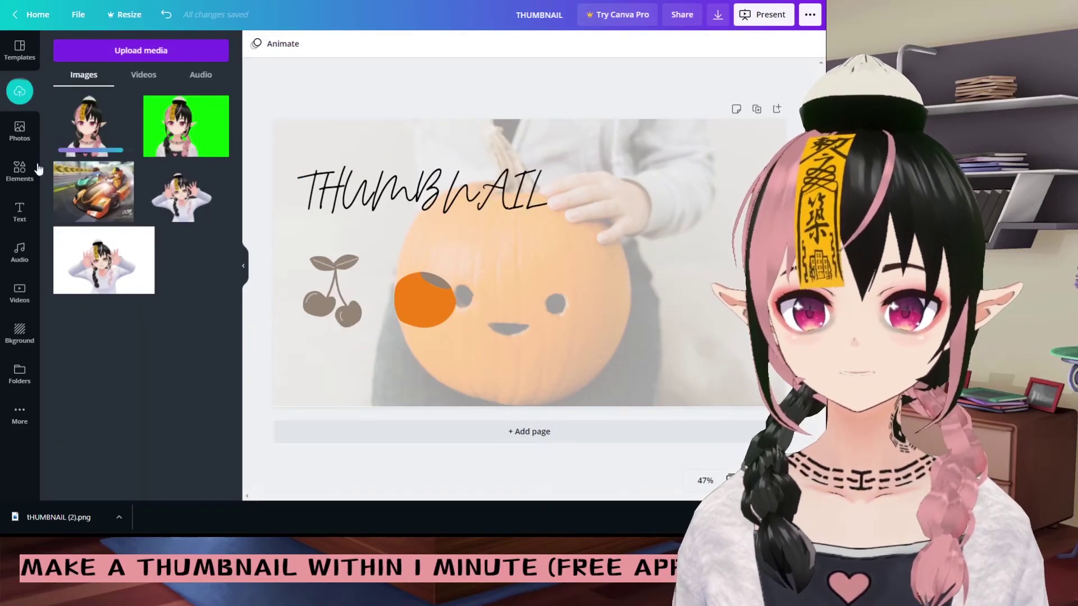
Place the cut-out avatar at the page's right and tint it with the pink Blush duotone.
drag(112, 140, 651, 297)
click(63, 43)
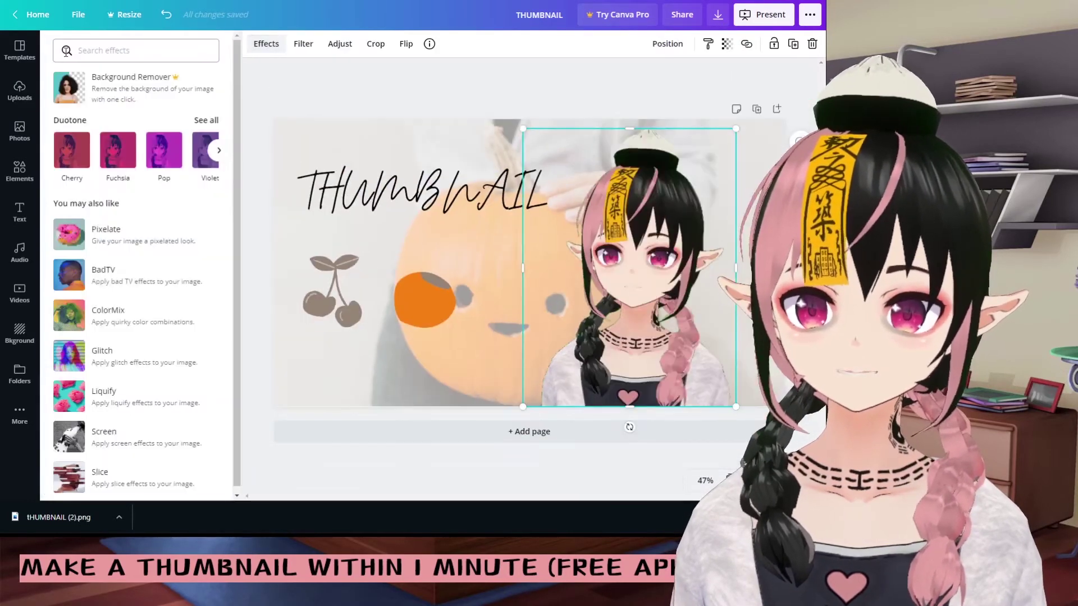
click(64, 159)
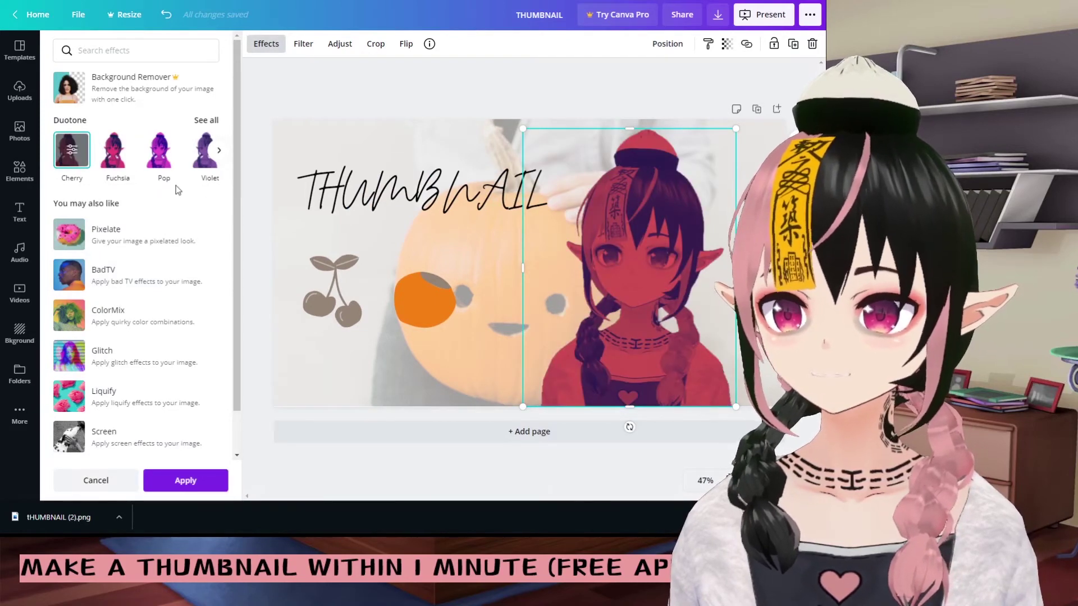
click(219, 150)
click(206, 150)
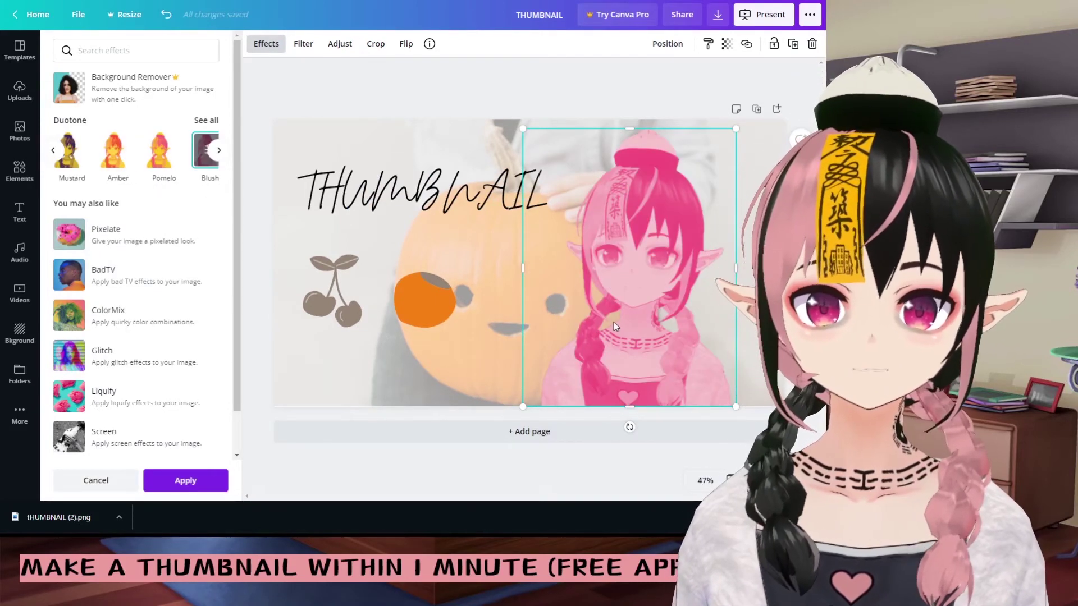
Add the Stop Start Continue template's thumbs-up page as a new page.
click(340, 44)
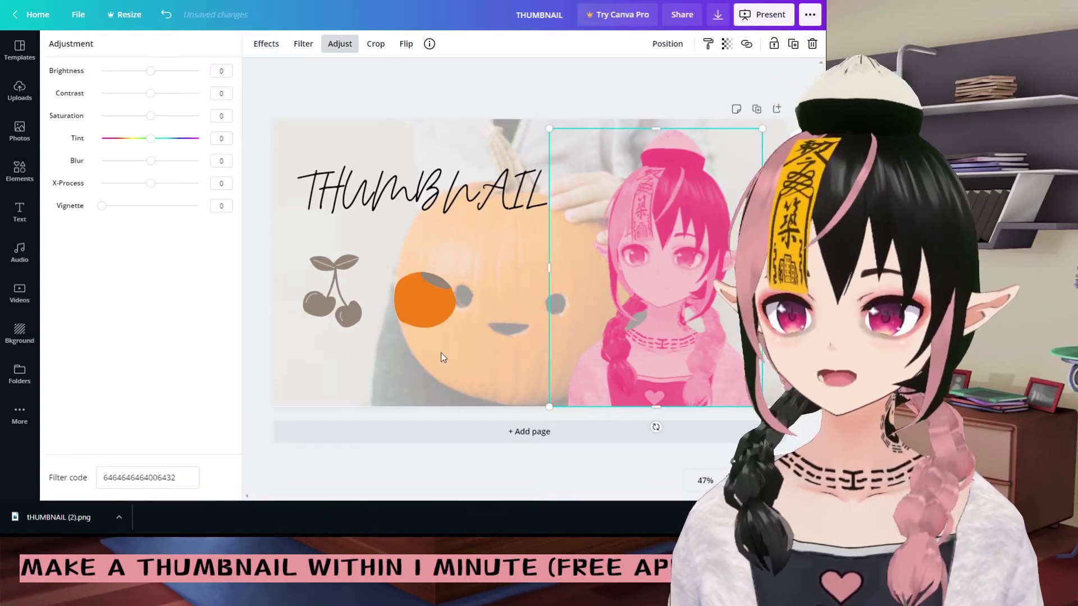
click(263, 261)
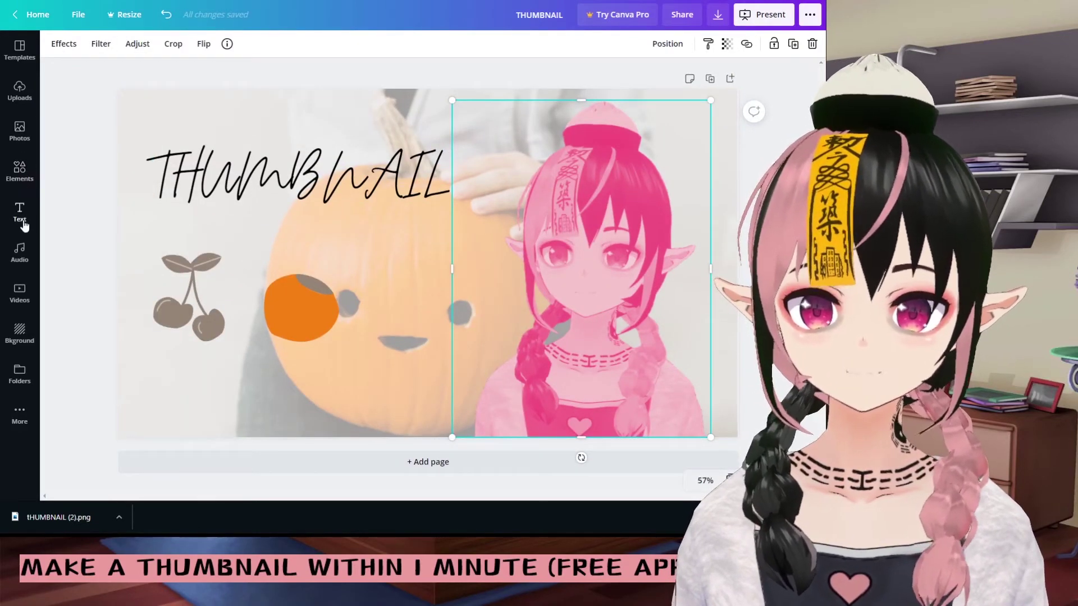
click(19, 50)
scroll(141, 101, down, 3)
click(95, 238)
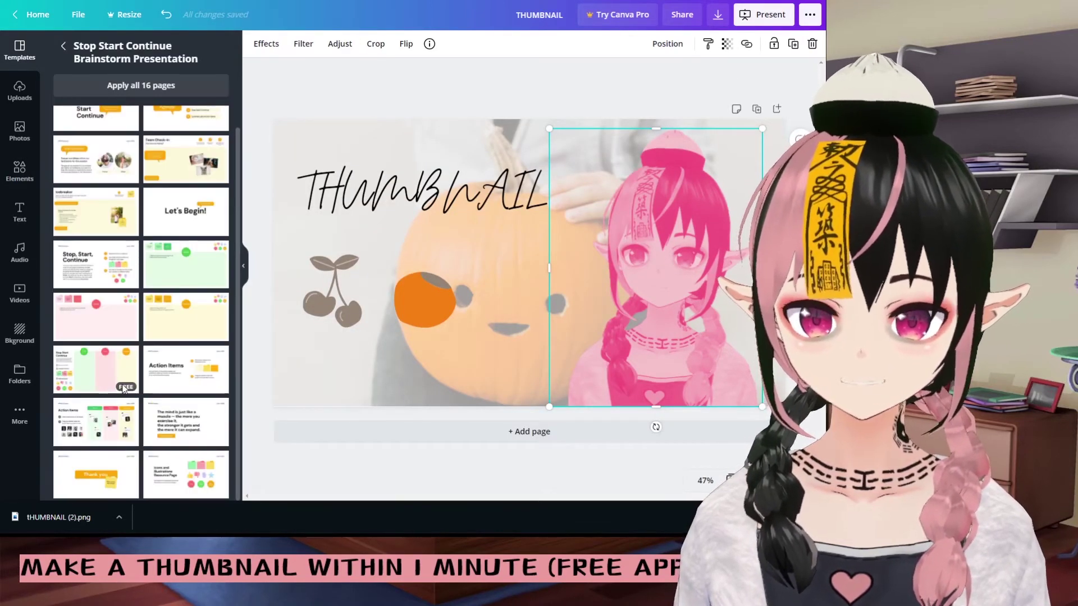
click(90, 371)
click(466, 276)
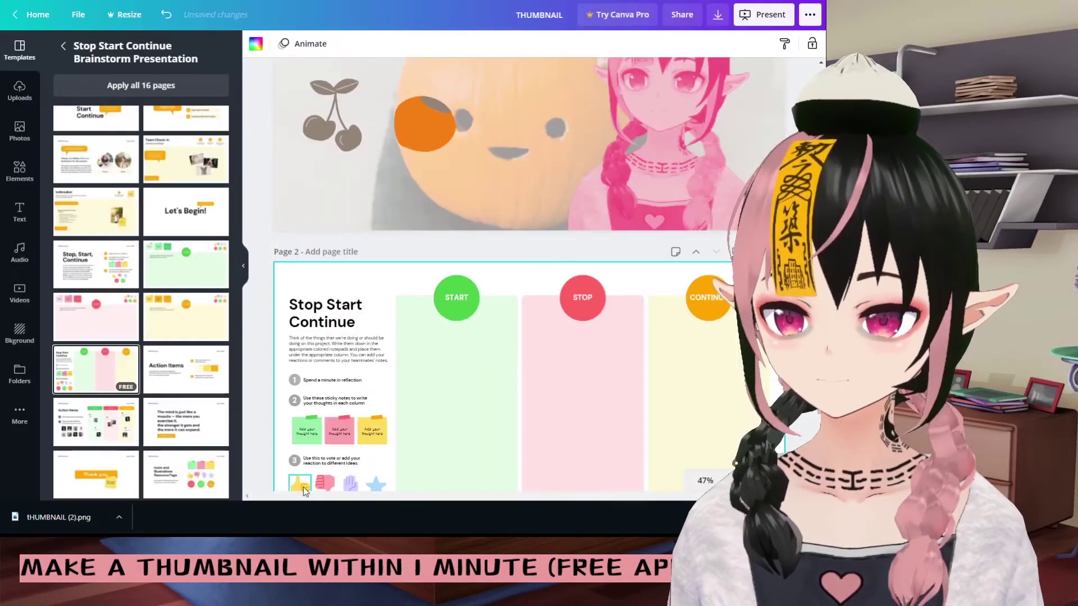
Move the thumbs-up and star from page 2 onto the thumbnail's lower left.
drag(351, 247, 334, 179)
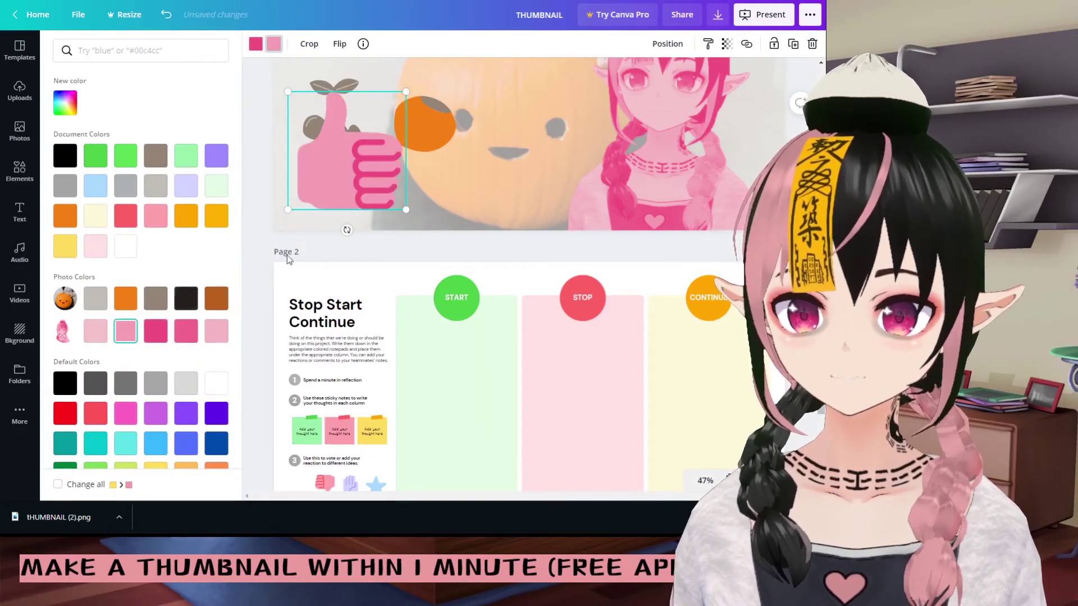
click(376, 482)
drag(376, 482, 435, 158)
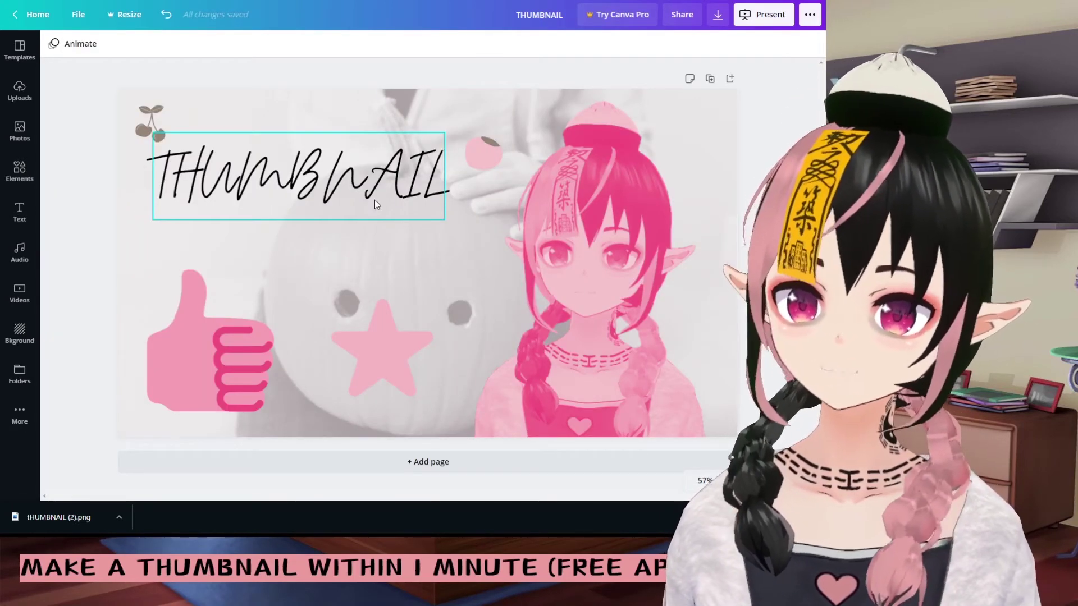
Download the finished thumbnail as a PNG image instead of PDF Standard.
click(718, 21)
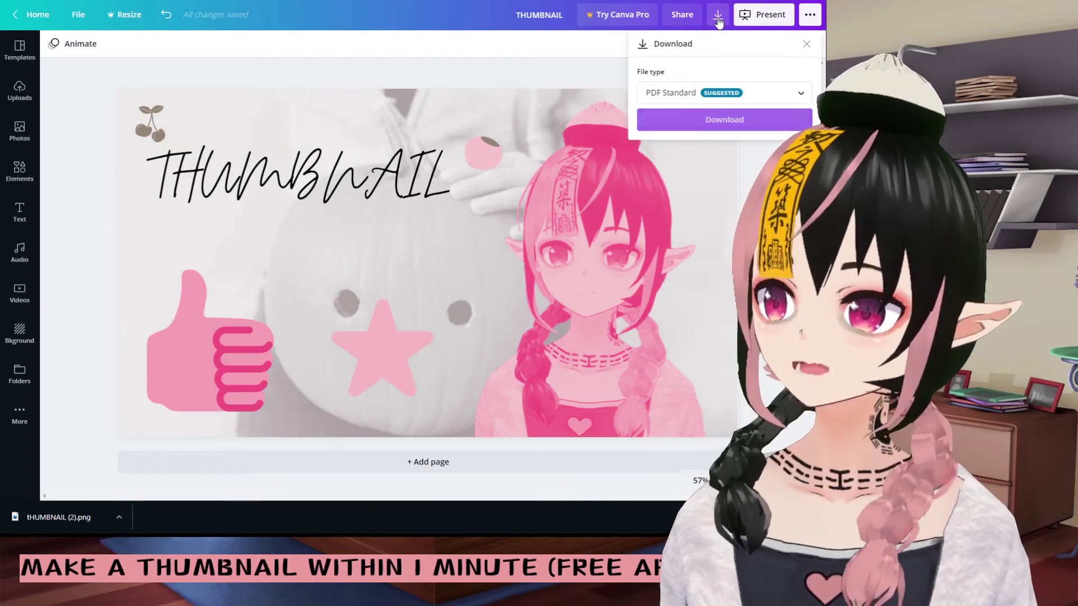
click(718, 92)
click(671, 32)
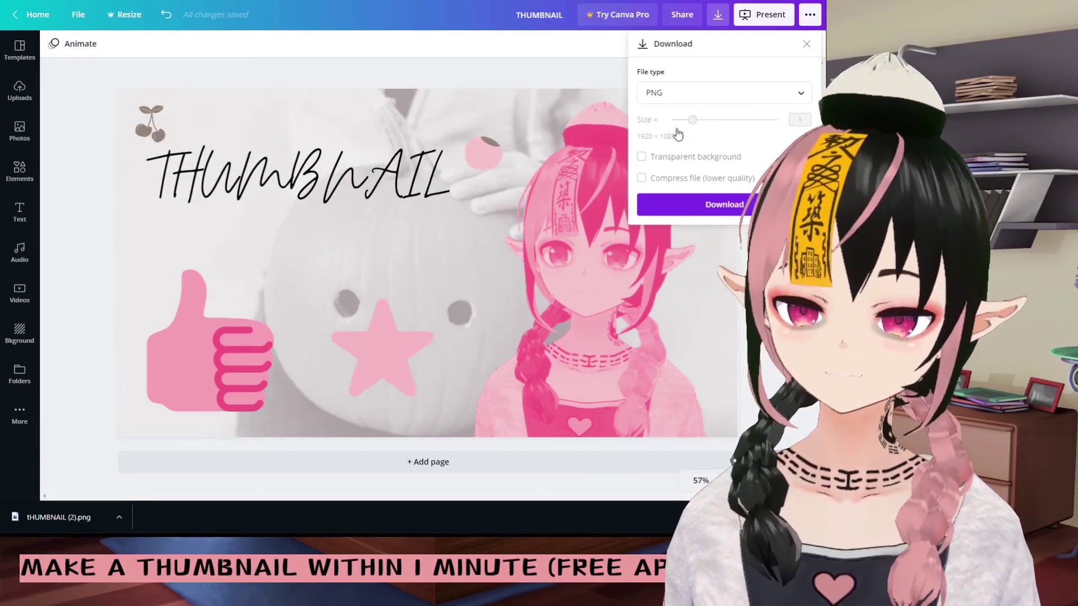
click(724, 205)
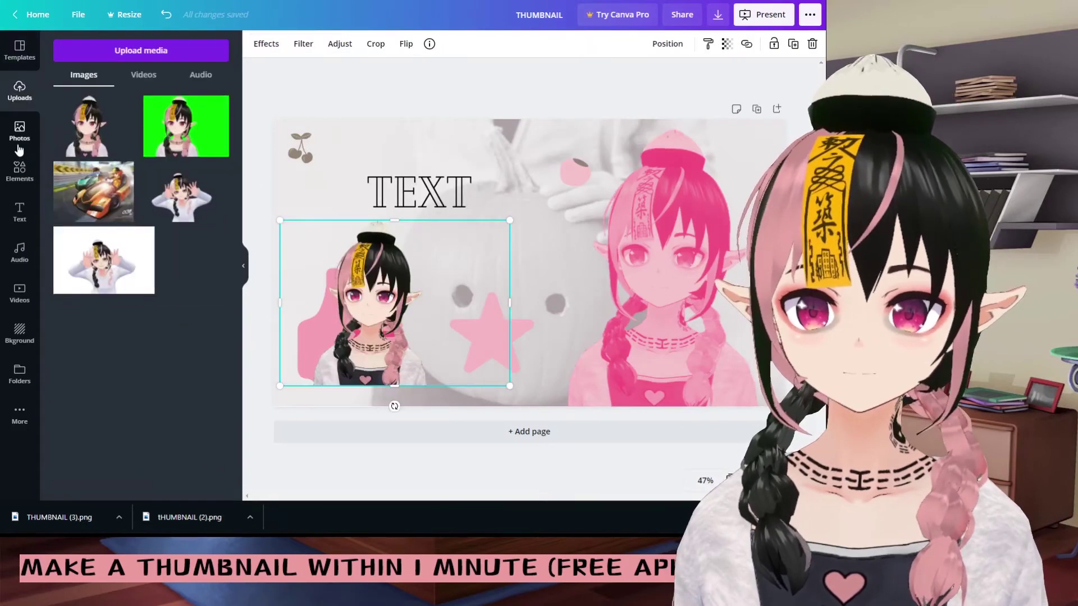
Browse the photo and element libraries and add a cat sticker to the thumbnail.
click(20, 131)
scroll(157, 174, down, 1)
scroll(157, 174, down, 6)
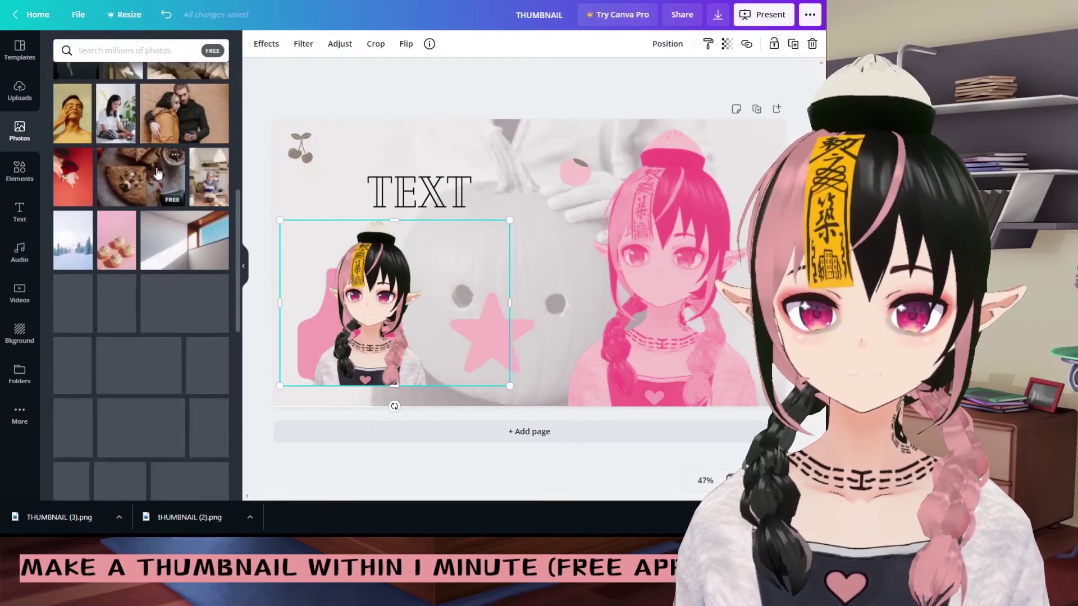
click(19, 169)
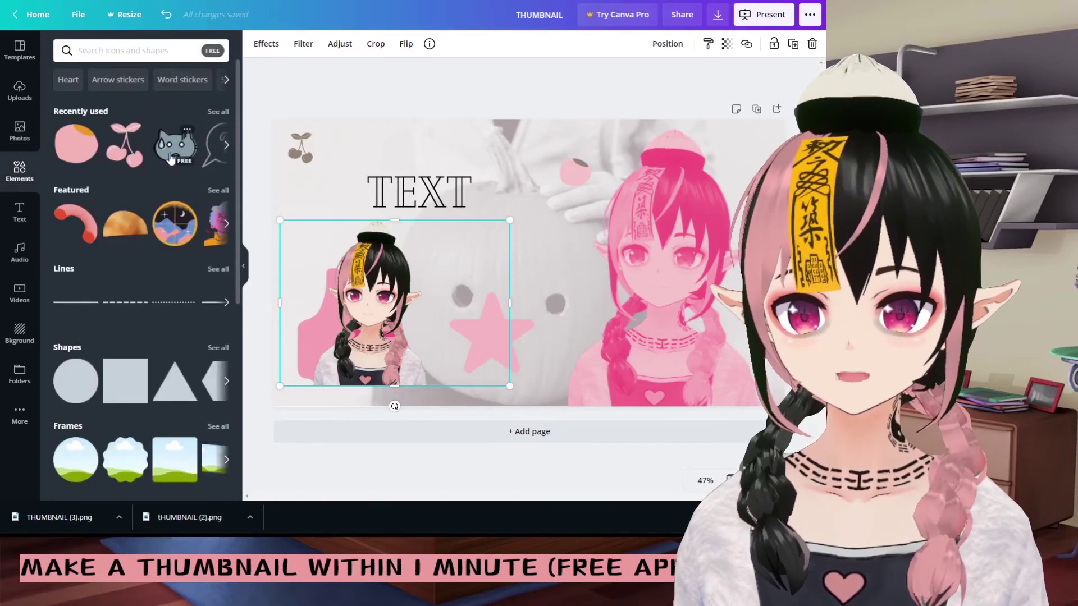
click(168, 152)
scroll(125, 197, down, 1)
Drag the glowing Sparkle text style onto the thumbnail as its title.
click(20, 211)
scroll(123, 245, down, 5)
scroll(124, 246, down, 4)
drag(185, 240, 387, 235)
Look through the audio and video libraries, then apply a marble-textured page background.
click(19, 251)
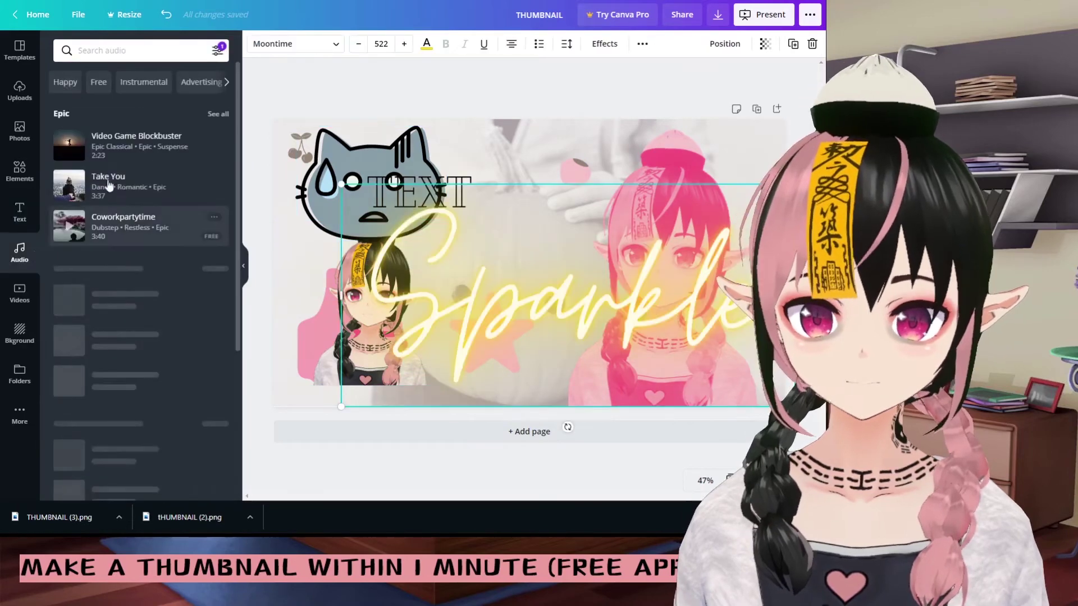
click(20, 293)
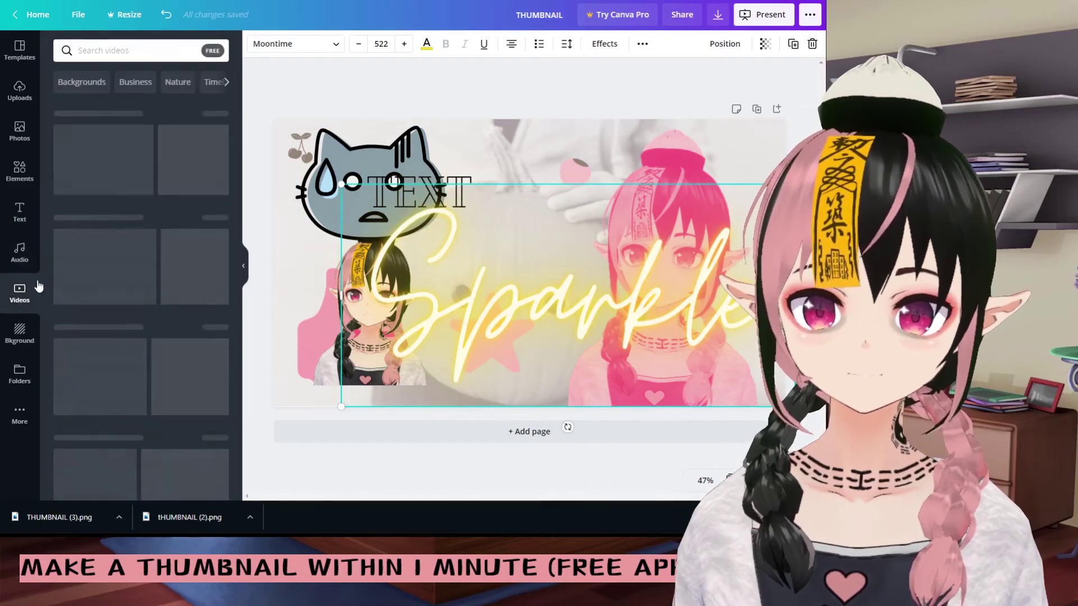
scroll(59, 274, down, 1)
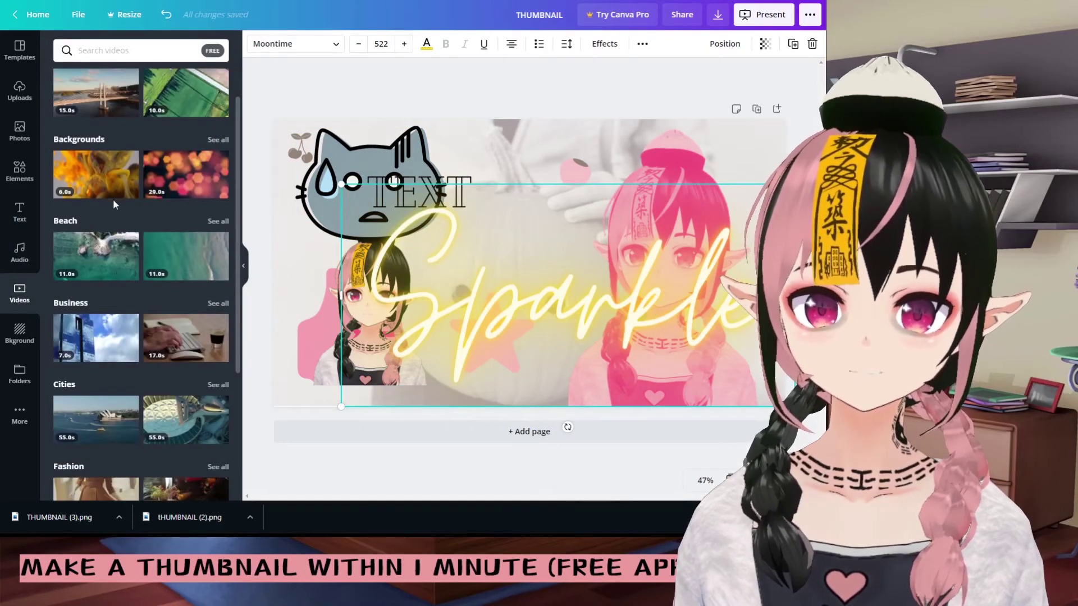
click(20, 333)
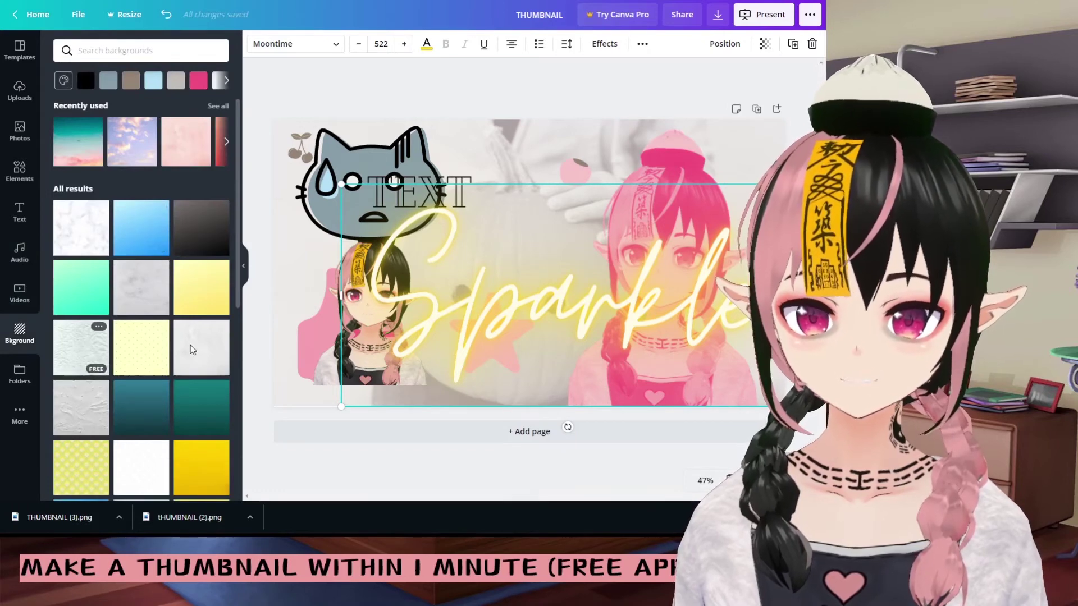
drag(141, 347, 283, 228)
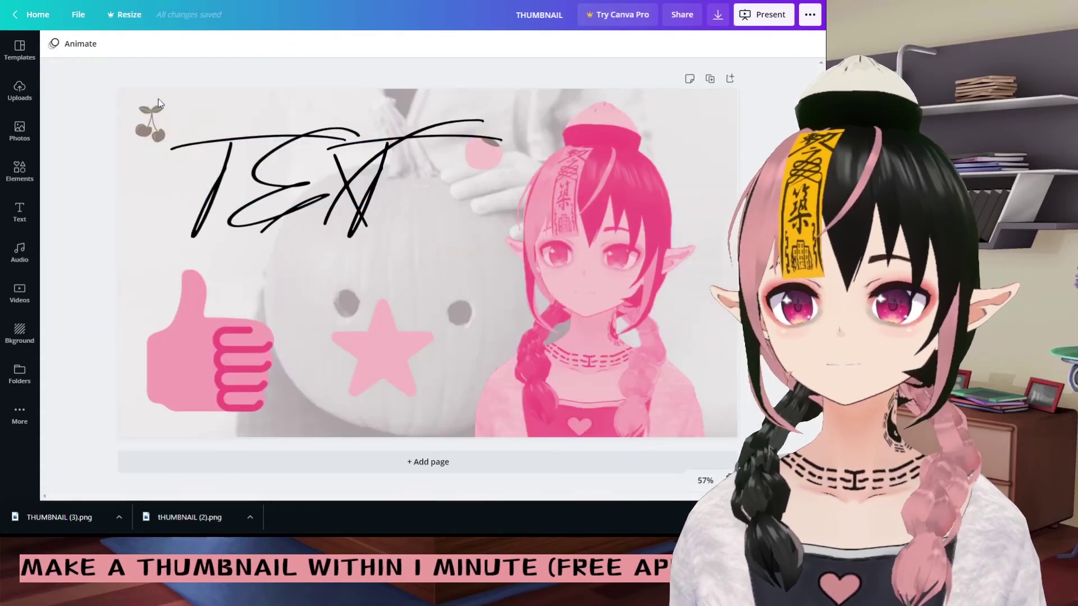
Change the TEXT title to the Cheque font and drag the standing avatar onto the thumbnail's lower left.
click(247, 197)
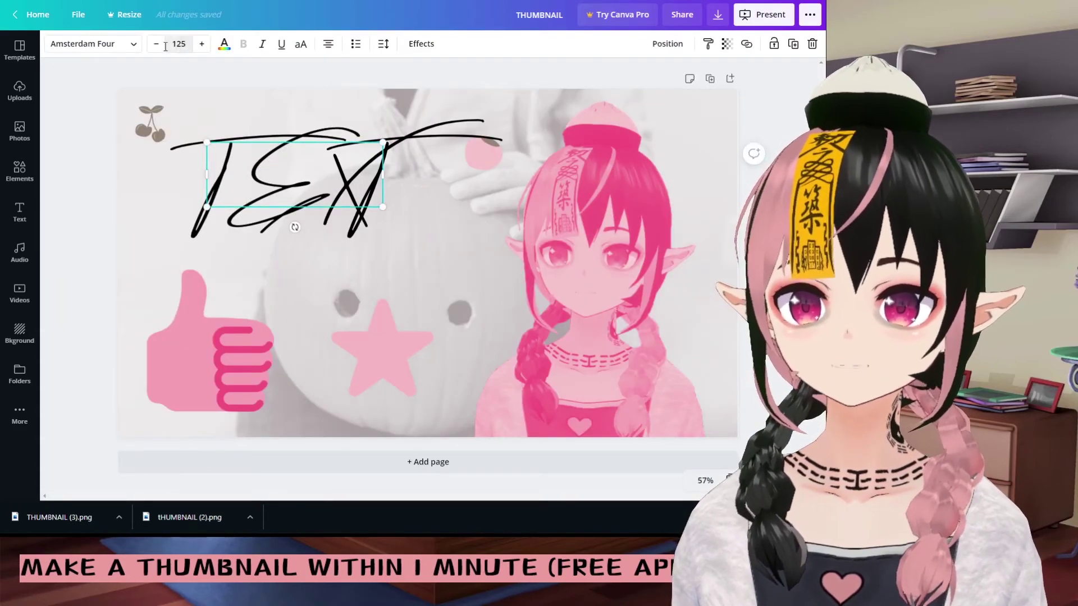
click(134, 45)
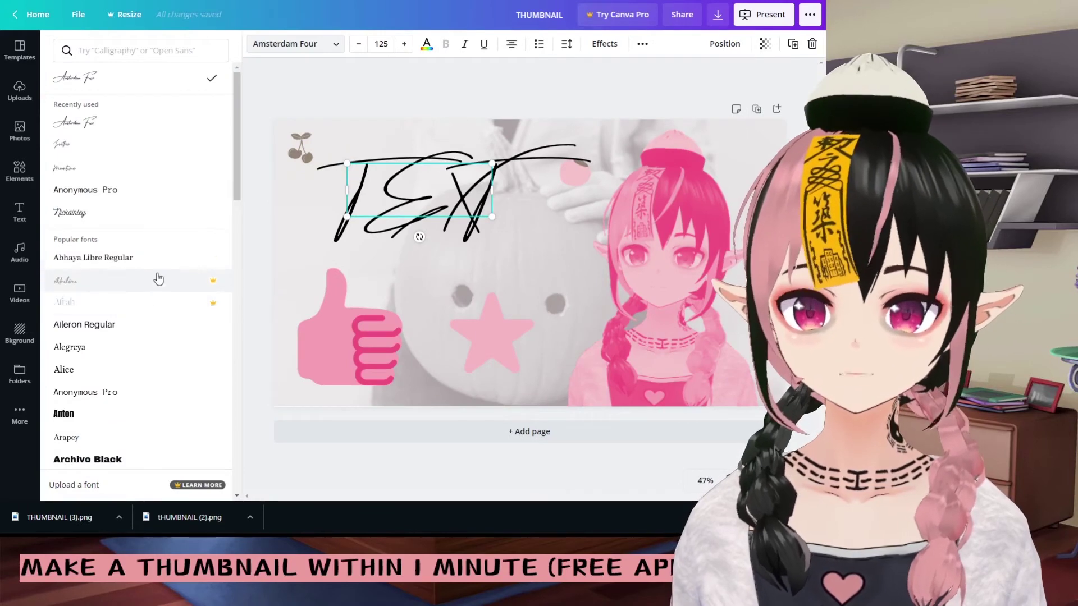
scroll(150, 289, down, 7)
scroll(109, 245, down, 3)
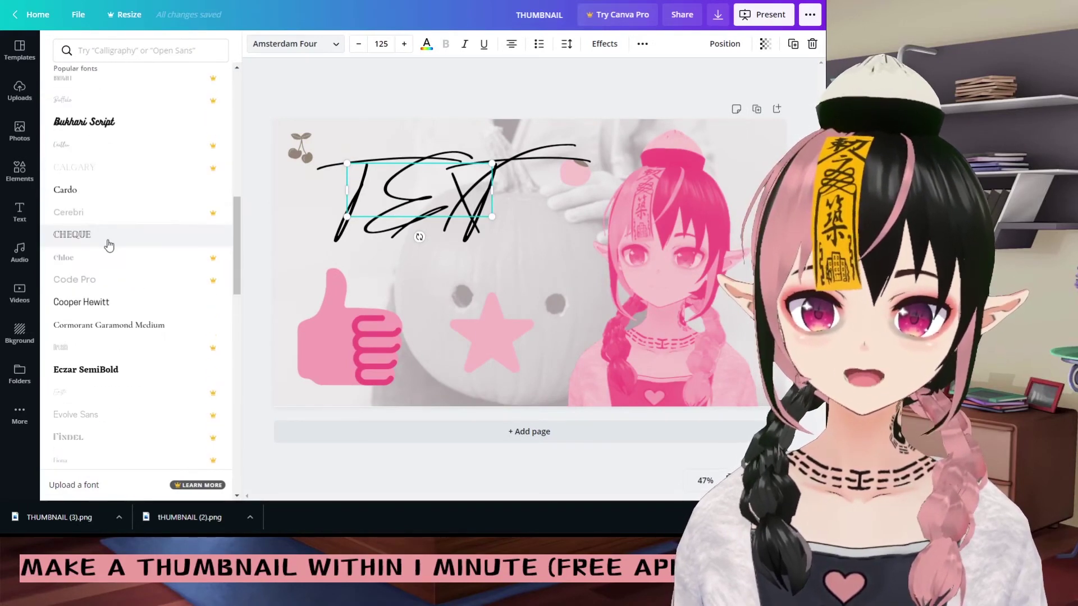
click(416, 233)
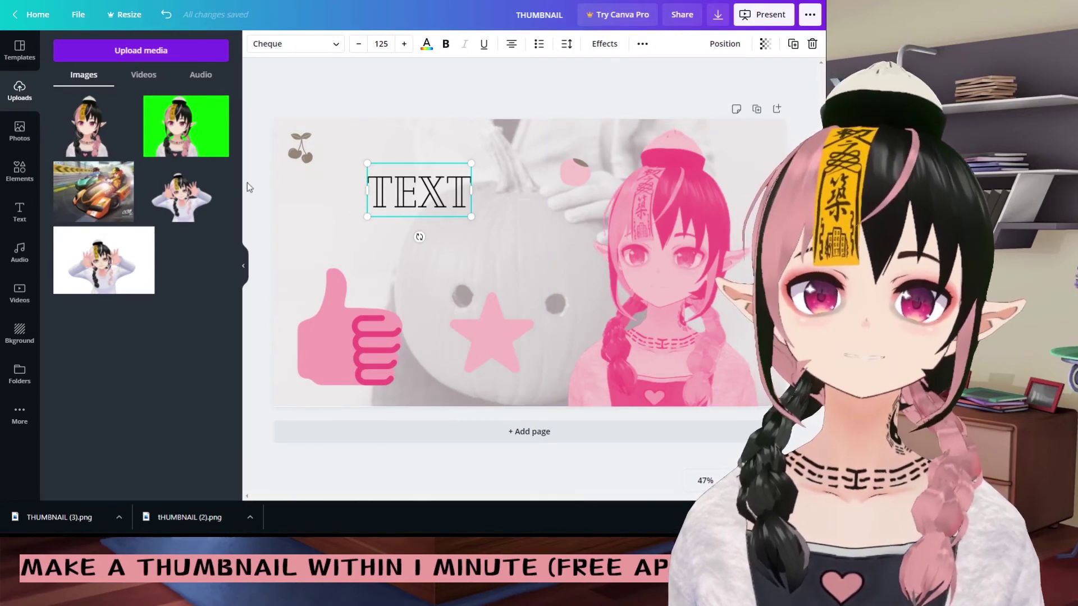
drag(87, 126, 449, 285)
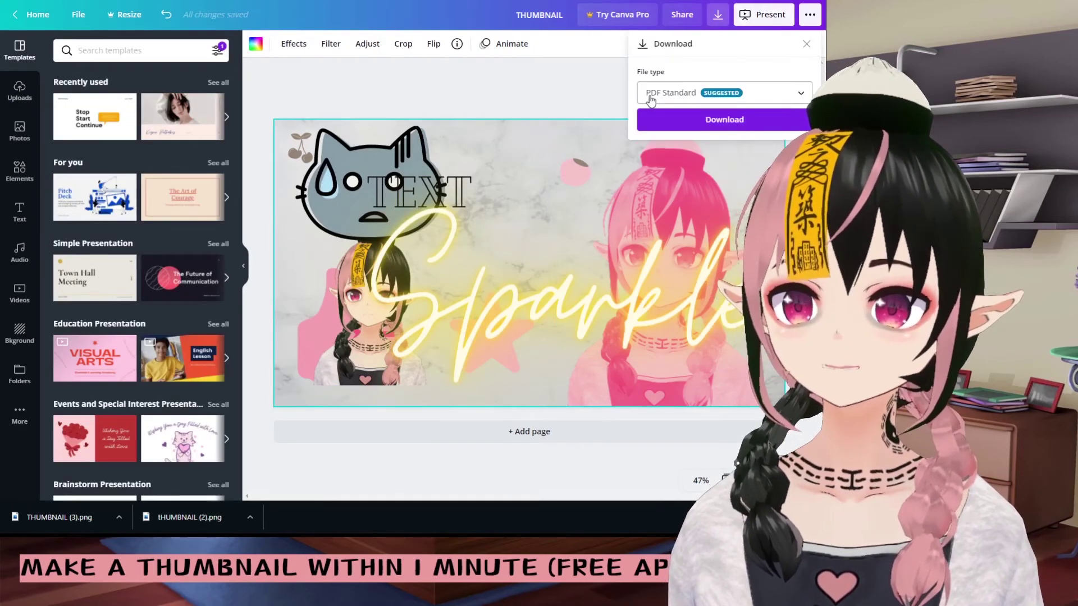
Select PNG as the download file type, preview the pink Valentine's Day template, then close the panels.
click(741, 105)
click(658, 31)
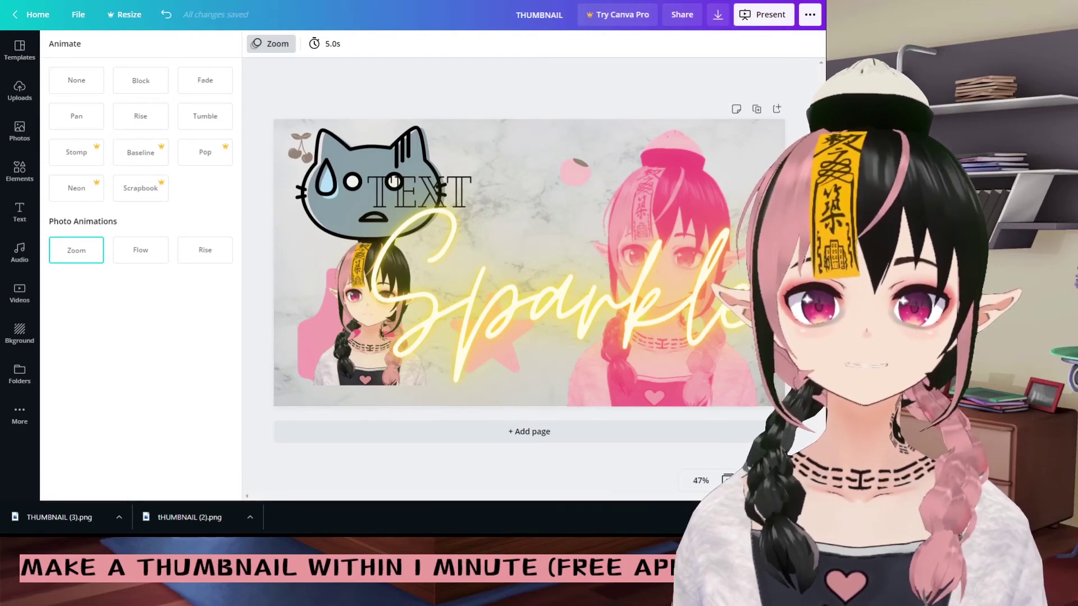
click(419, 264)
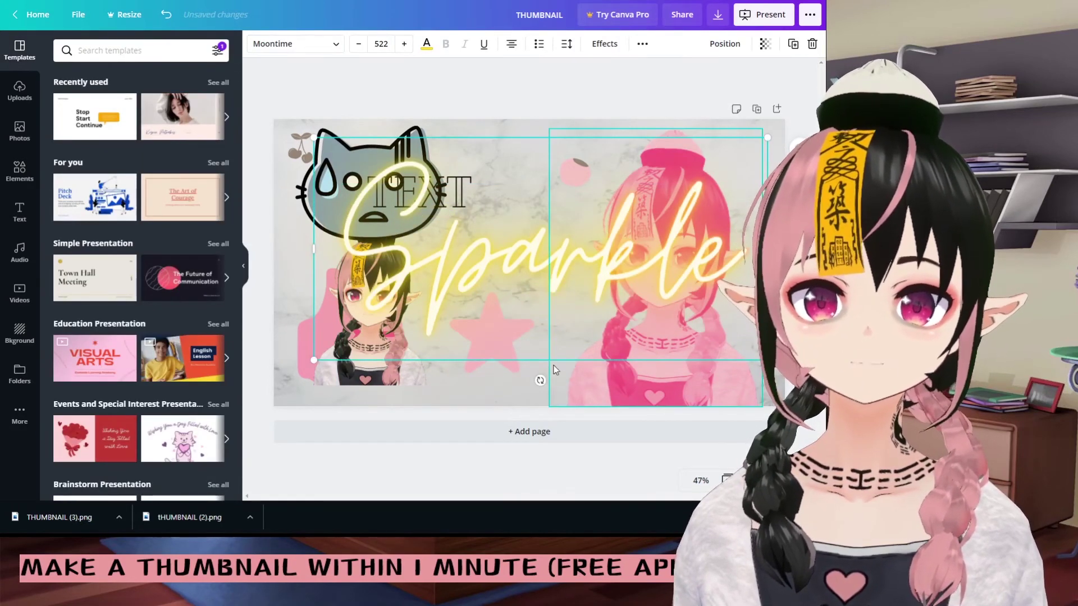
click(182, 438)
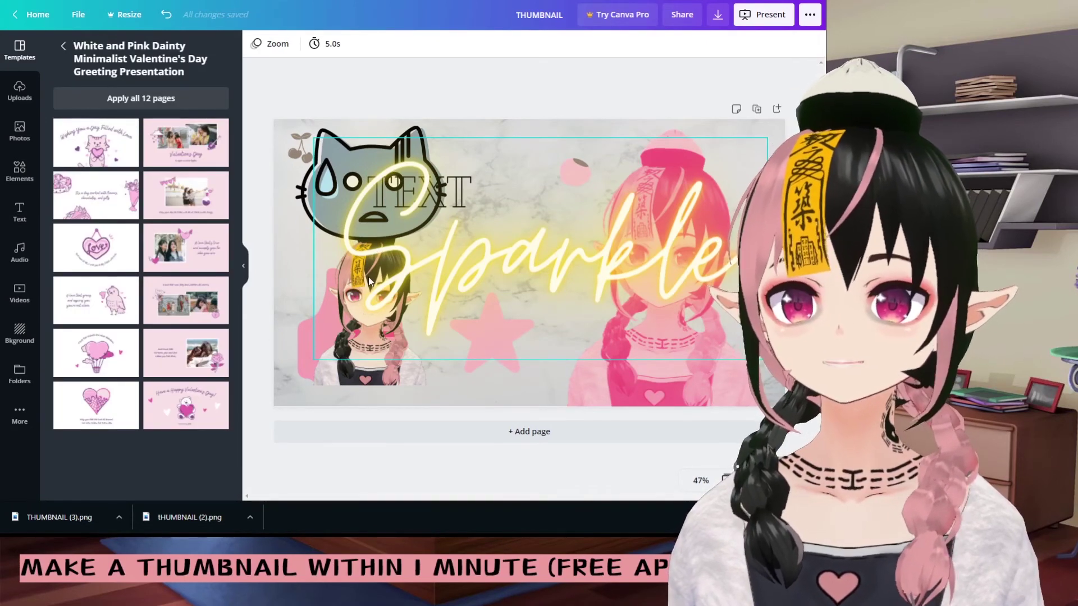
click(717, 15)
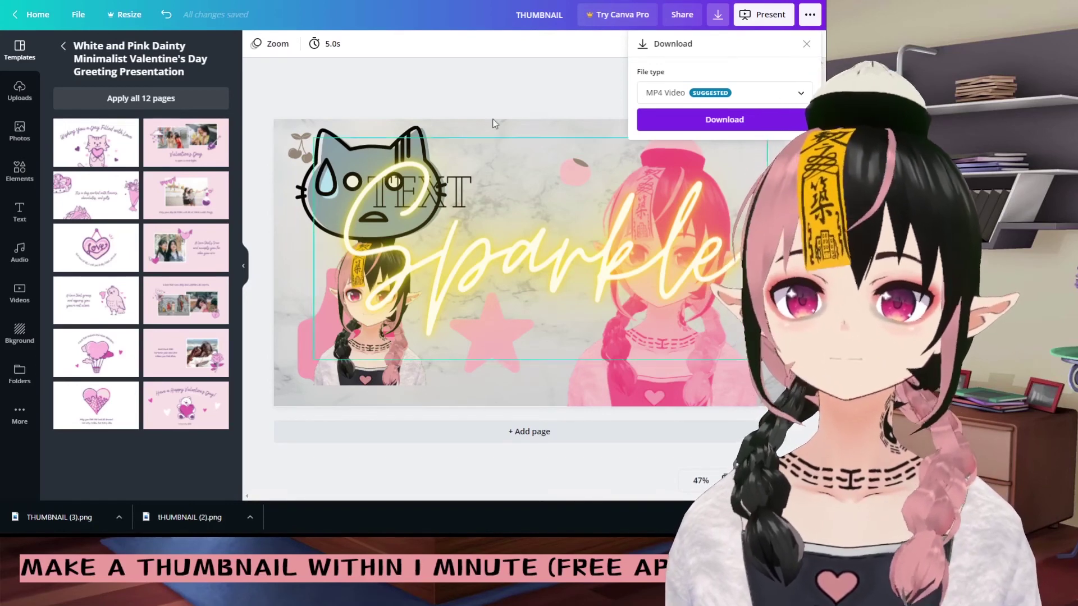
click(245, 264)
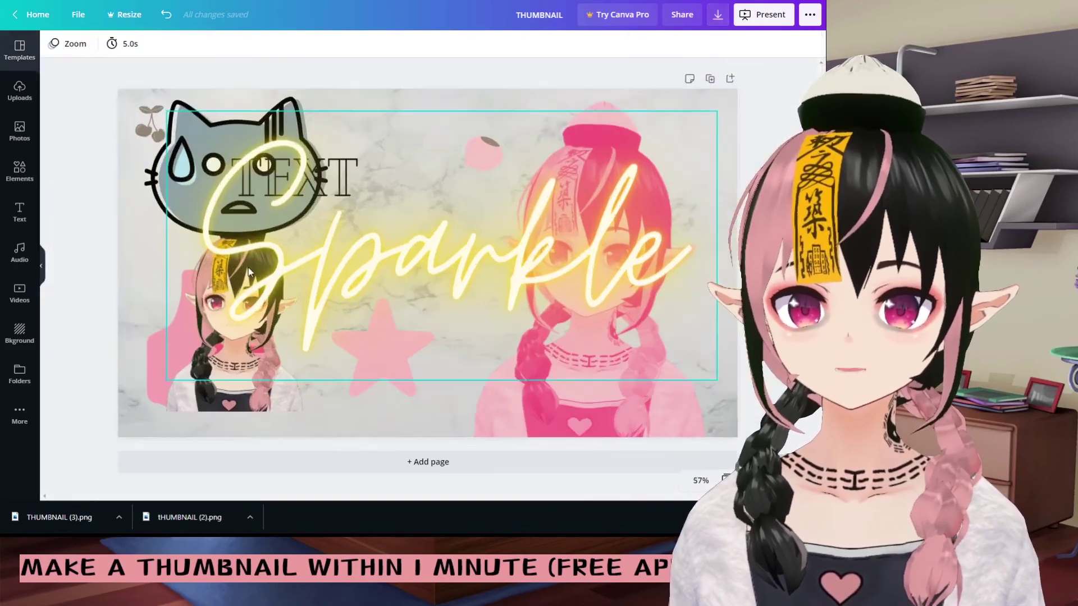
click(31, 22)
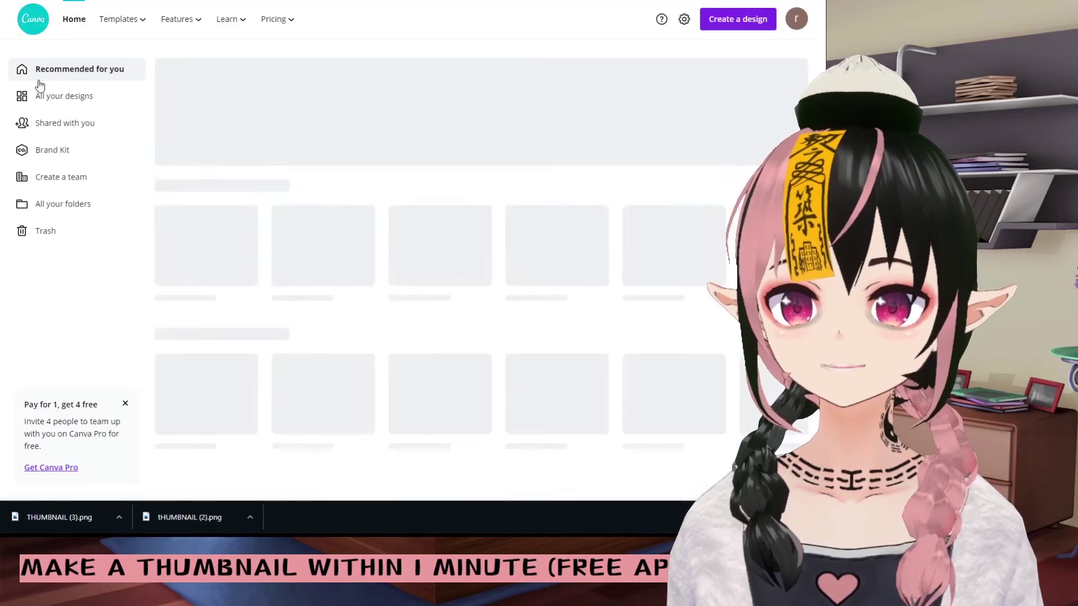